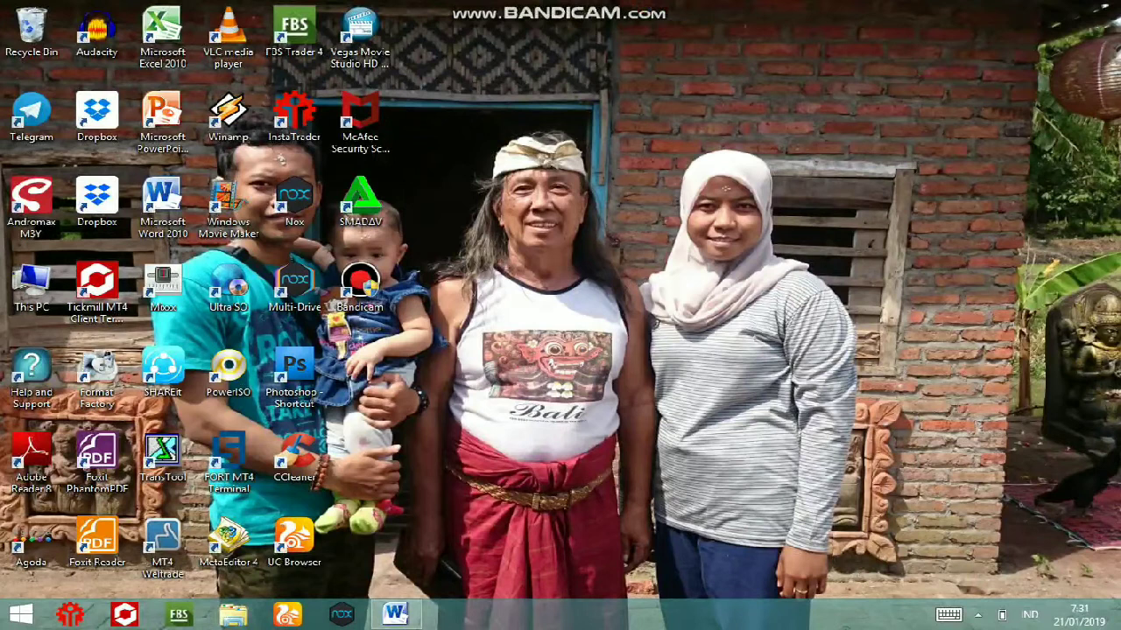
Restore the BUKU PANDUAN guidebook window and select its cover title lines.
click(396, 615)
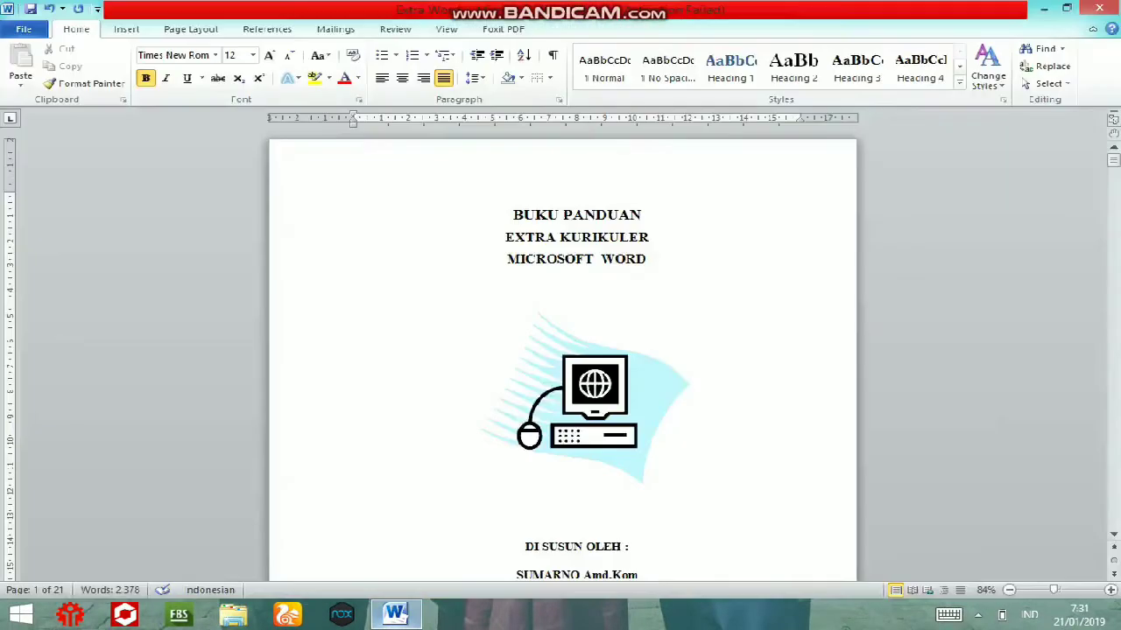
drag(356, 197, 356, 494)
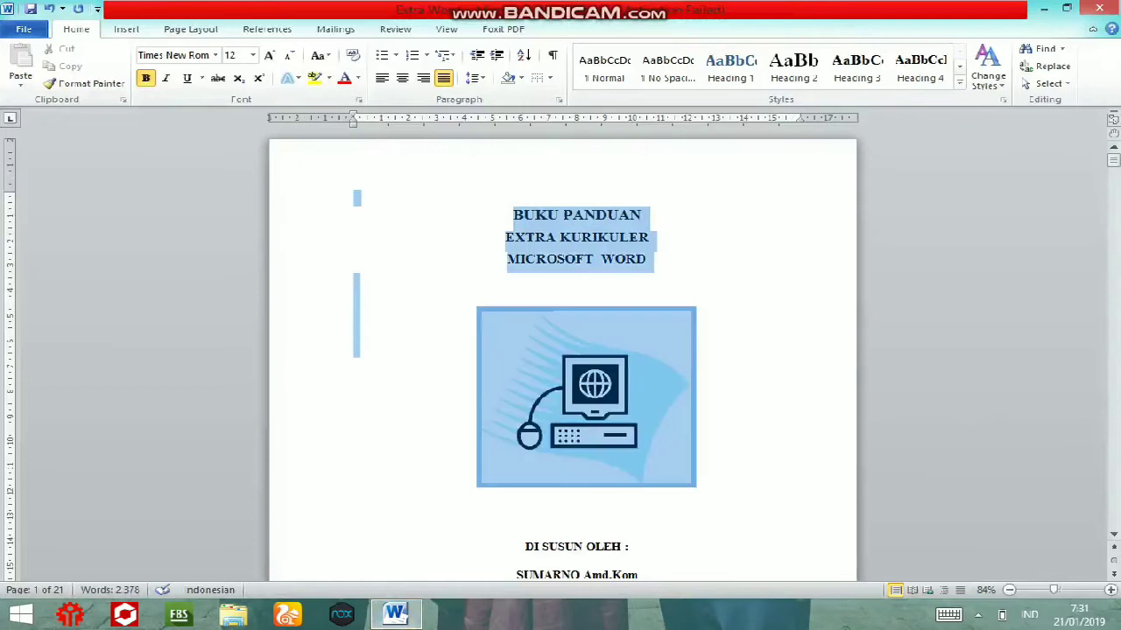
click(650, 238)
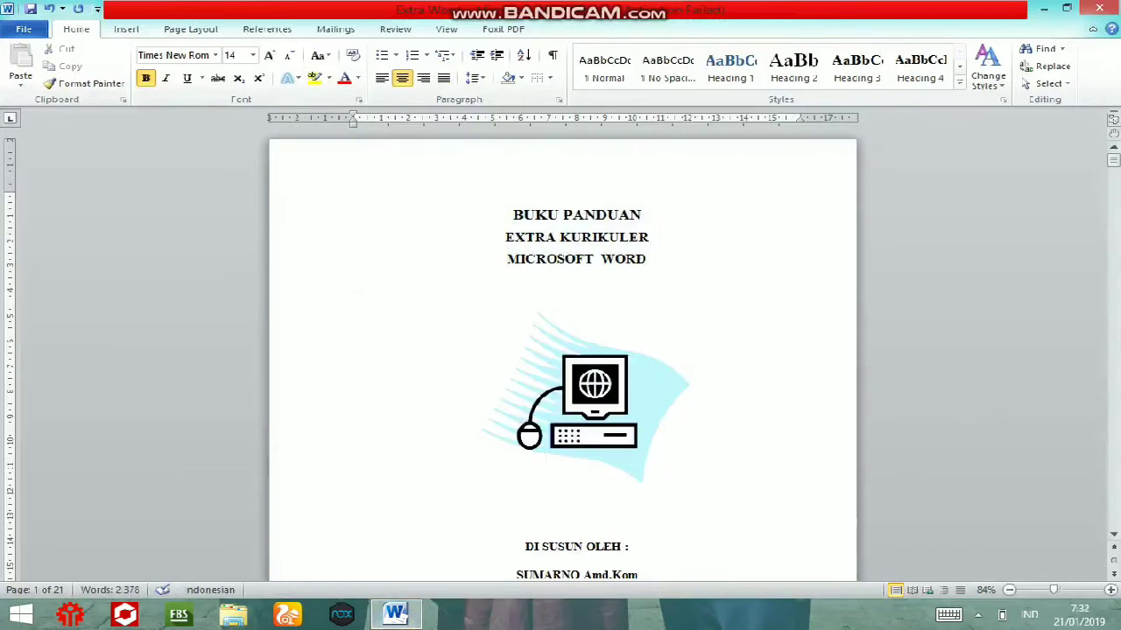
drag(648, 259, 513, 214)
click(318, 257)
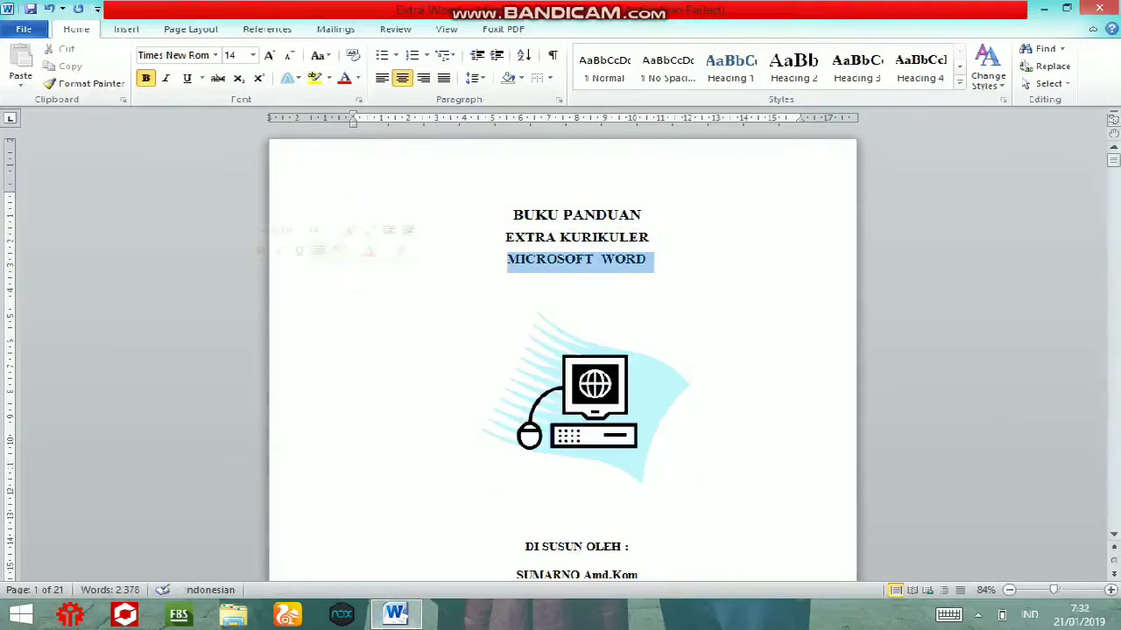
click(354, 307)
On page 2, highlight the introduction's opening words and the numbered list of advantages.
scroll(563, 351, down, 3)
scroll(563, 350, down, 3)
scroll(563, 350, down, 3)
scroll(563, 350, down, 3)
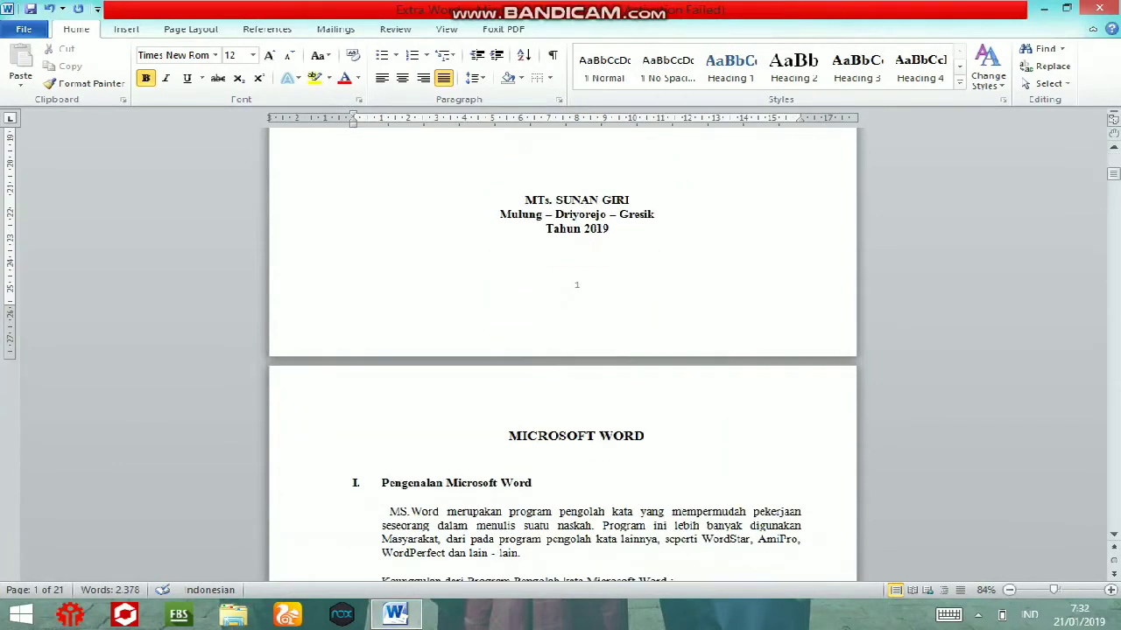
scroll(563, 350, down, 3)
scroll(563, 350, down, 3)
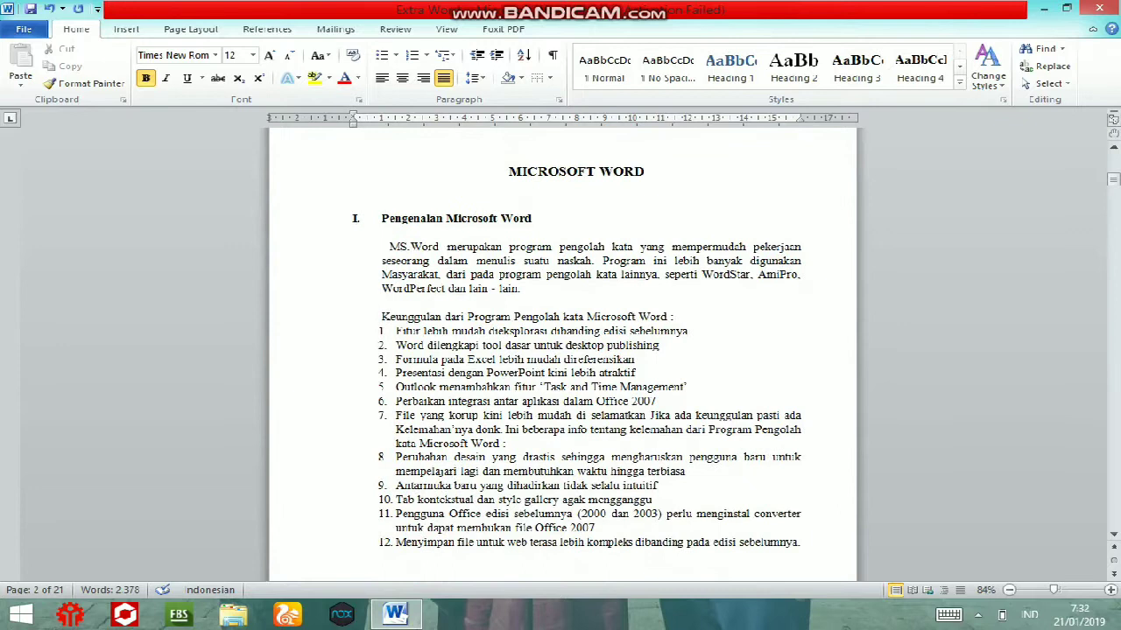
drag(390, 247, 640, 247)
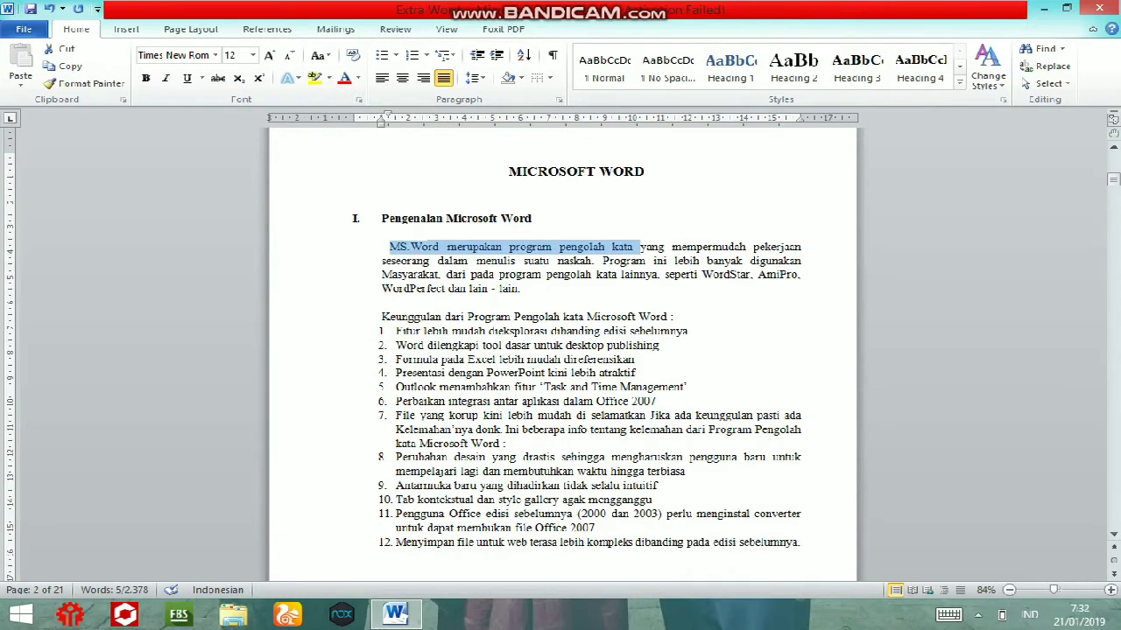
mouse_move(396, 331)
mouse_down()
mouse_move(690, 333)
mouse_move(636, 373)
mouse_move(801, 429)
mouse_move(652, 500)
mouse_move(801, 514)
mouse_move(799, 544)
mouse_up()
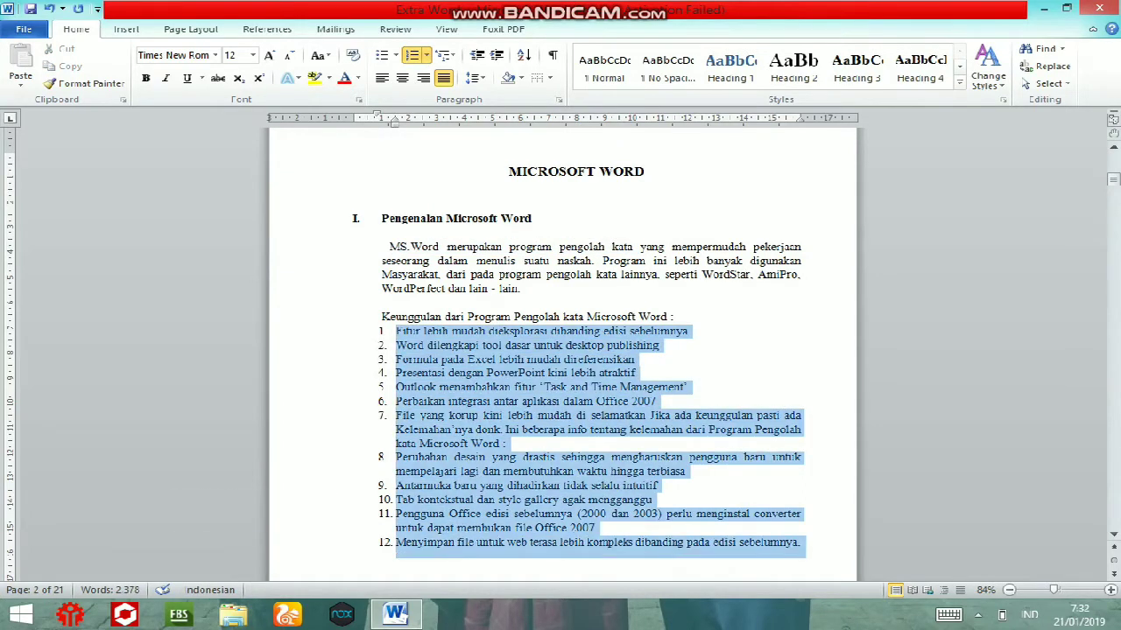
click(660, 345)
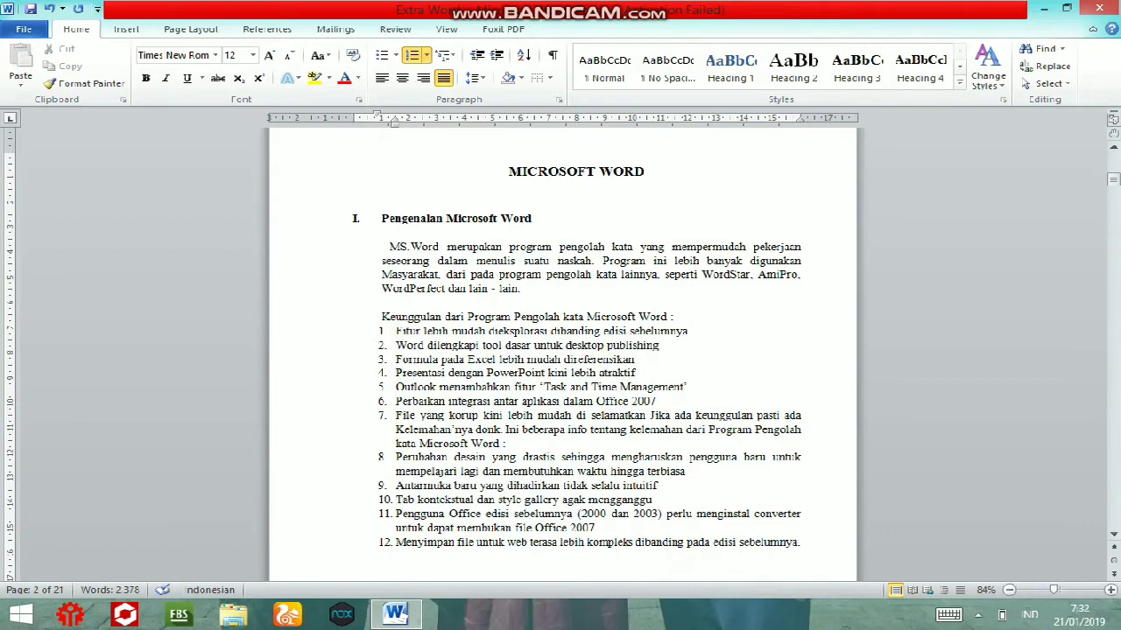
Scroll to section II and select the Word 2007 window figure.
scroll(561, 350, down, 2)
scroll(561, 351, down, 2)
scroll(561, 351, down, 5)
scroll(560, 350, down, 2)
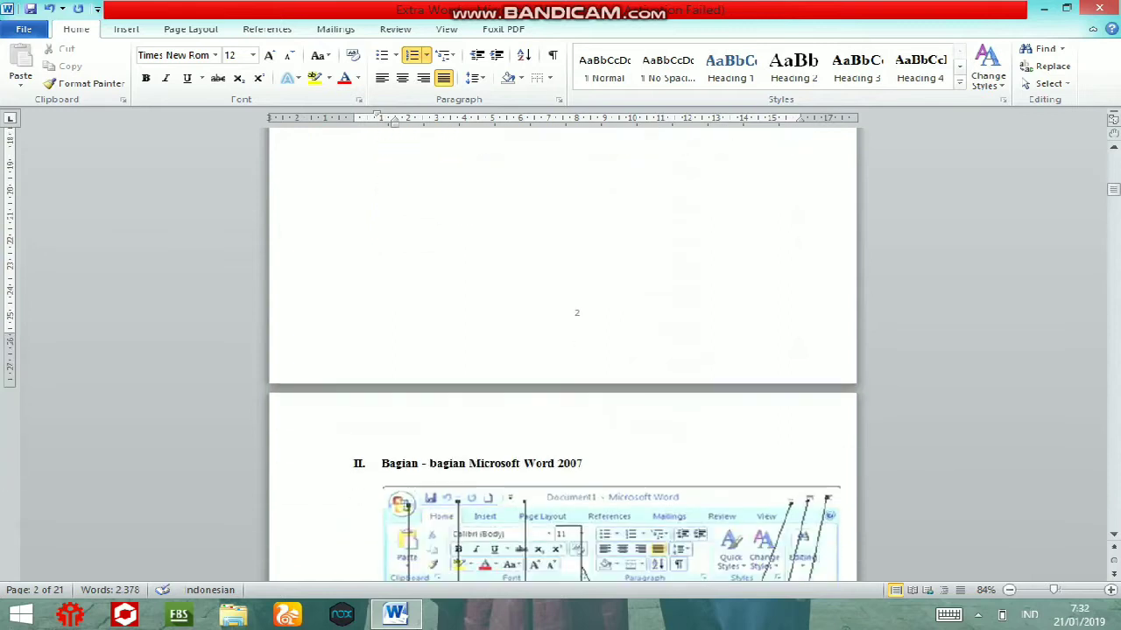
scroll(421, 561, down, 2)
scroll(421, 561, down, 1)
scroll(560, 351, down, 4)
click(613, 337)
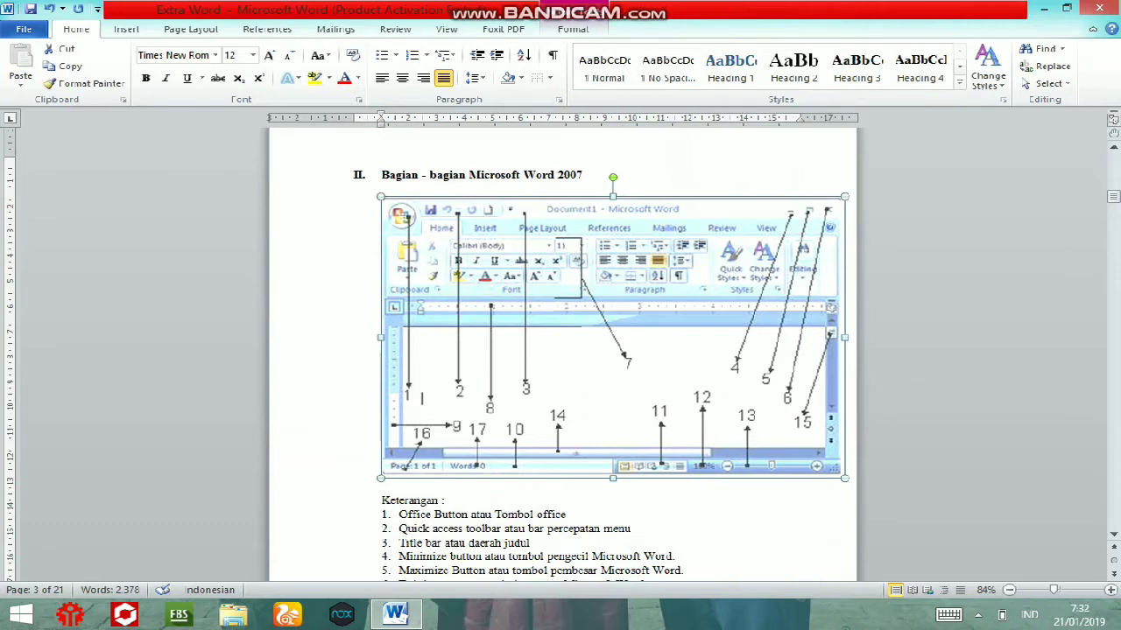
Check the guidebook's file information page, then return to the figure on page 3.
scroll(561, 350, down, 1)
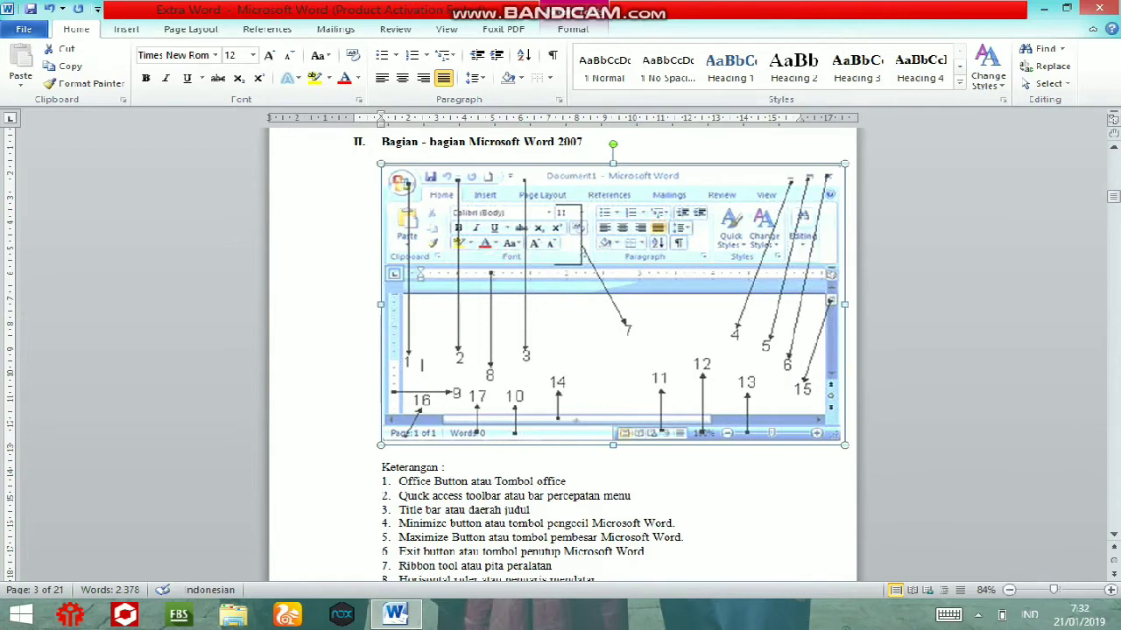
click(24, 29)
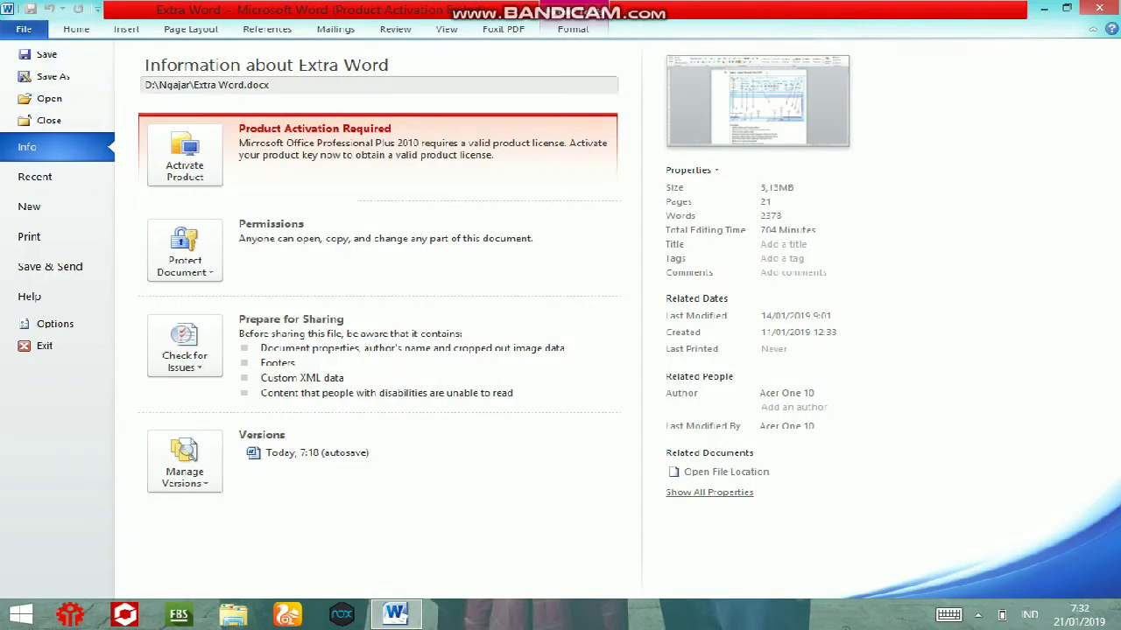
key(Escape)
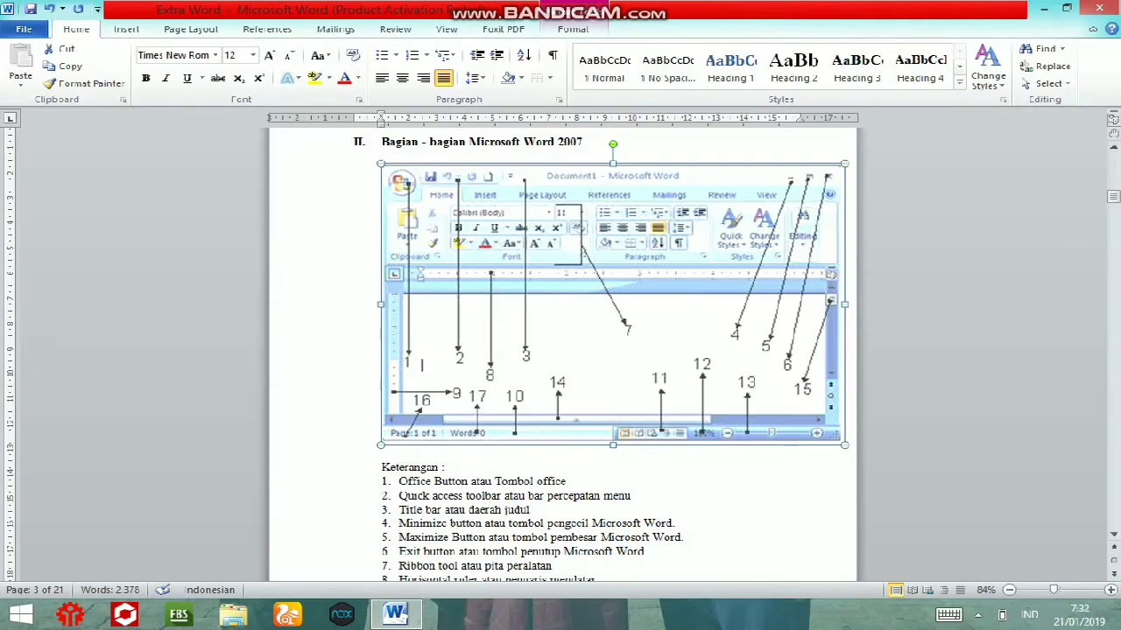
scroll(561, 351, down, 2)
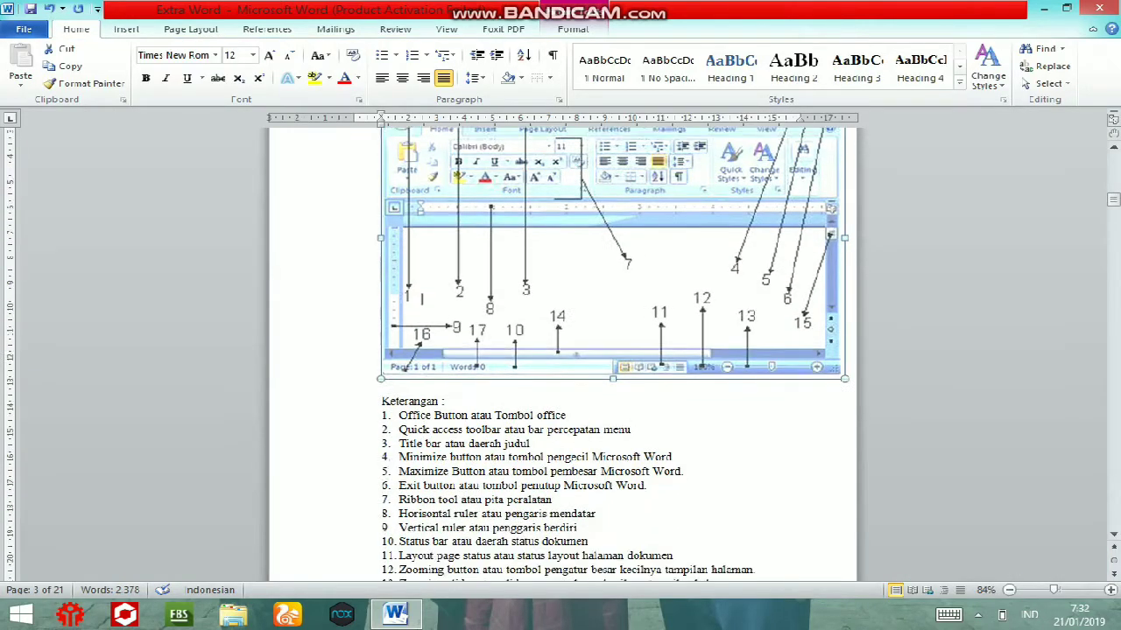
scroll(561, 350, down, 1)
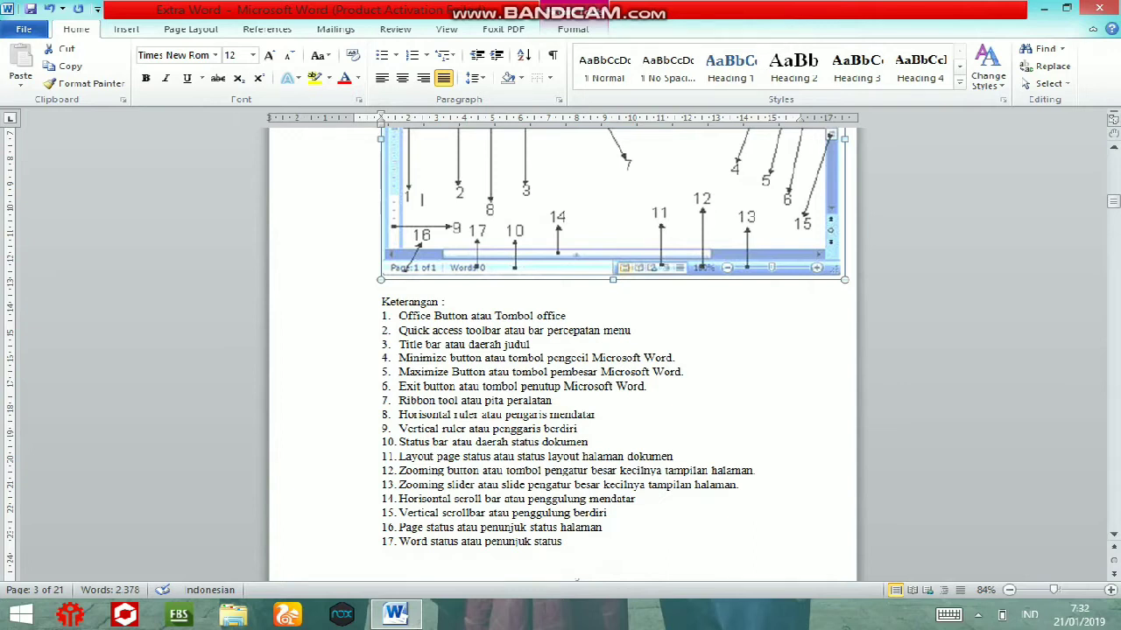
scroll(560, 351, up, 2)
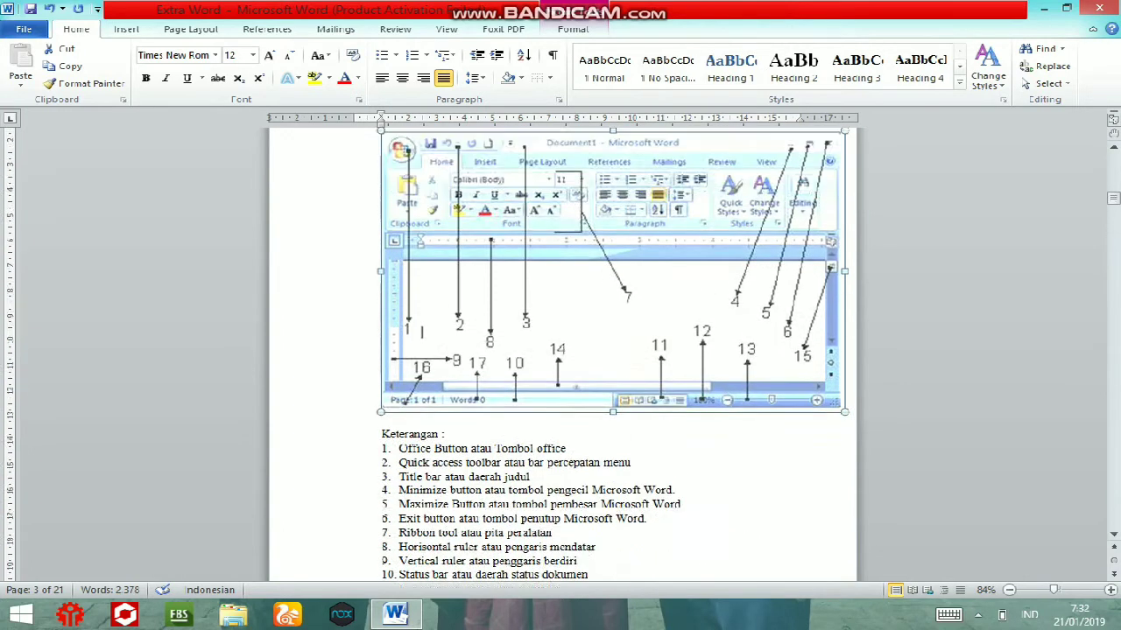
scroll(560, 350, up, 1)
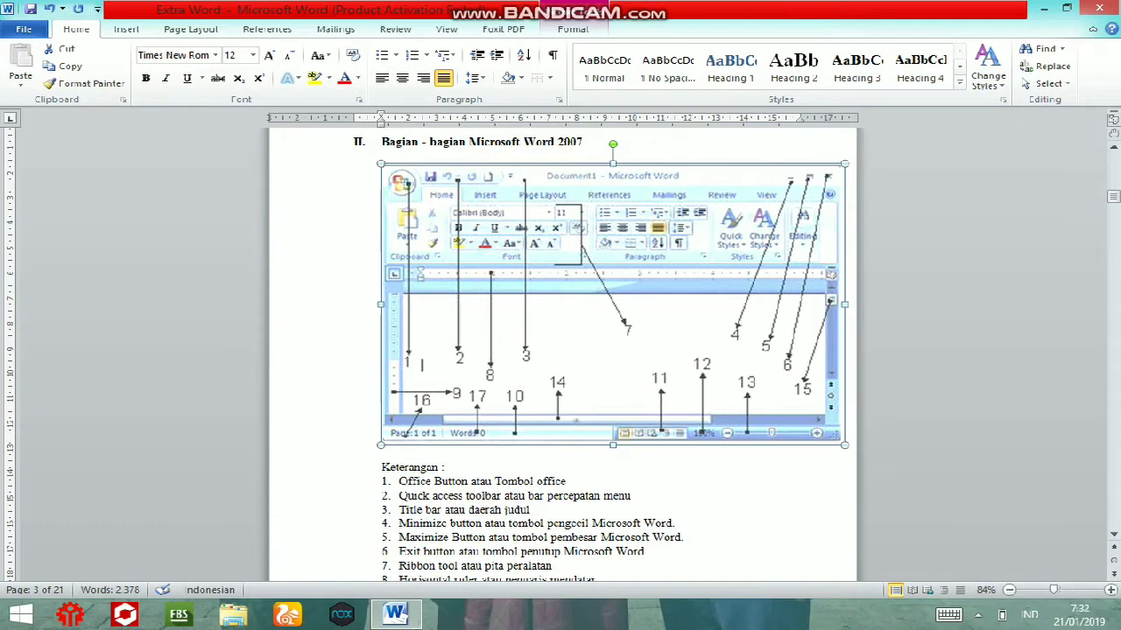
scroll(561, 350, down, 2)
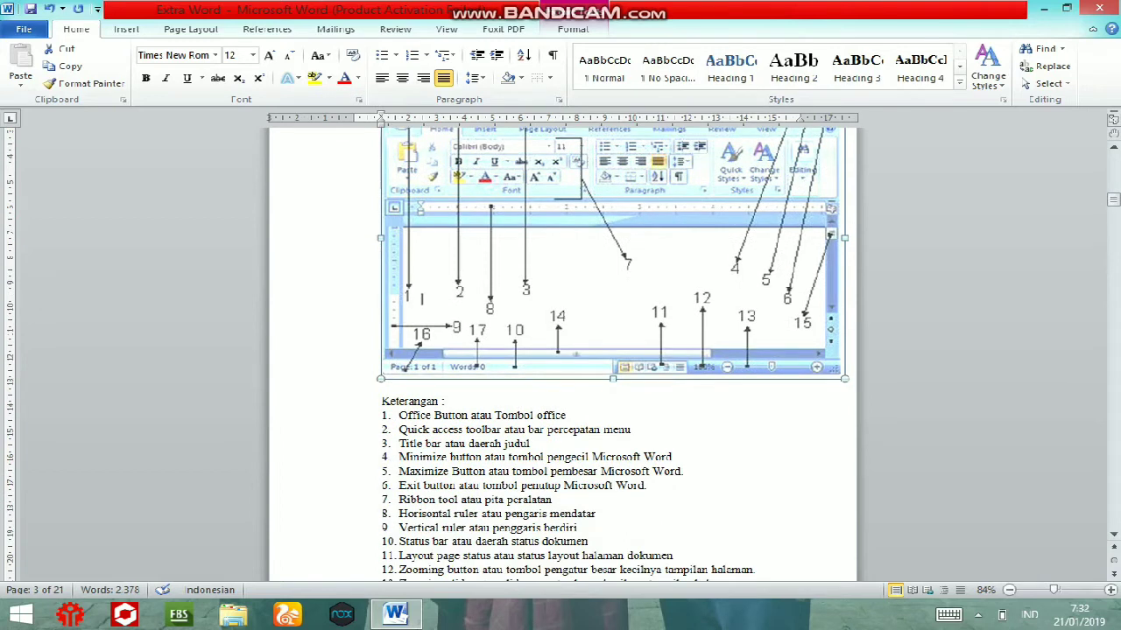
Place the cursor in Keterangan list item 11 and scroll on to page 4.
click(525, 429)
click(503, 556)
scroll(502, 556, down, 1)
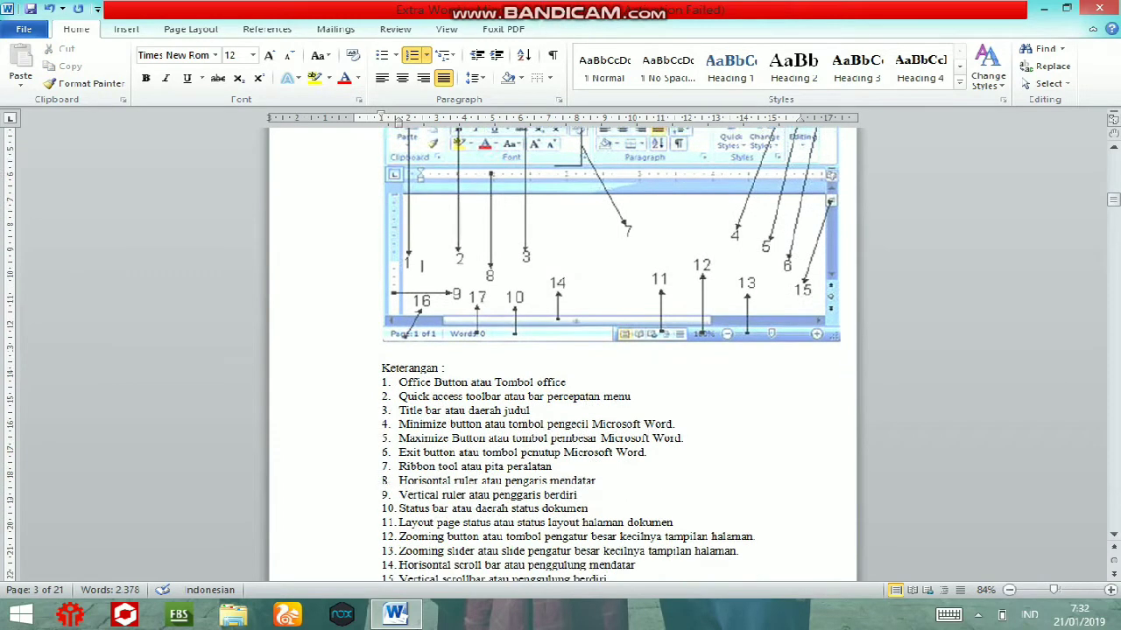
scroll(503, 556, down, 3)
scroll(503, 556, down, 4)
scroll(560, 351, down, 5)
scroll(560, 350, down, 4)
scroll(560, 350, down, 2)
scroll(560, 350, down, 2)
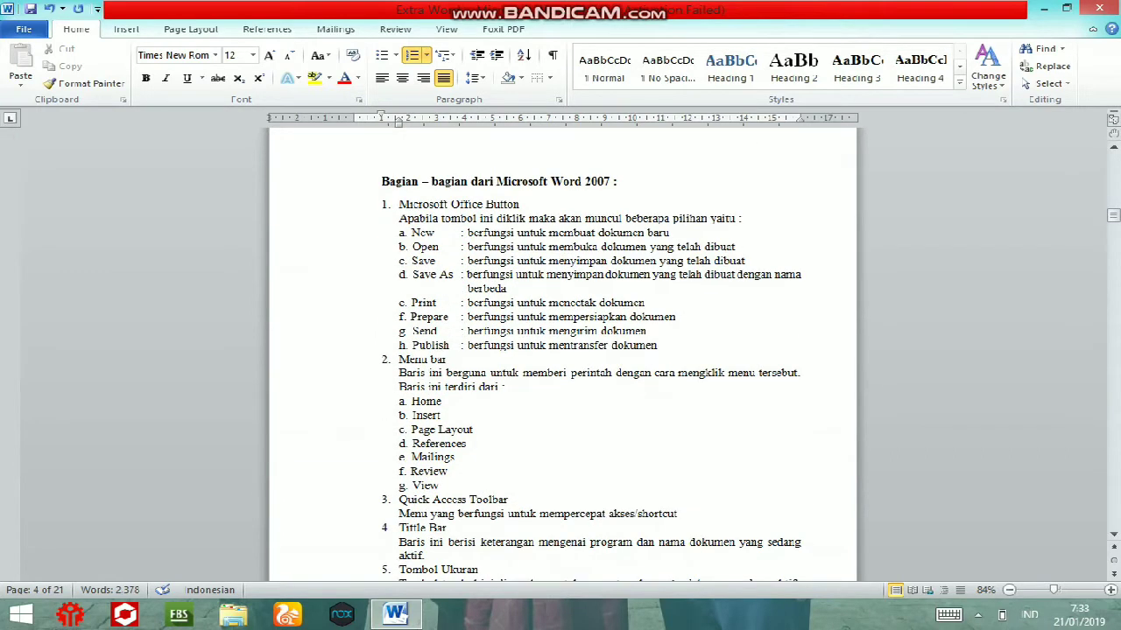
Highlight the Office Button options New through Publish and the Menu bar items Home through View.
click(289, 232)
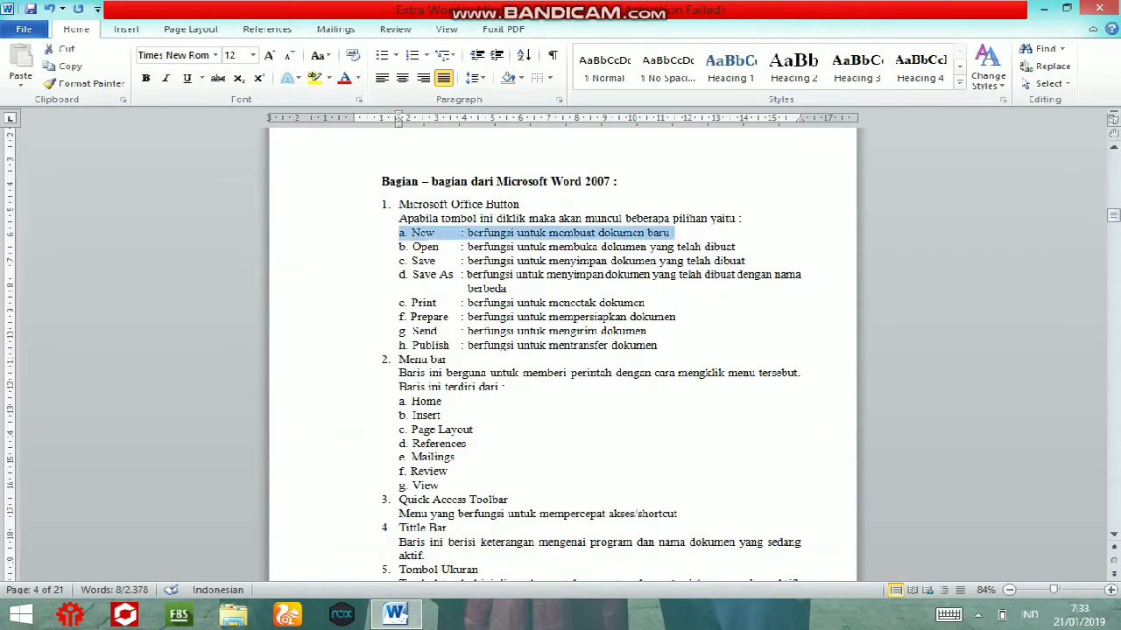
drag(289, 246, 289, 345)
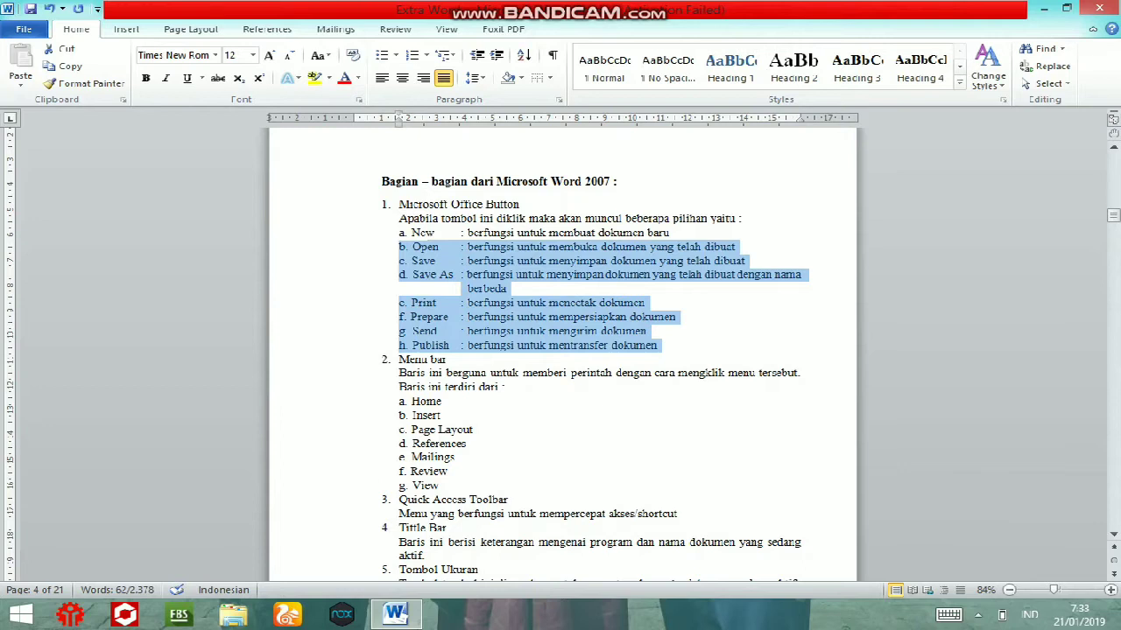
click(506, 288)
click(411, 360)
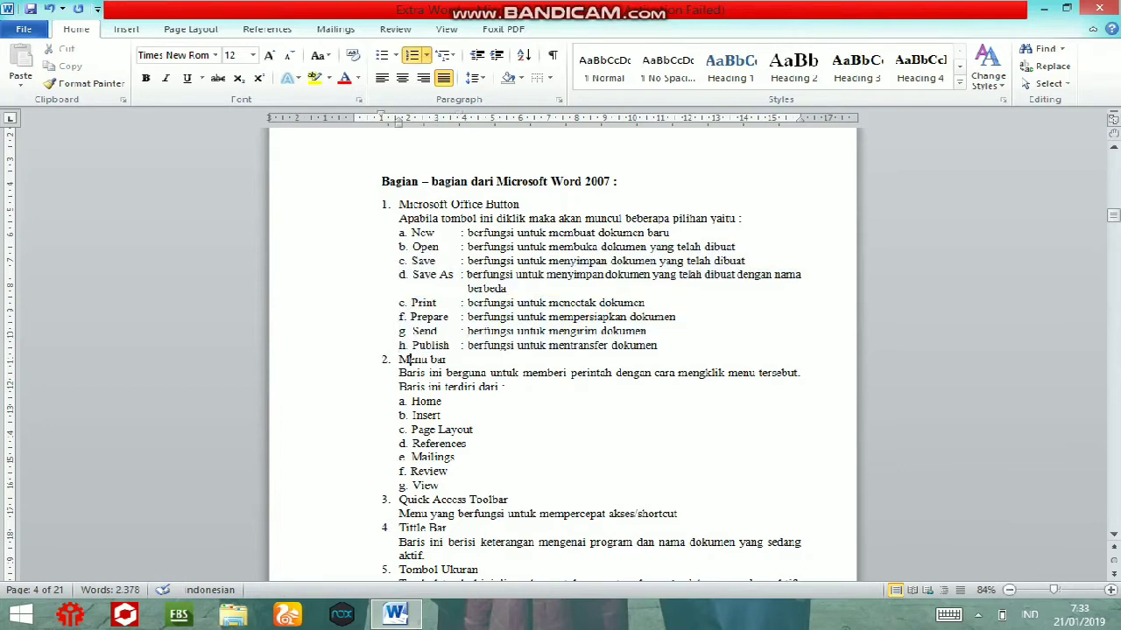
triple_click(411, 360)
click(400, 401)
mouse_move(400, 401)
mouse_down()
mouse_move(473, 443)
mouse_move(440, 486)
mouse_up()
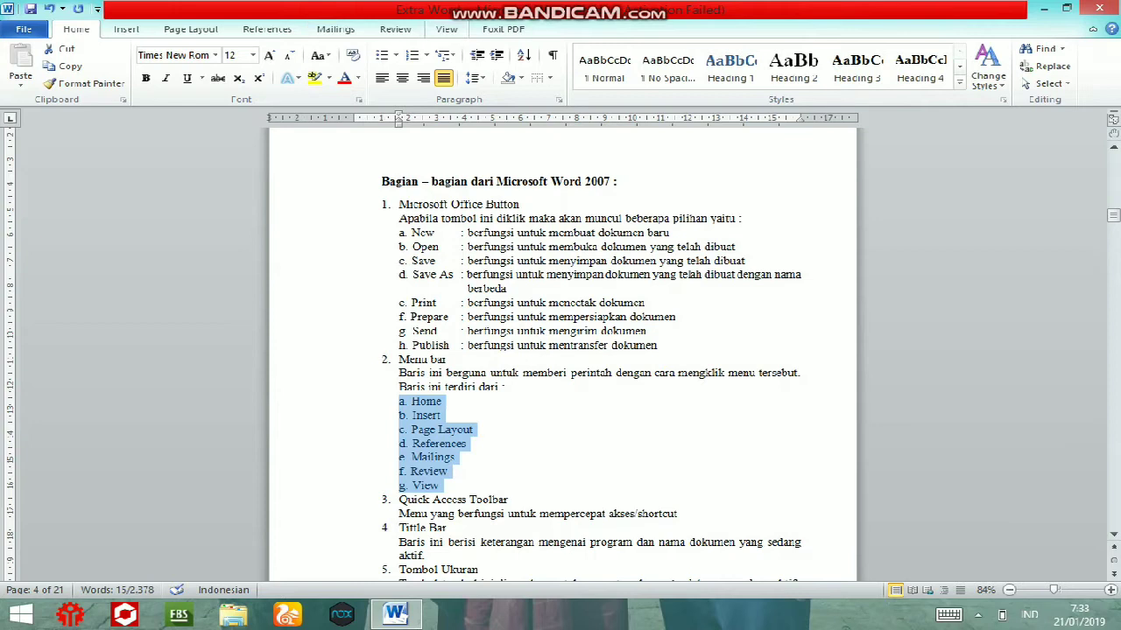
click(440, 485)
Move to page 5 and highlight the four window-size items a to d.
scroll(440, 485, down, 3)
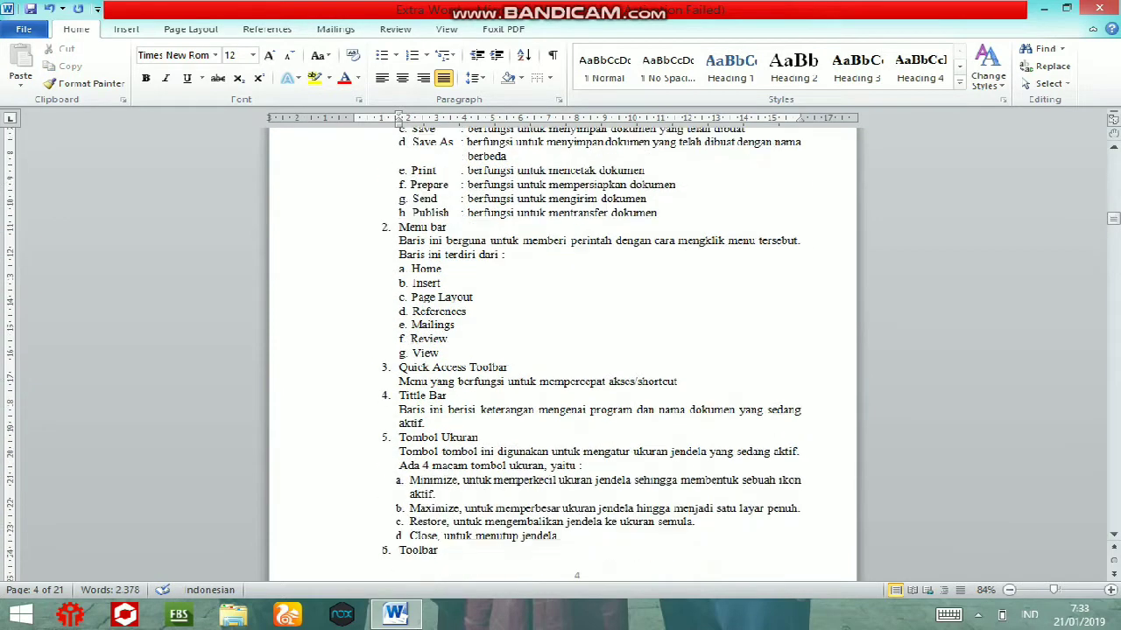
scroll(562, 354, down, 1)
scroll(562, 353, down, 1)
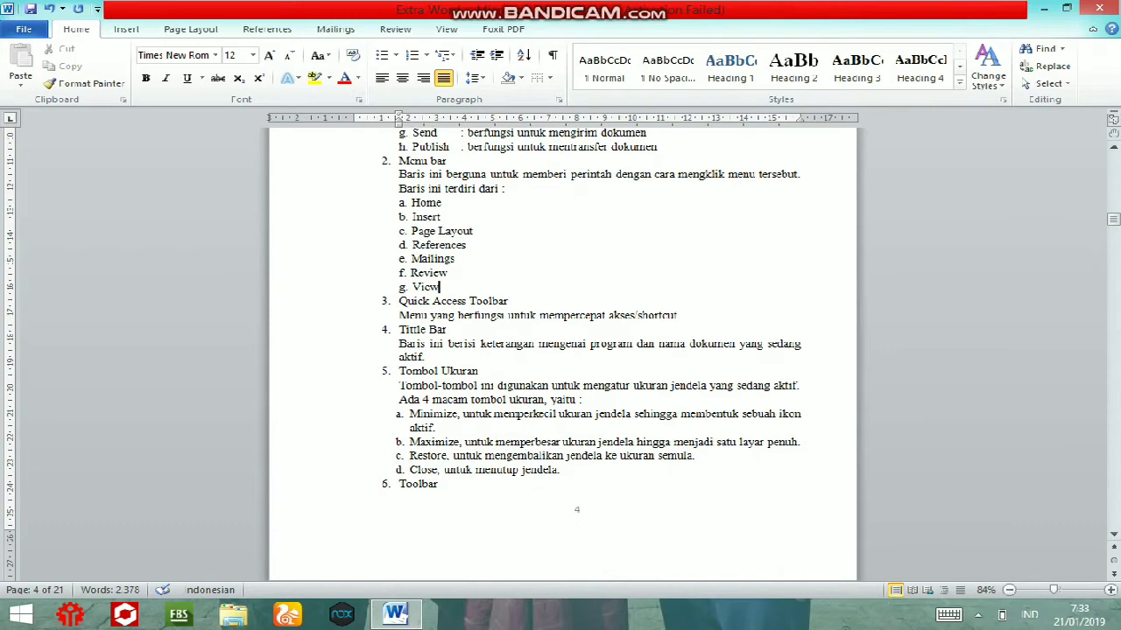
scroll(561, 354, down, 1)
scroll(561, 354, down, 2)
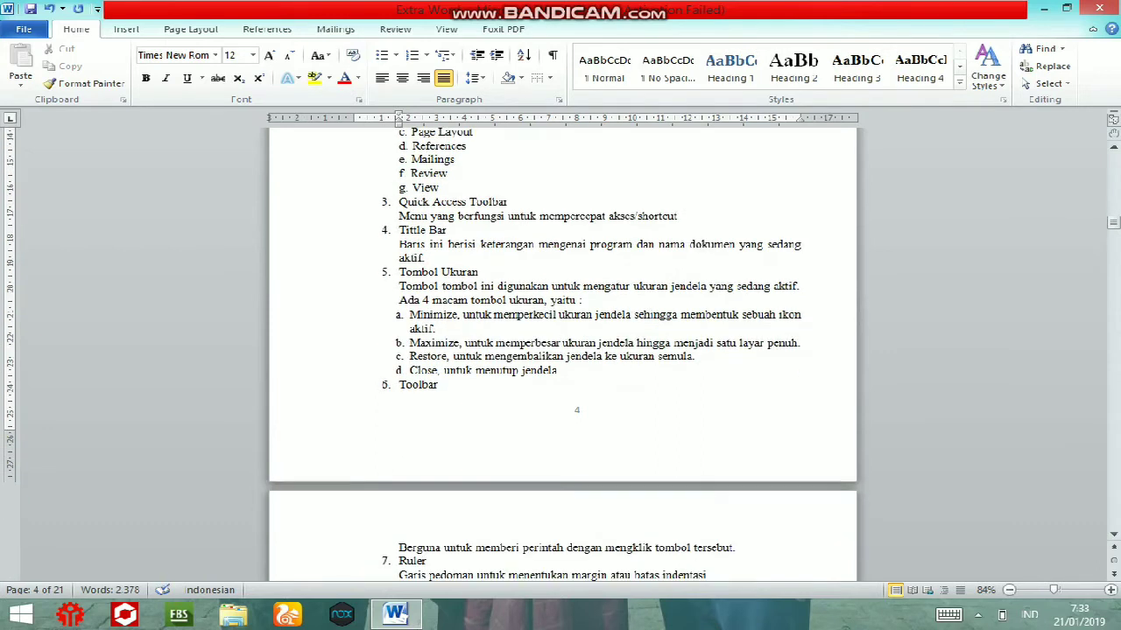
drag(409, 315, 557, 371)
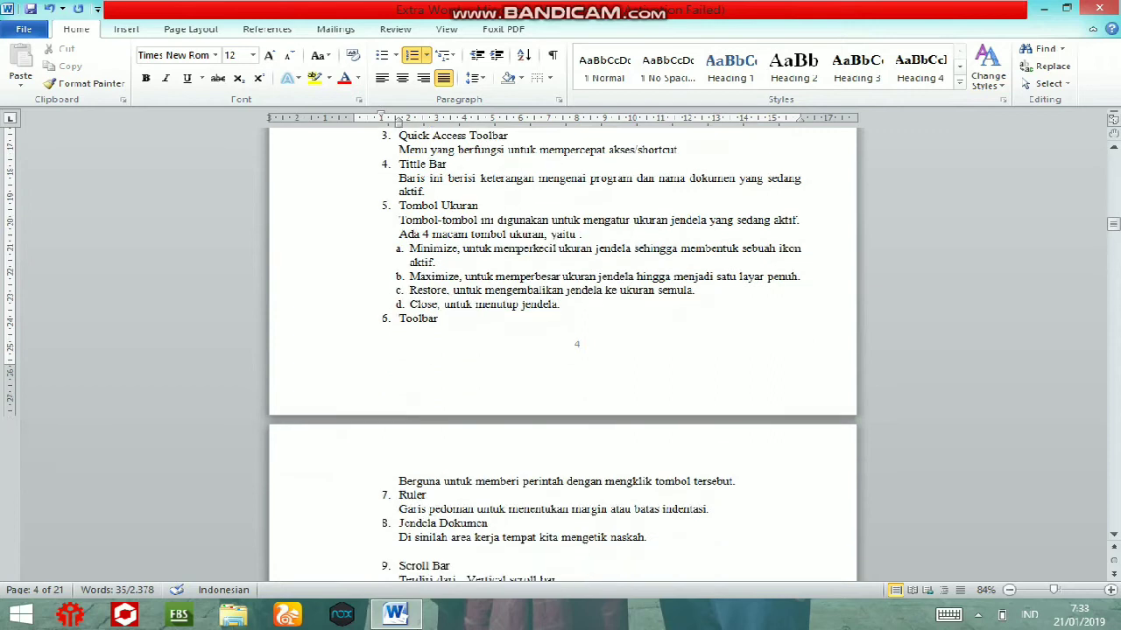
scroll(561, 350, down, 2)
scroll(561, 350, down, 4)
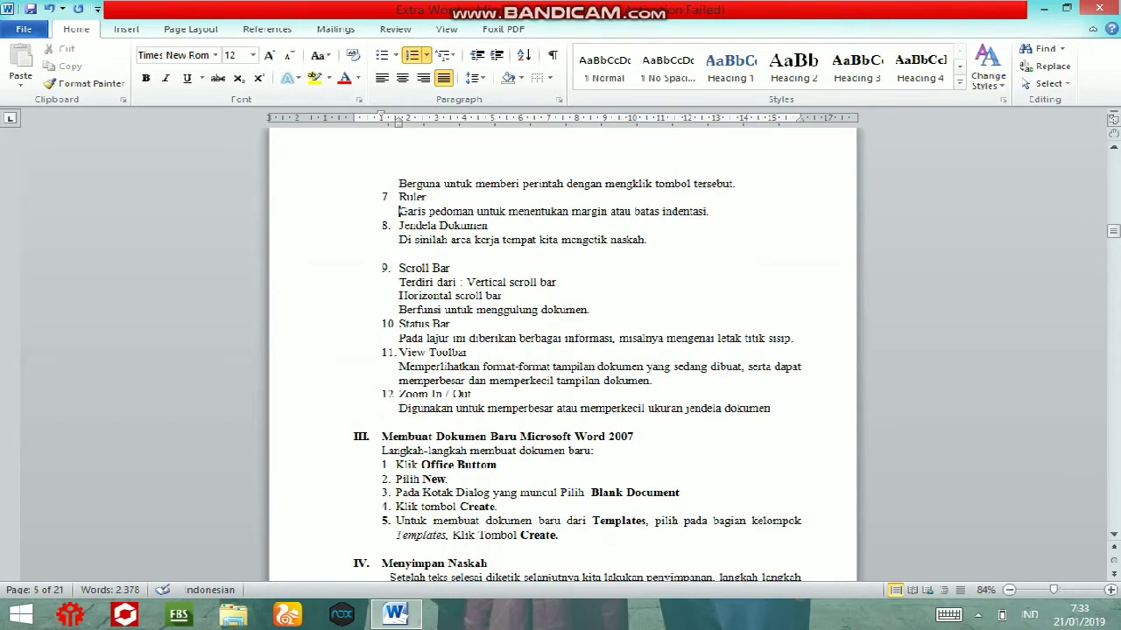
drag(399, 211, 652, 380)
click(400, 422)
drag(399, 394, 774, 408)
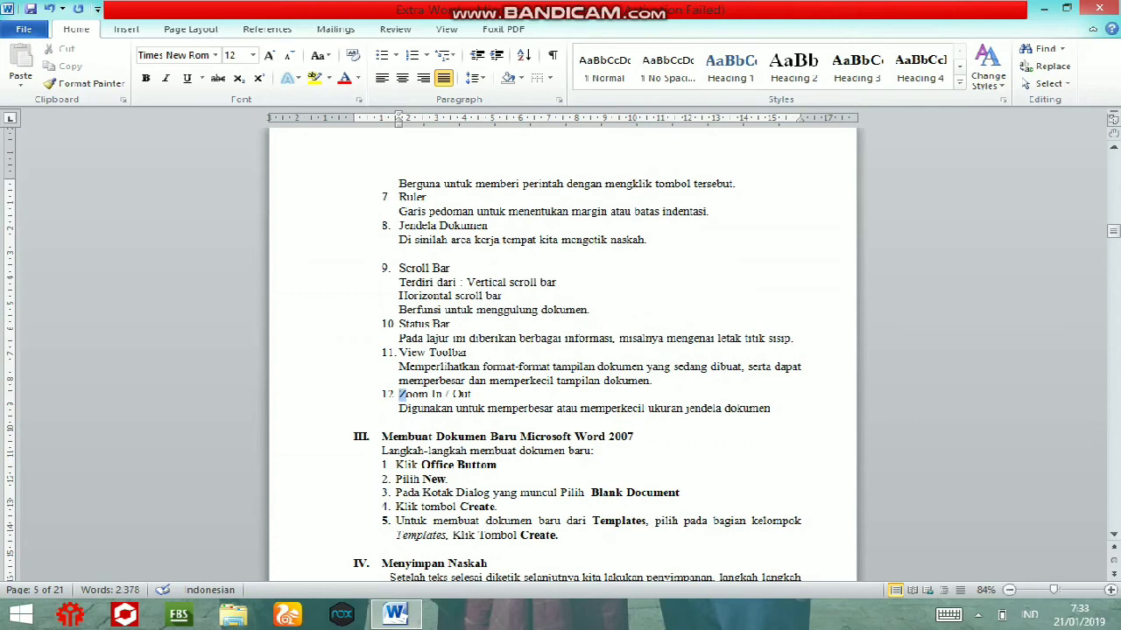
click(401, 422)
drag(1054, 590, 1052, 590)
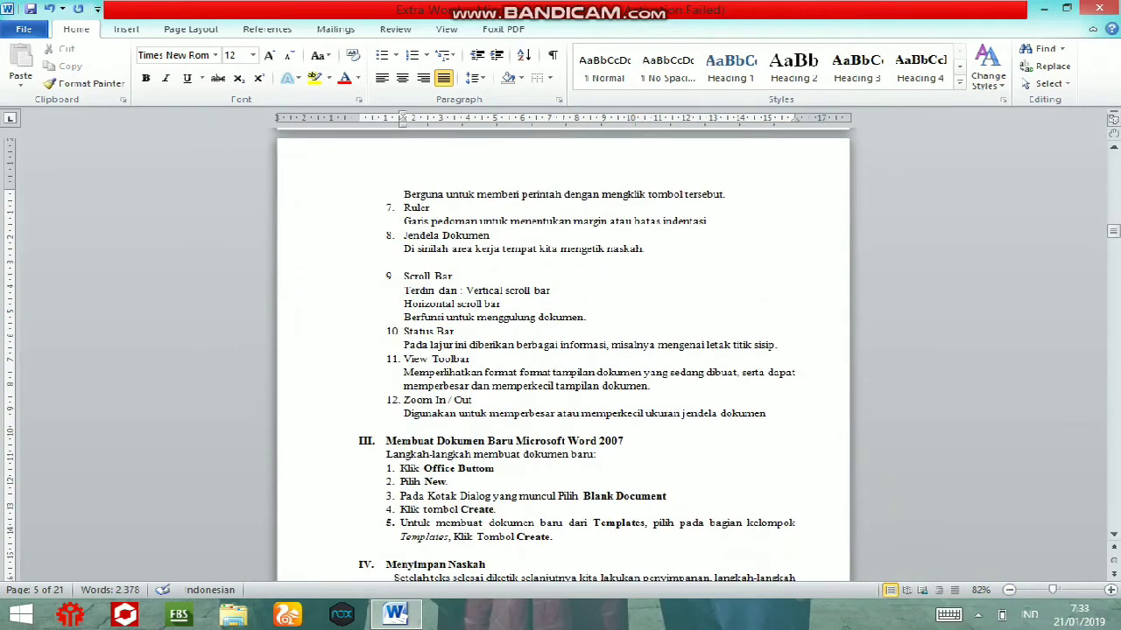
scroll(563, 351, down, 2)
scroll(563, 350, down, 1)
scroll(563, 350, down, 1)
scroll(563, 350, down, 1)
scroll(563, 350, down, 1)
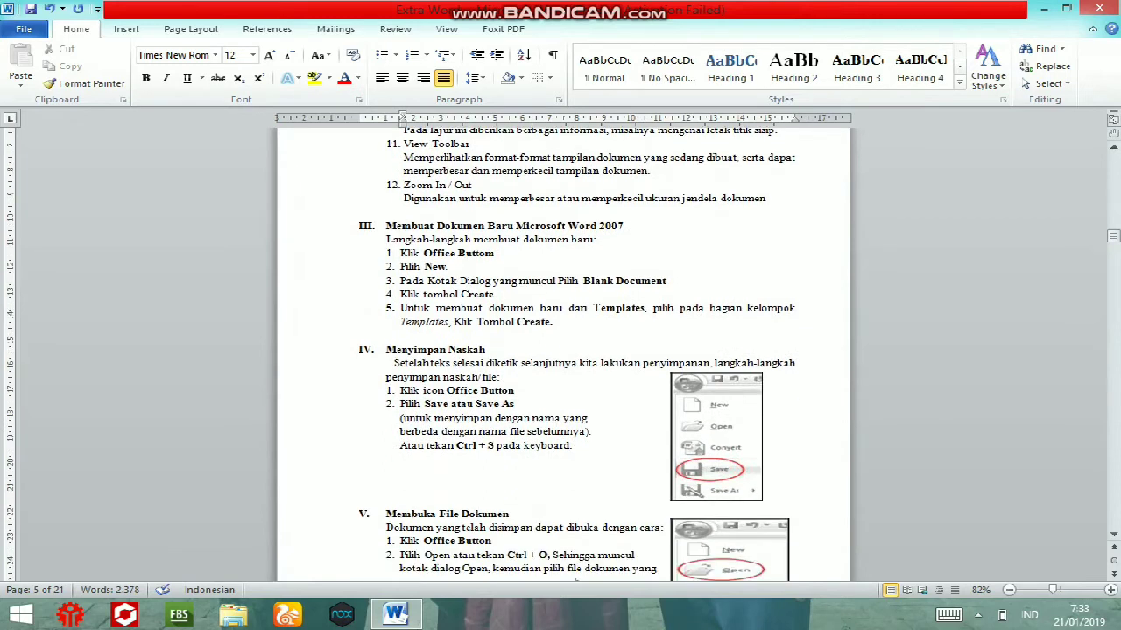
drag(386, 226, 551, 322)
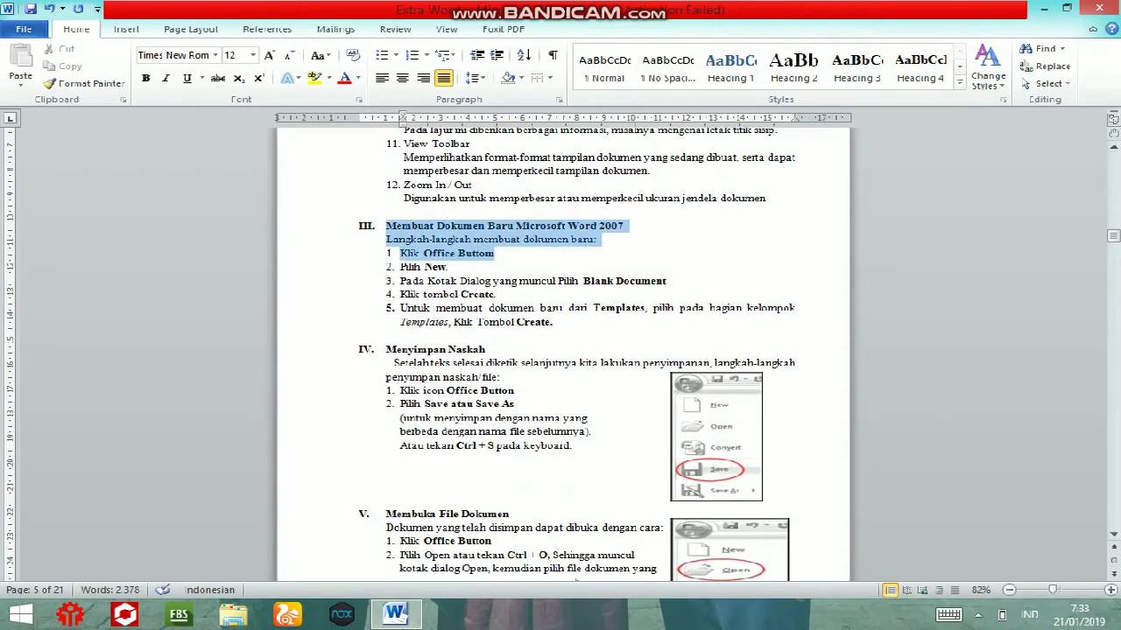
click(495, 254)
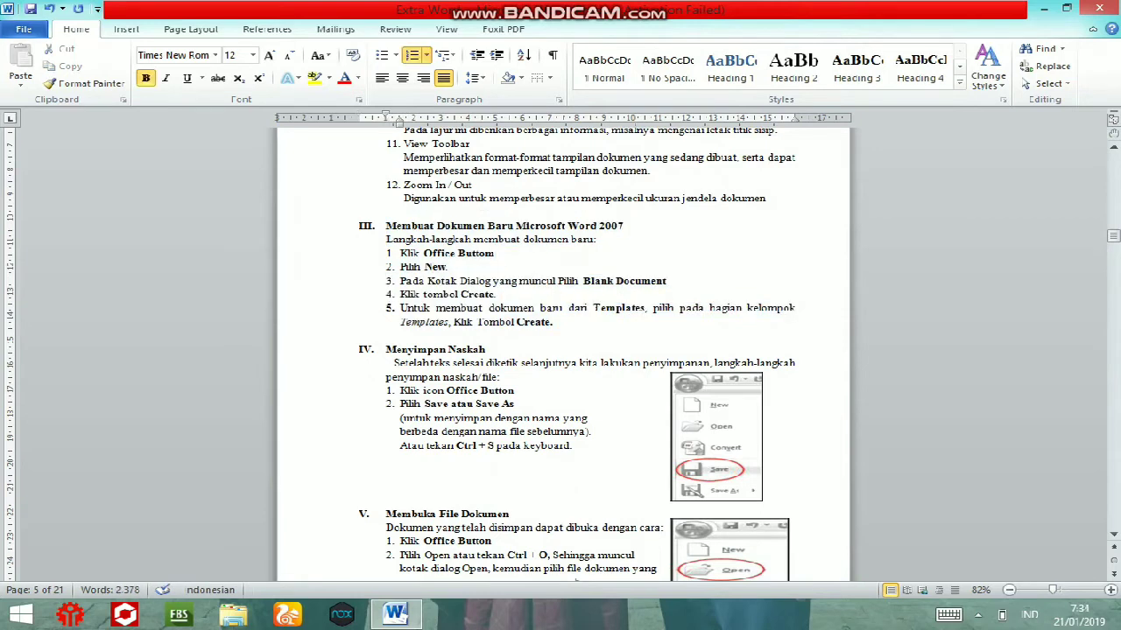
key(alt+f)
Create a blank document from File > New, then switch back to the Extra Word guidebook.
key(Down)
key(Down)
key(Down)
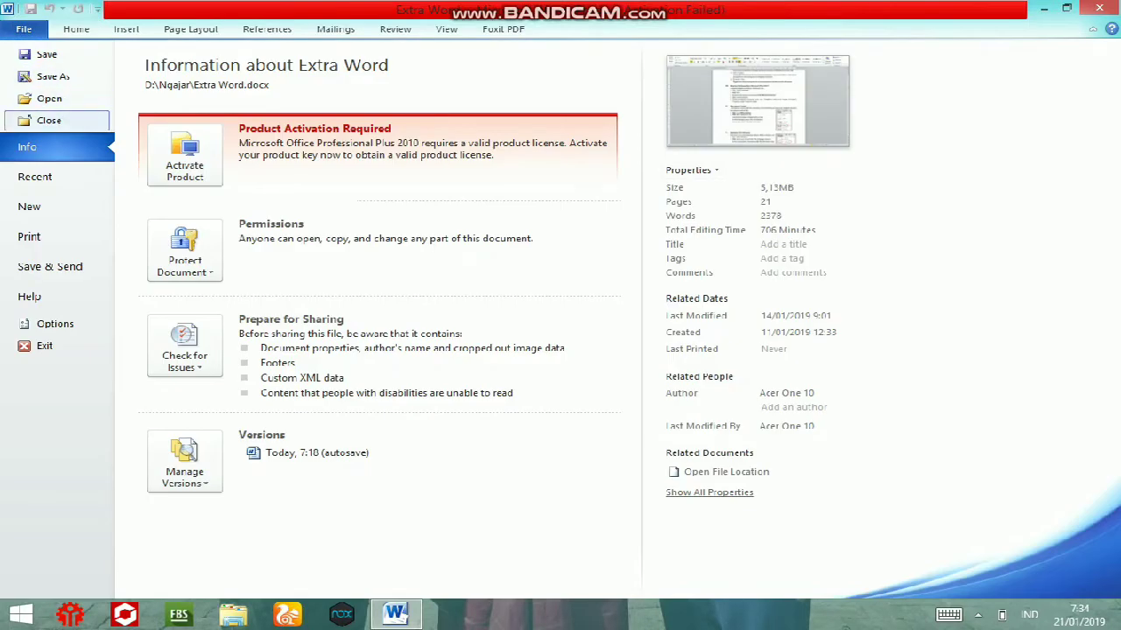
key(Up)
key(Down)
key(Down)
key(Down)
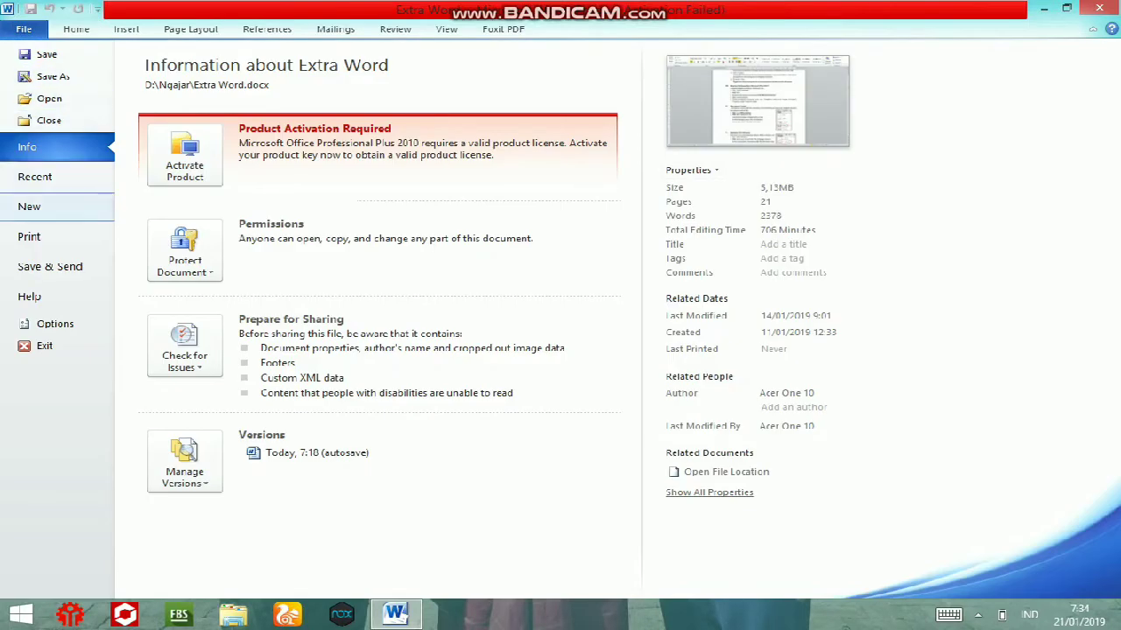
key(Return)
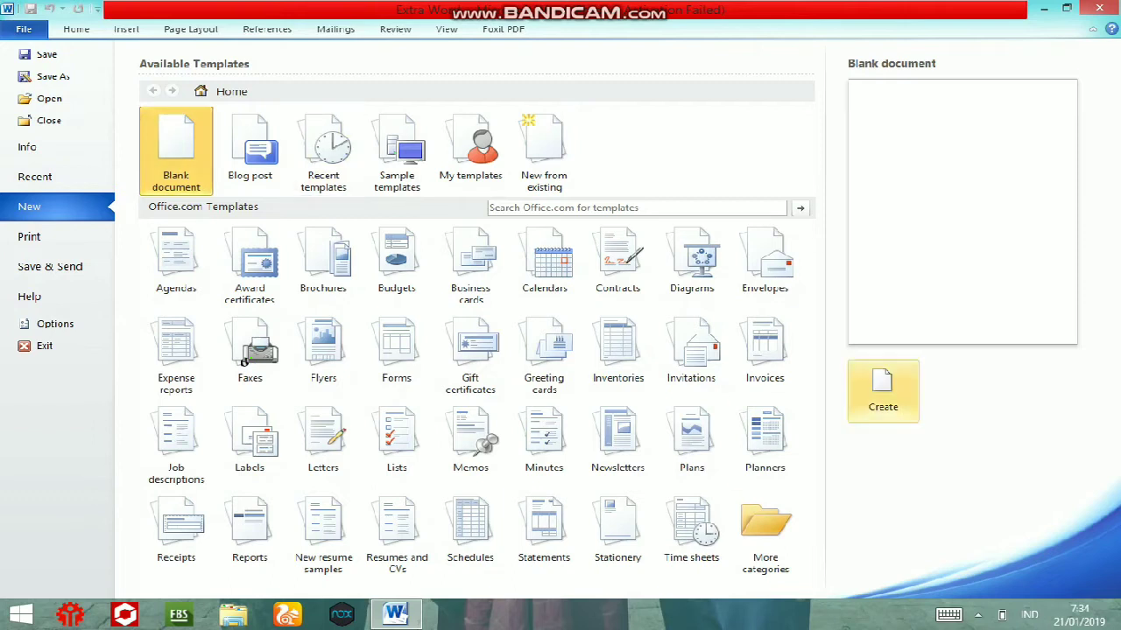
click(883, 391)
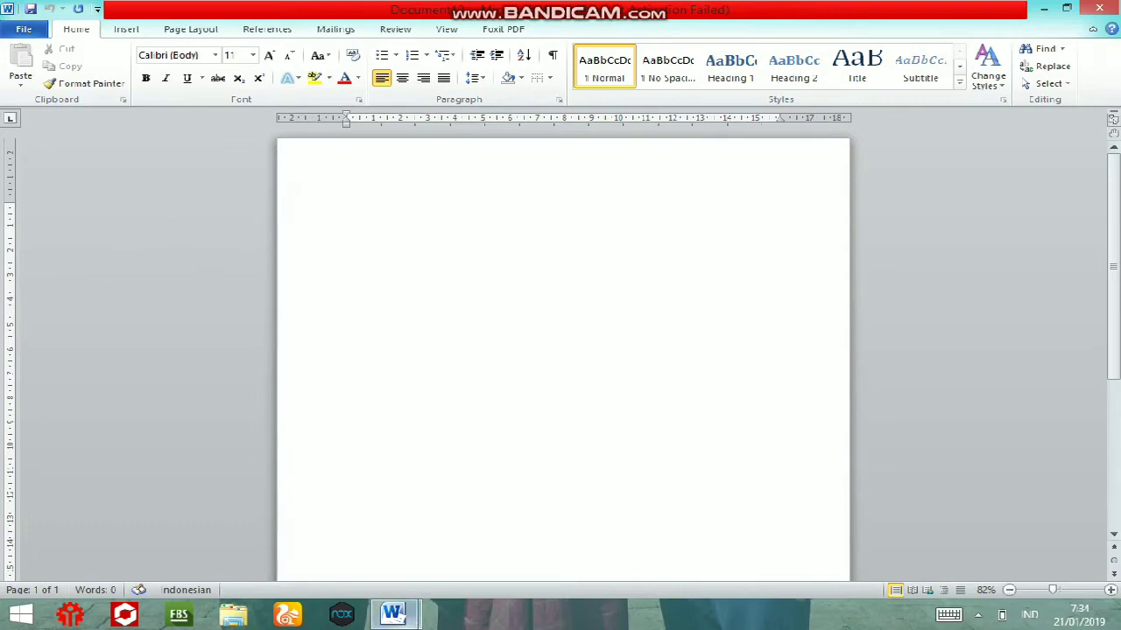
mouse_move(393, 614)
click(298, 516)
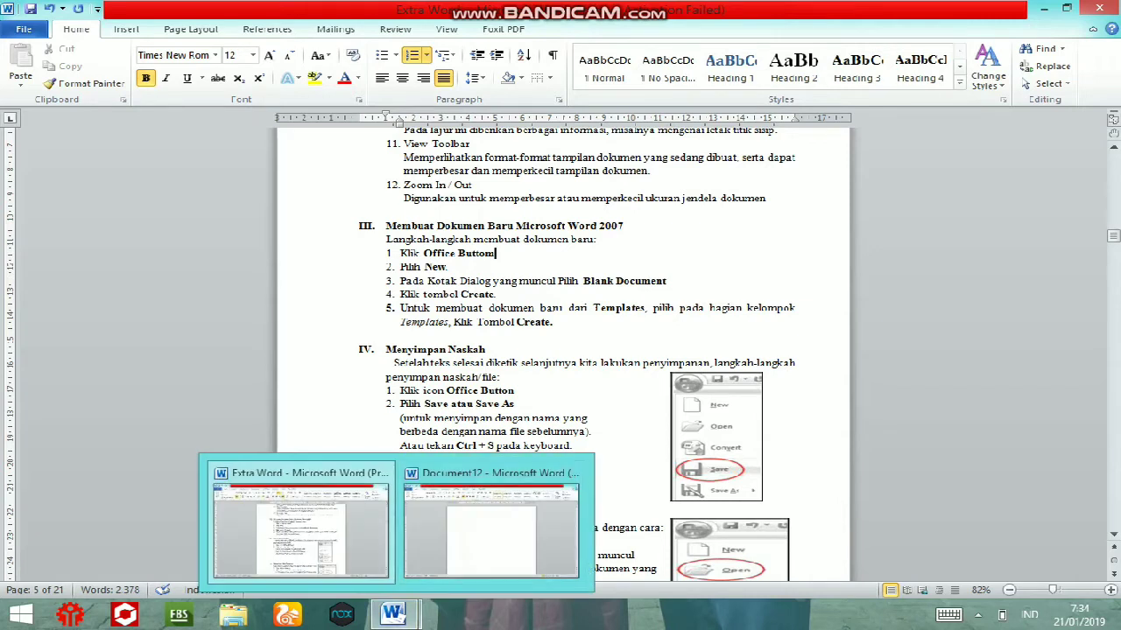
Scroll the guidebook past item 5, then switch to Document12 and type 'naskah'.
click(387, 336)
scroll(560, 350, down, 1)
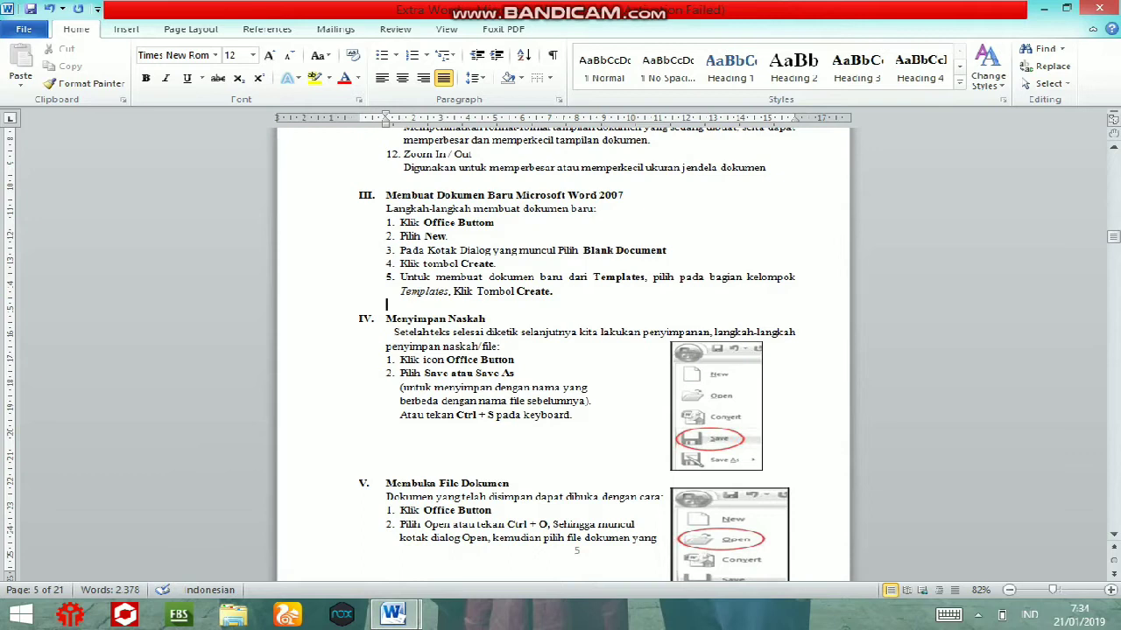
scroll(560, 351, down, 1)
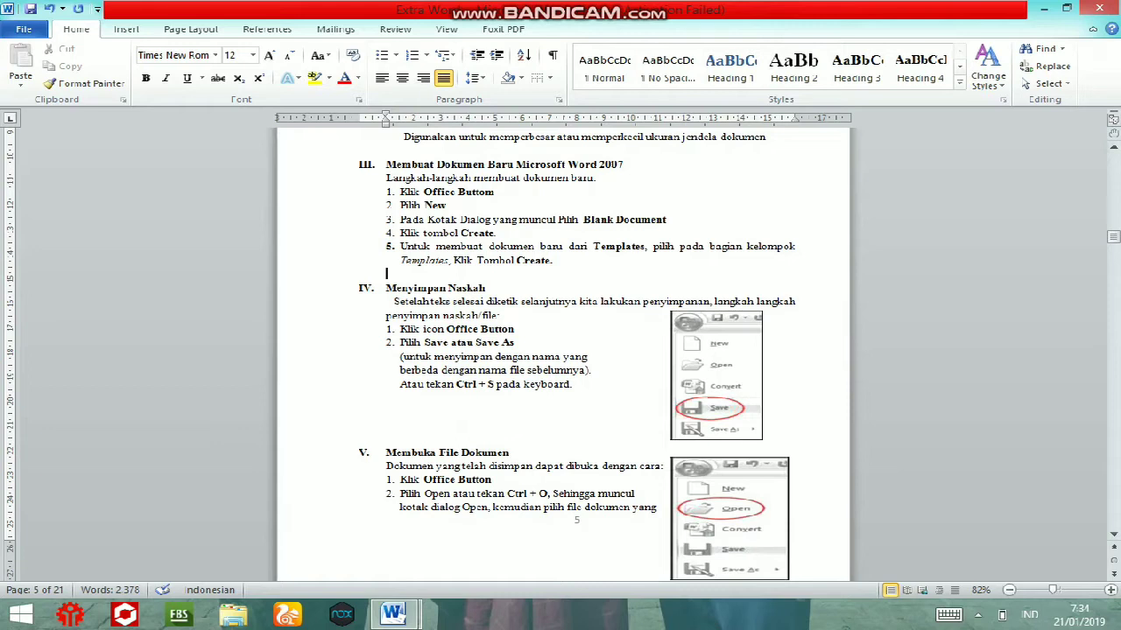
scroll(560, 351, down, 1)
scroll(561, 350, down, 1)
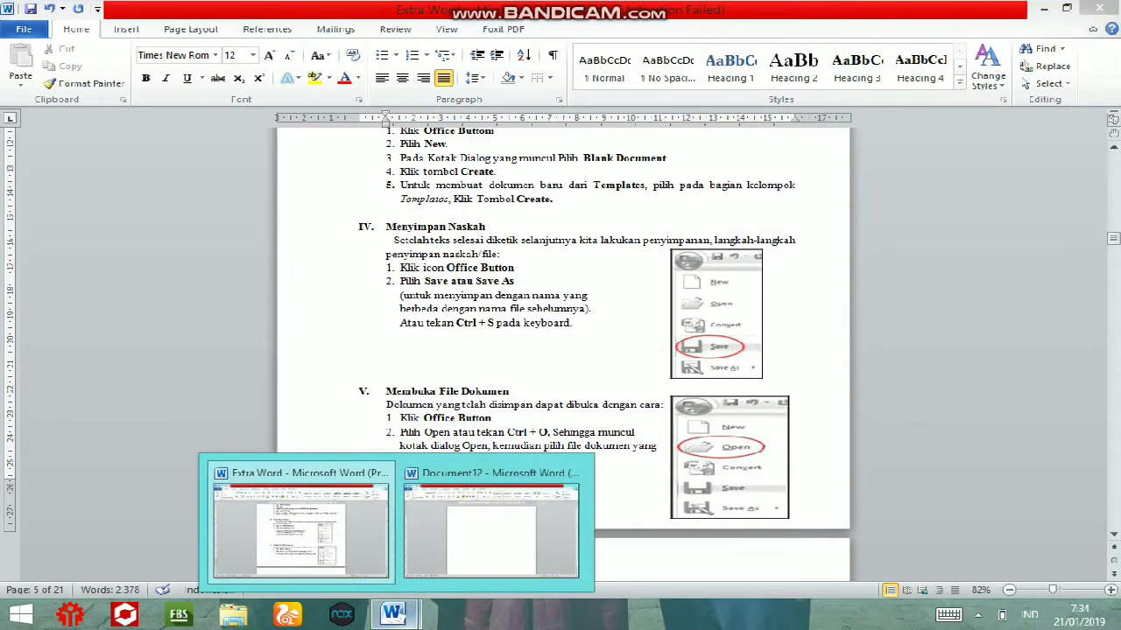
click(490, 530)
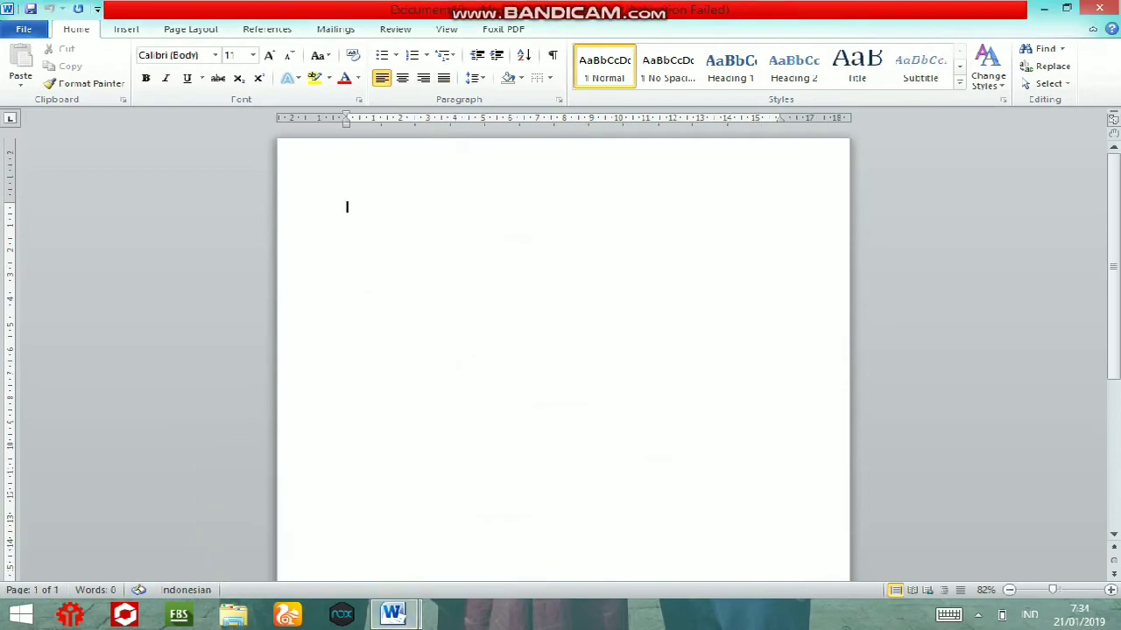
text(naskah)
Check Document12's file information, showing 1 word and not yet saved.
click(23, 29)
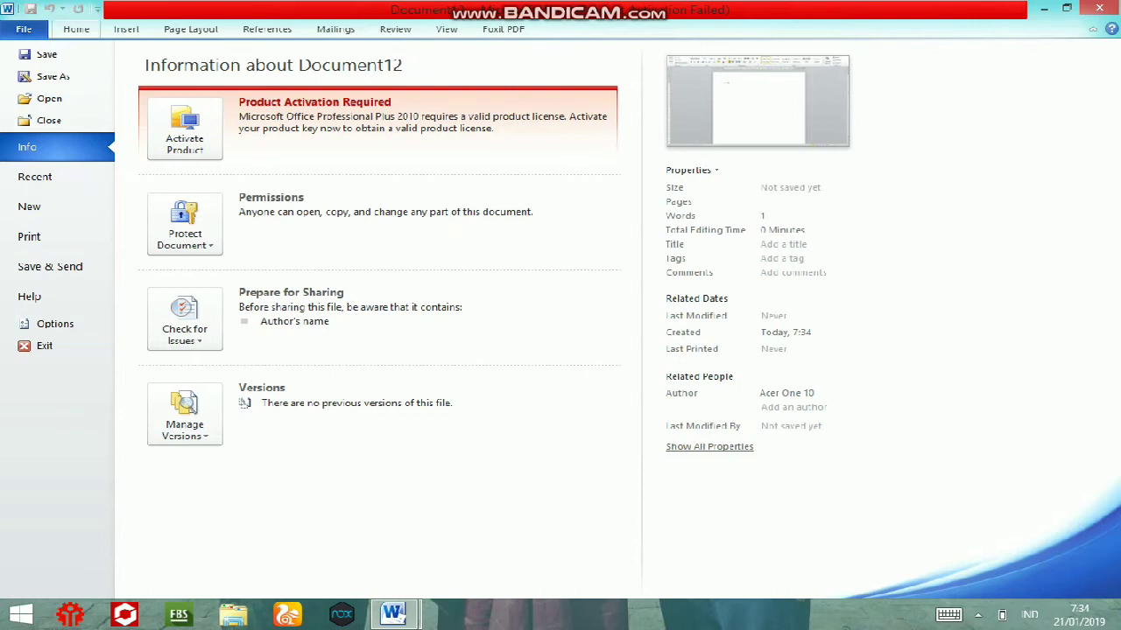
key(Escape)
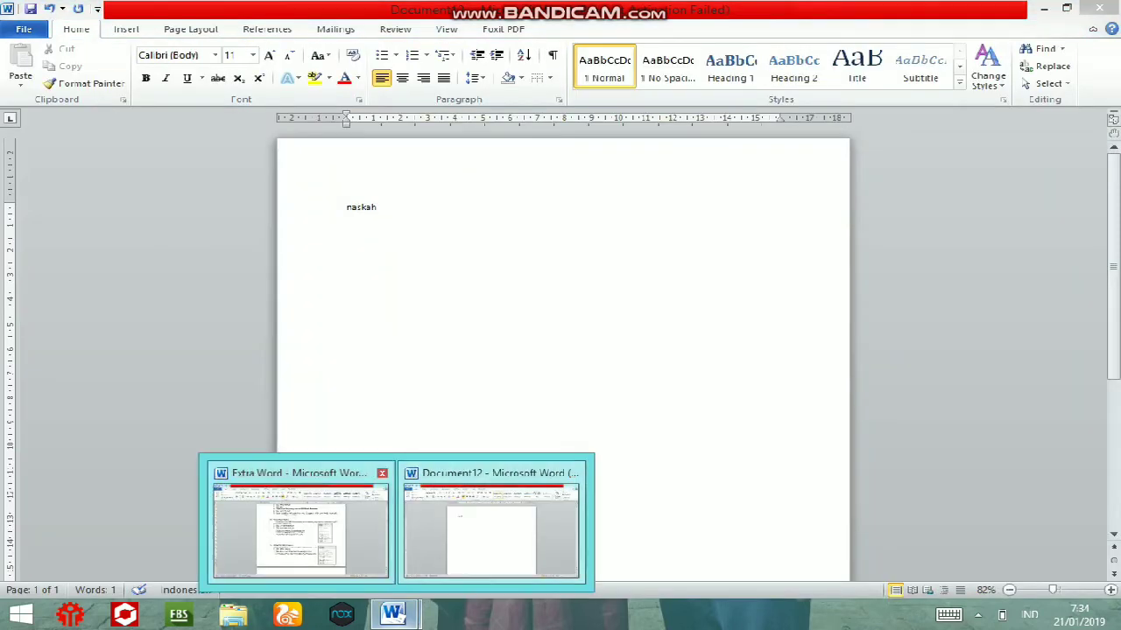
Look up the guidebook's 'Pilih Save atau Save As' step, then return to the naskah document.
click(298, 525)
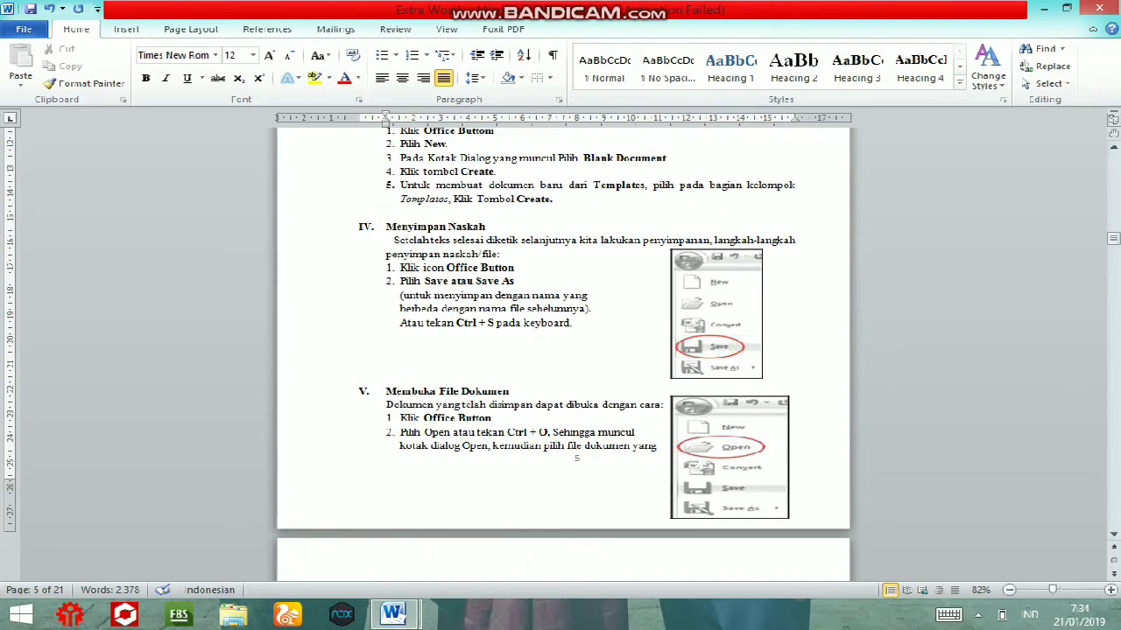
drag(399, 281, 523, 282)
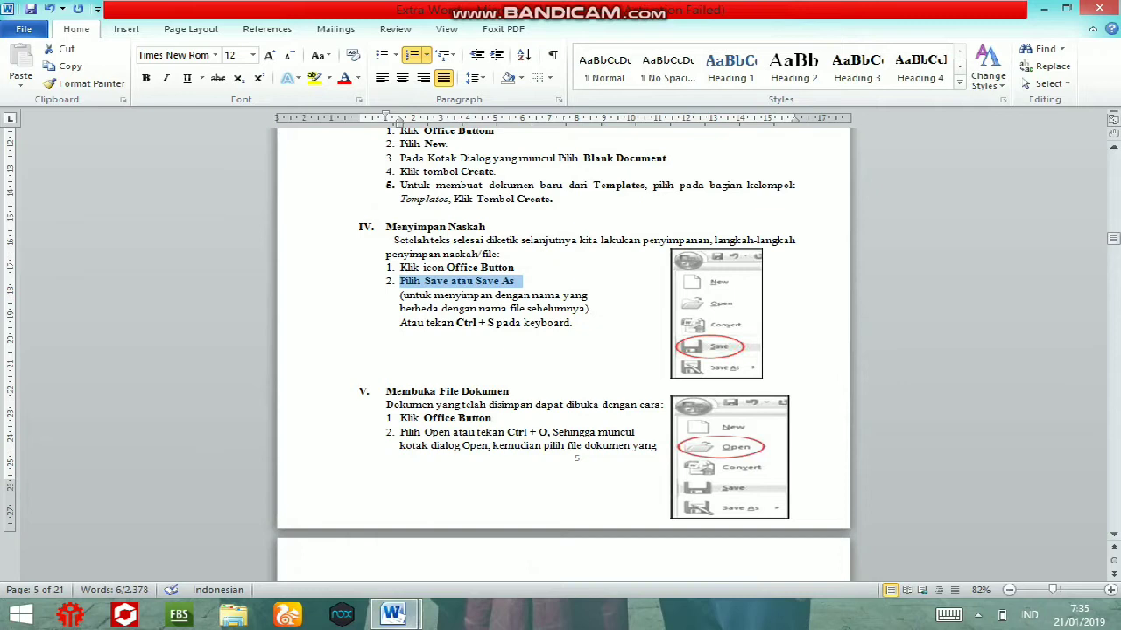
click(393, 612)
click(490, 526)
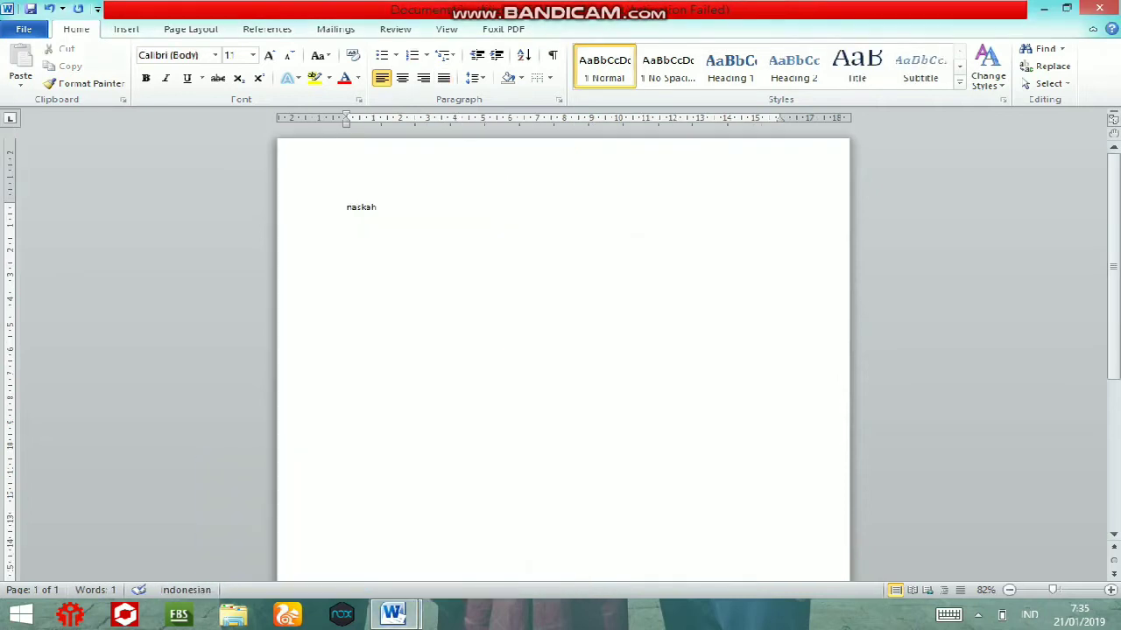
key(alt+f)
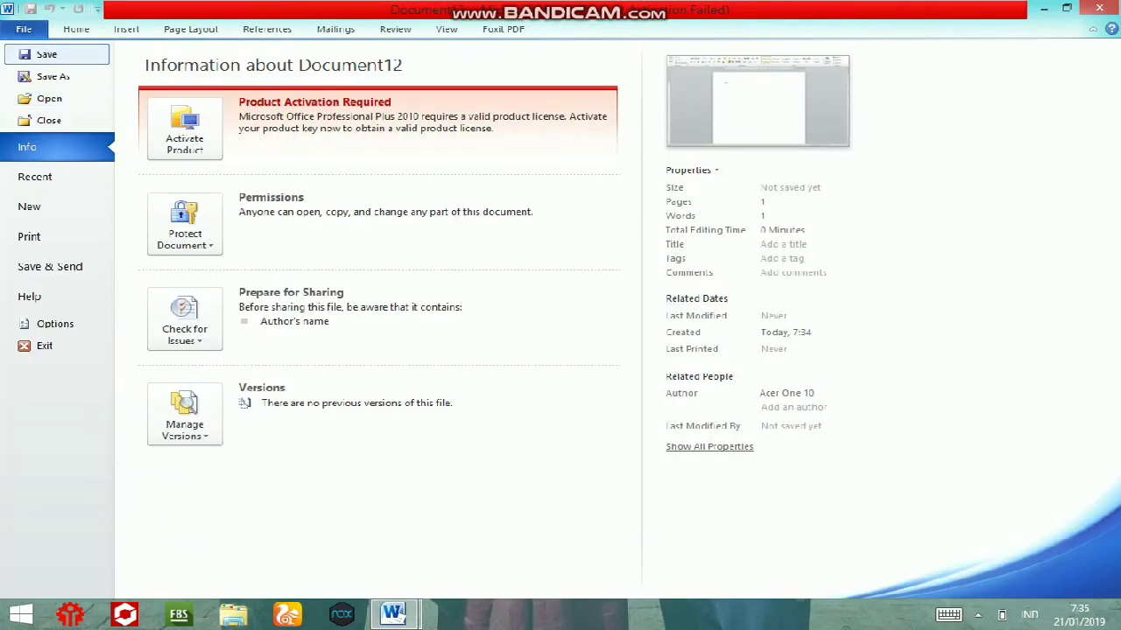
key(Escape)
scroll(254, 228, down, 3)
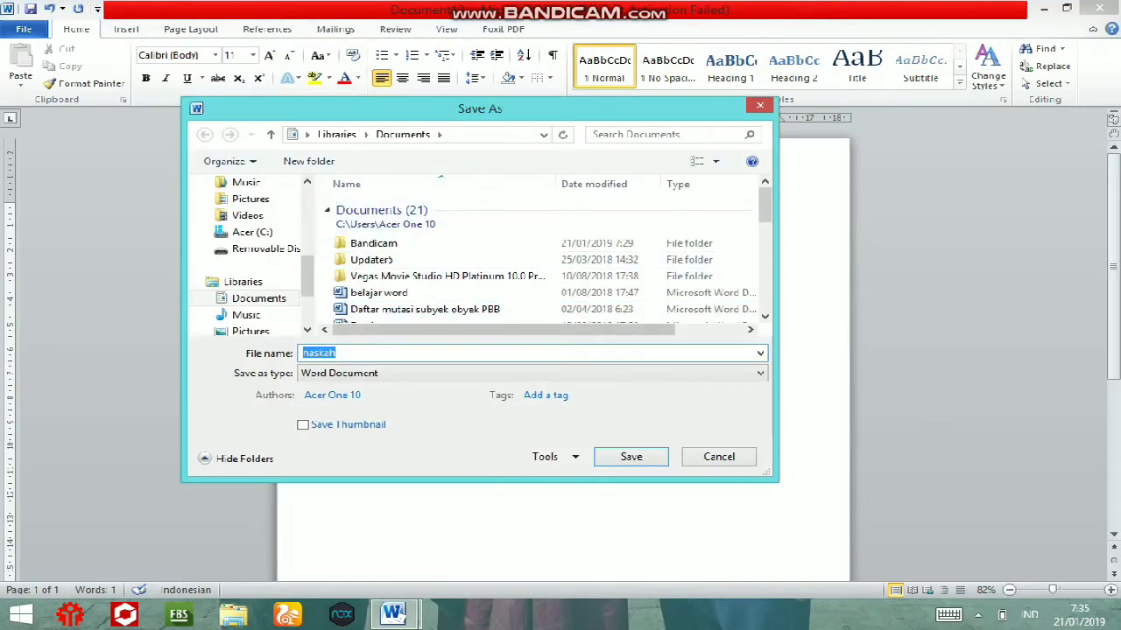
Save the document as 'latihan sedikit' in Documents and close it.
click(335, 353)
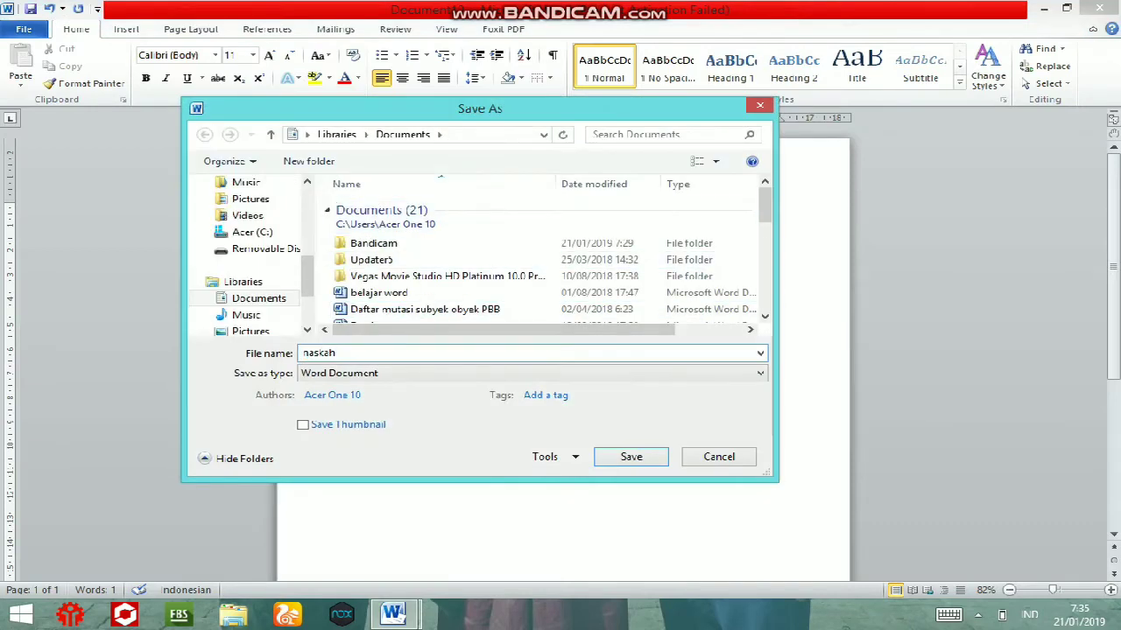
key(BackSpace)
key(BackSpace)
key(BackSpace)
key(BackSpace)
key(BackSpace)
text(la)
text(tihan secikit)
key(Return)
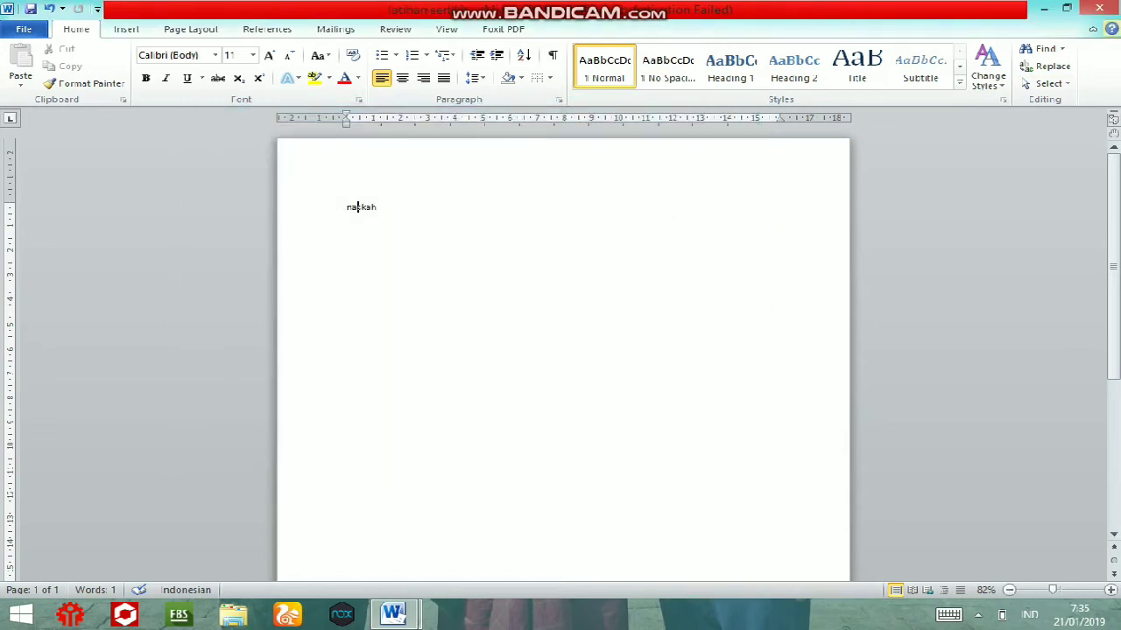
click(1099, 7)
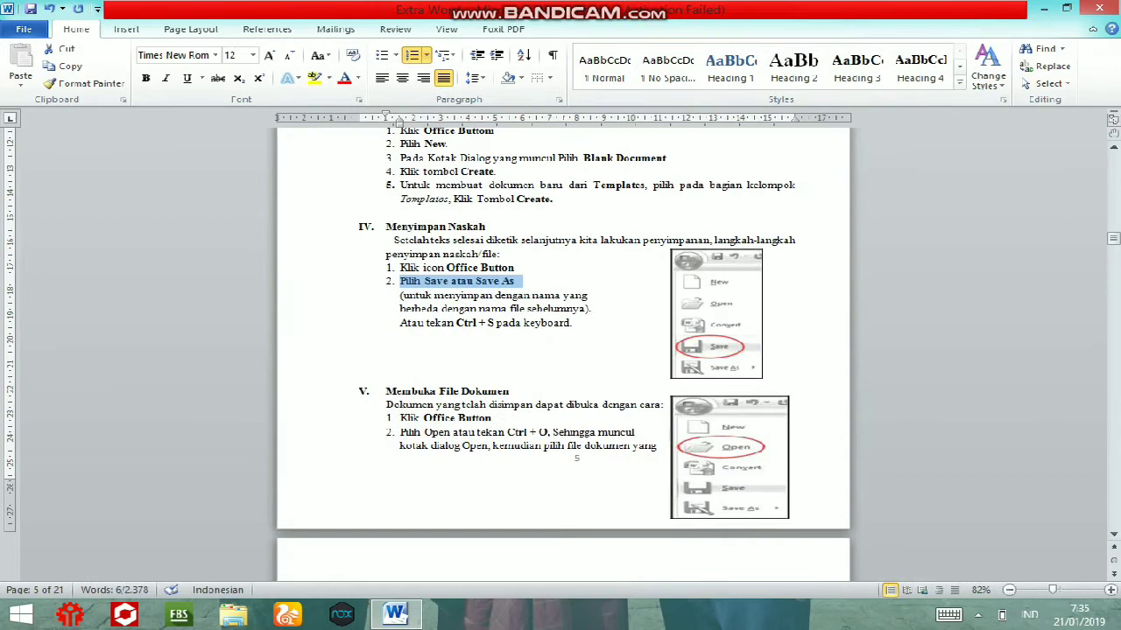
Read the guidebook's section on opening a saved document.
click(400, 376)
scroll(400, 377, down, 2)
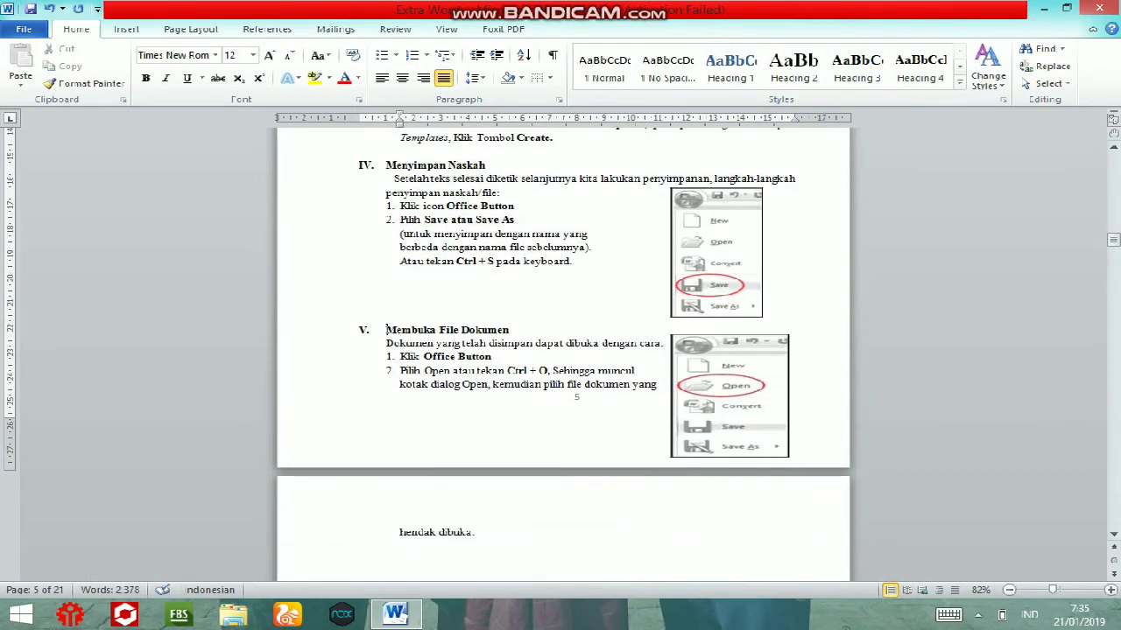
drag(386, 330, 565, 385)
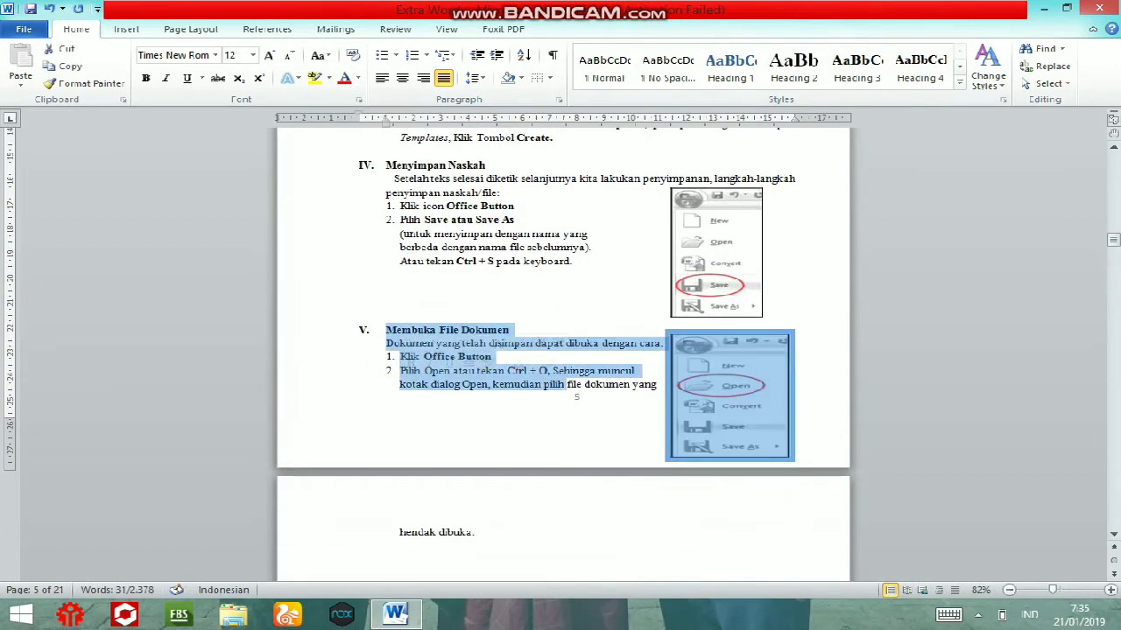
click(400, 302)
scroll(561, 351, down, 1)
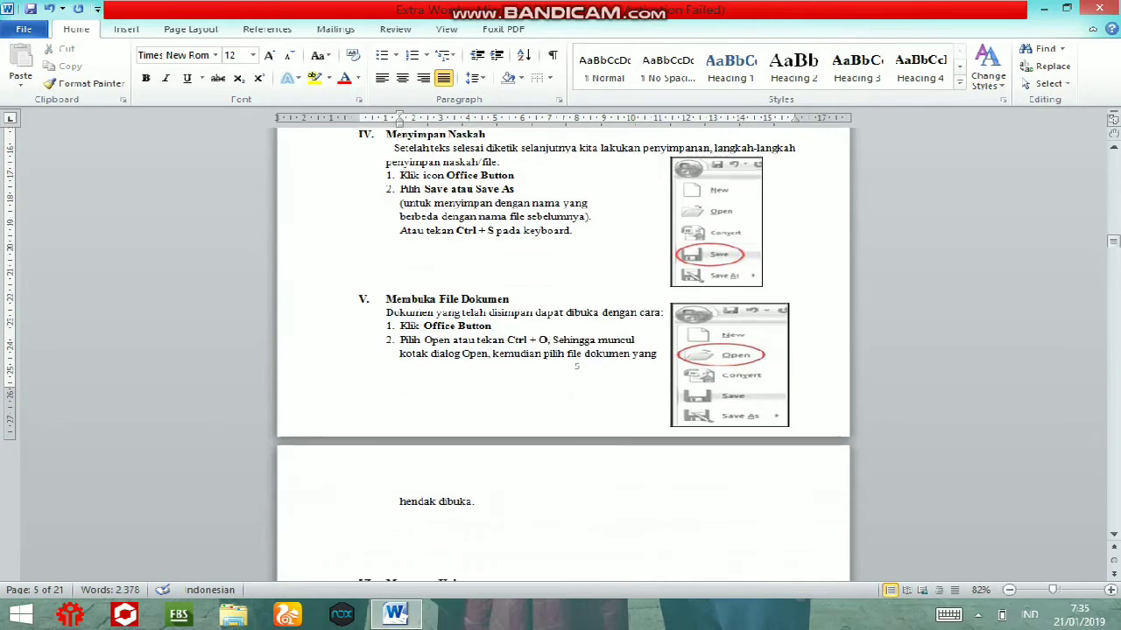
scroll(560, 351, down, 2)
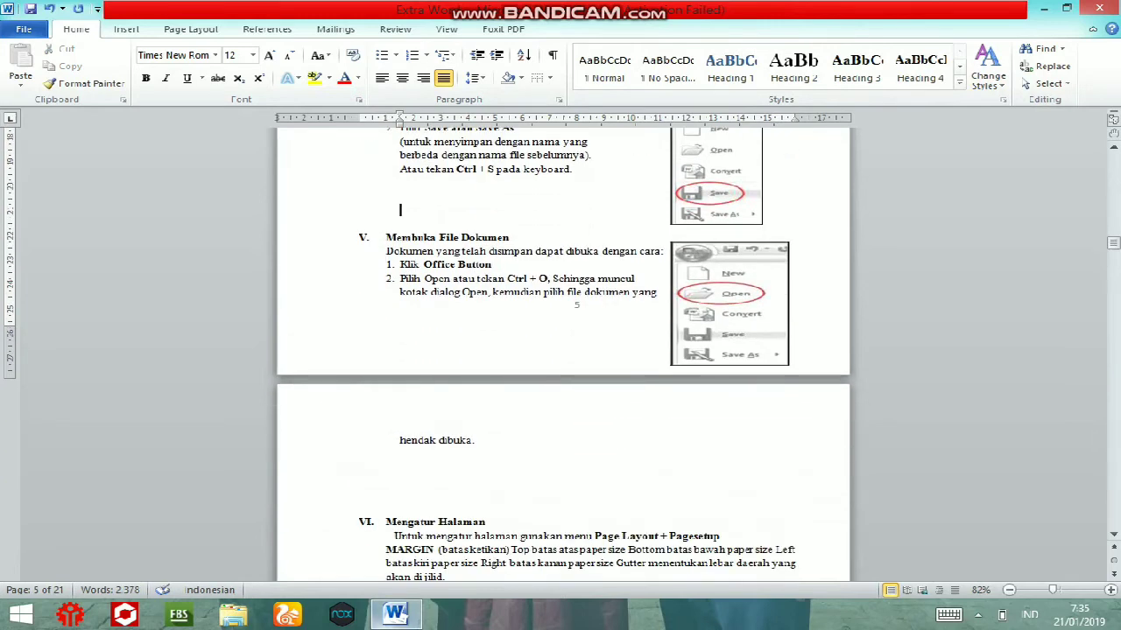
Reopen 'latihan sedikit' through File > Open, then switch back to the guidebook.
click(23, 29)
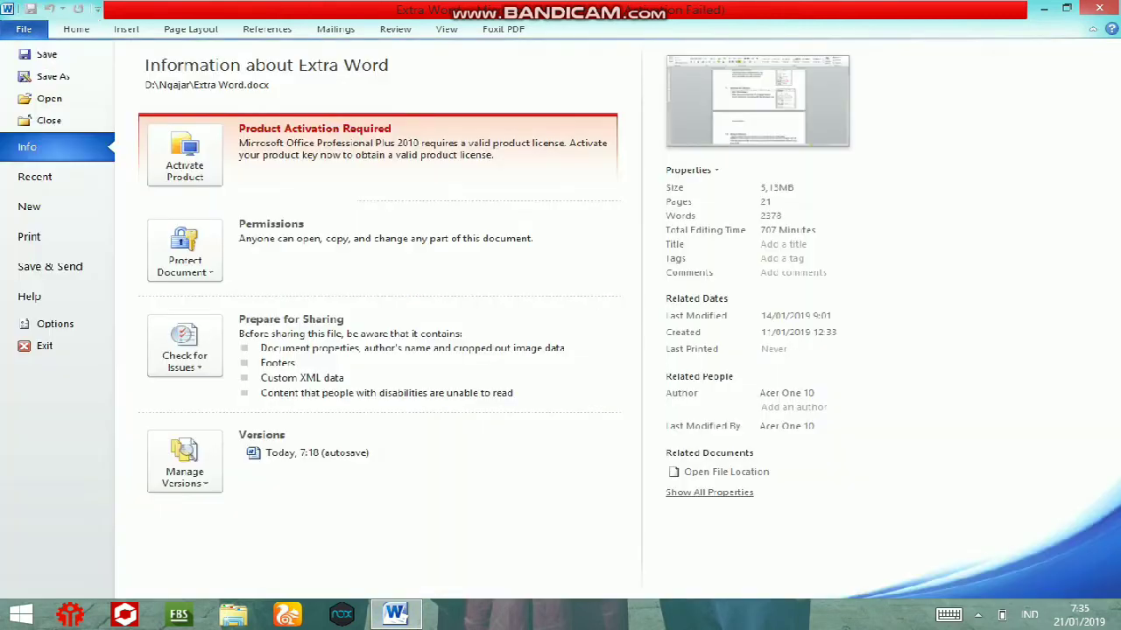
click(49, 98)
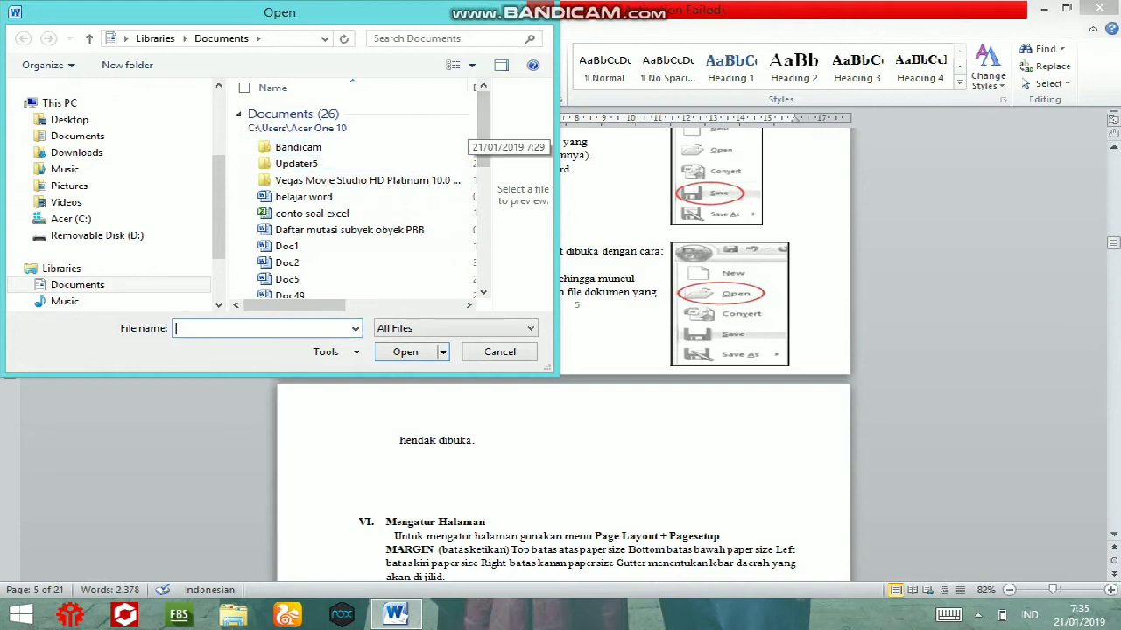
scroll(302, 144, down, 3)
scroll(302, 145, down, 1)
scroll(306, 201, down, 1)
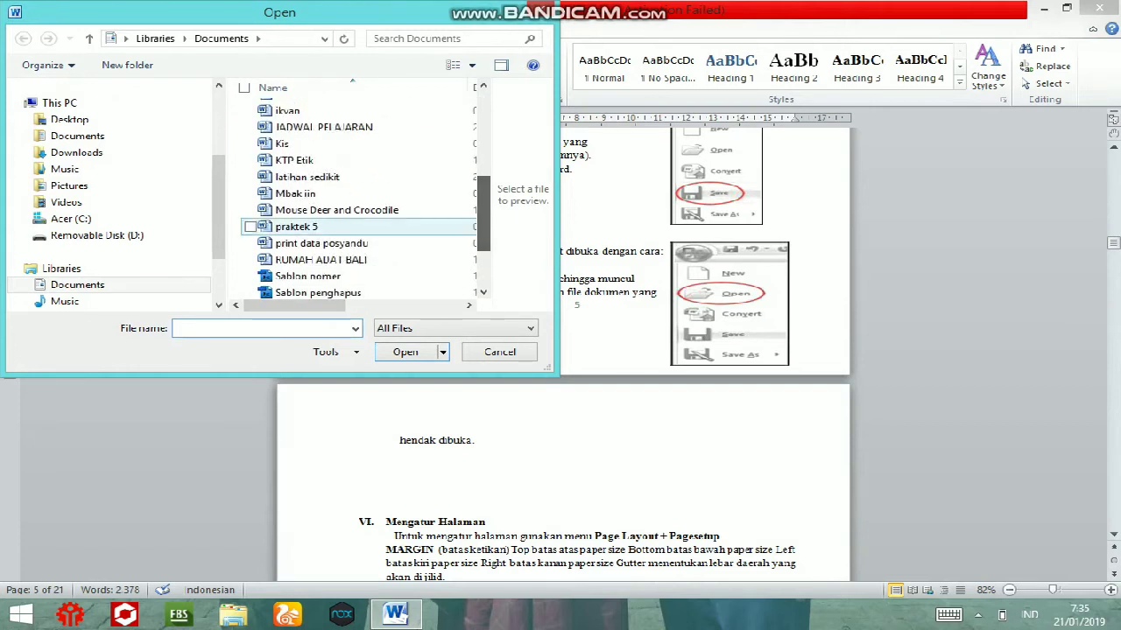
click(307, 177)
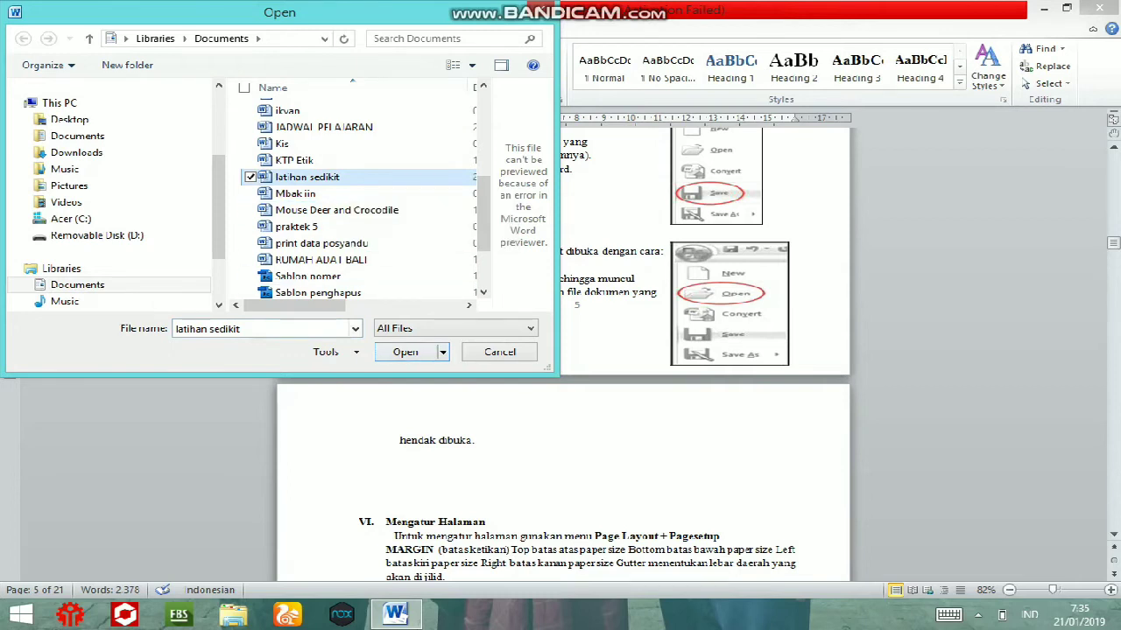
click(405, 352)
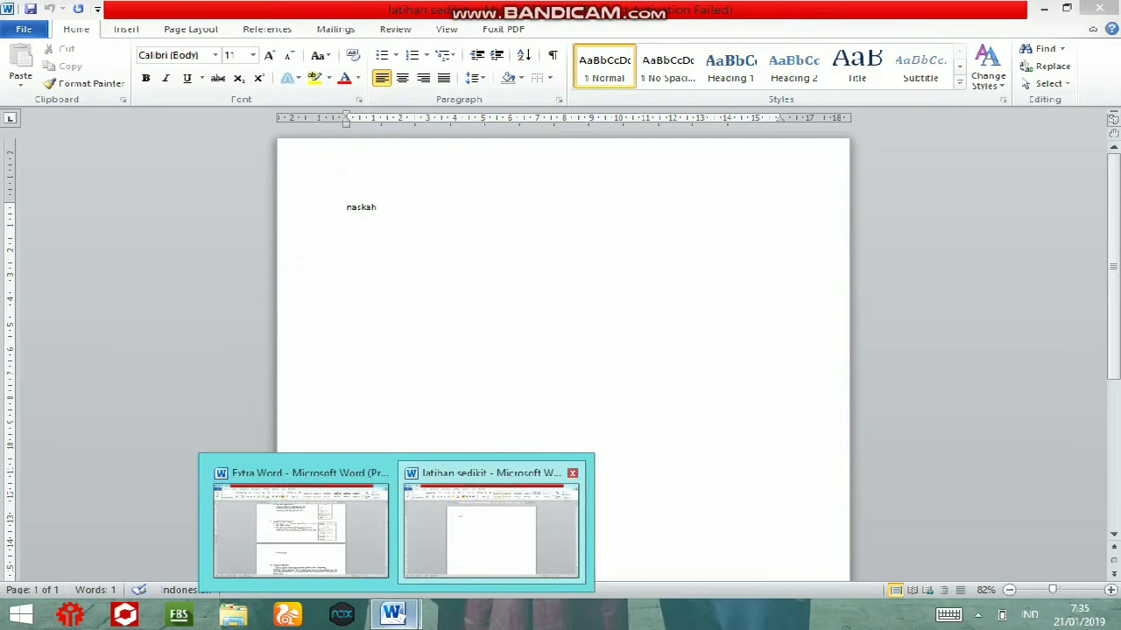
click(301, 517)
Scroll the guidebook to the page setup section, then return to 'latihan sedikit'.
scroll(561, 350, down, 3)
scroll(560, 350, down, 1)
scroll(561, 350, down, 1)
scroll(561, 350, down, 1)
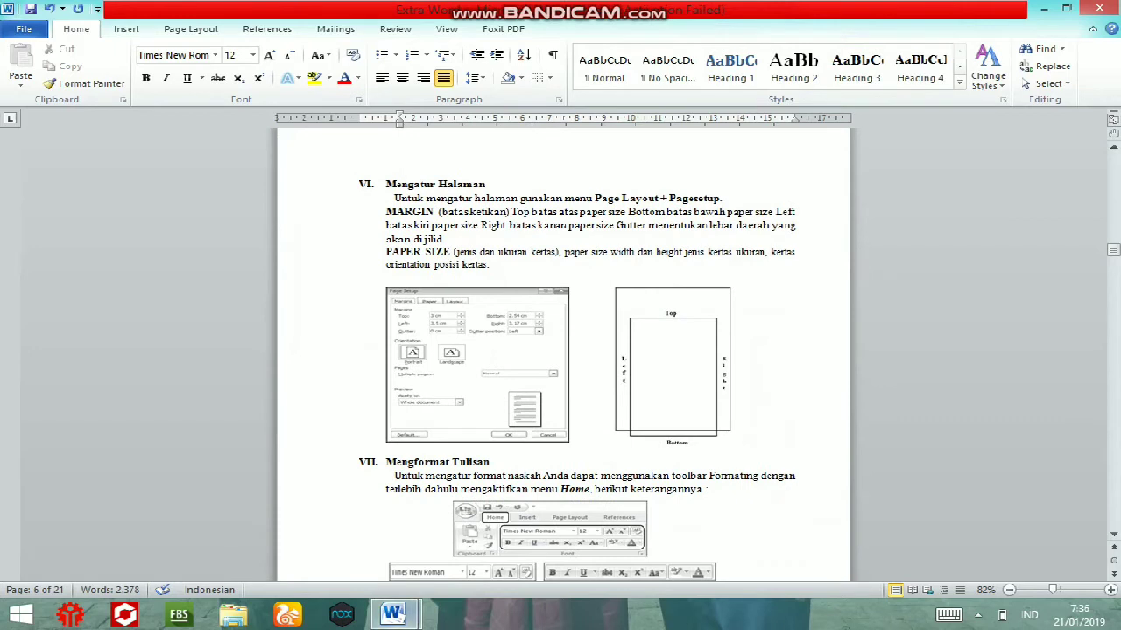
click(490, 525)
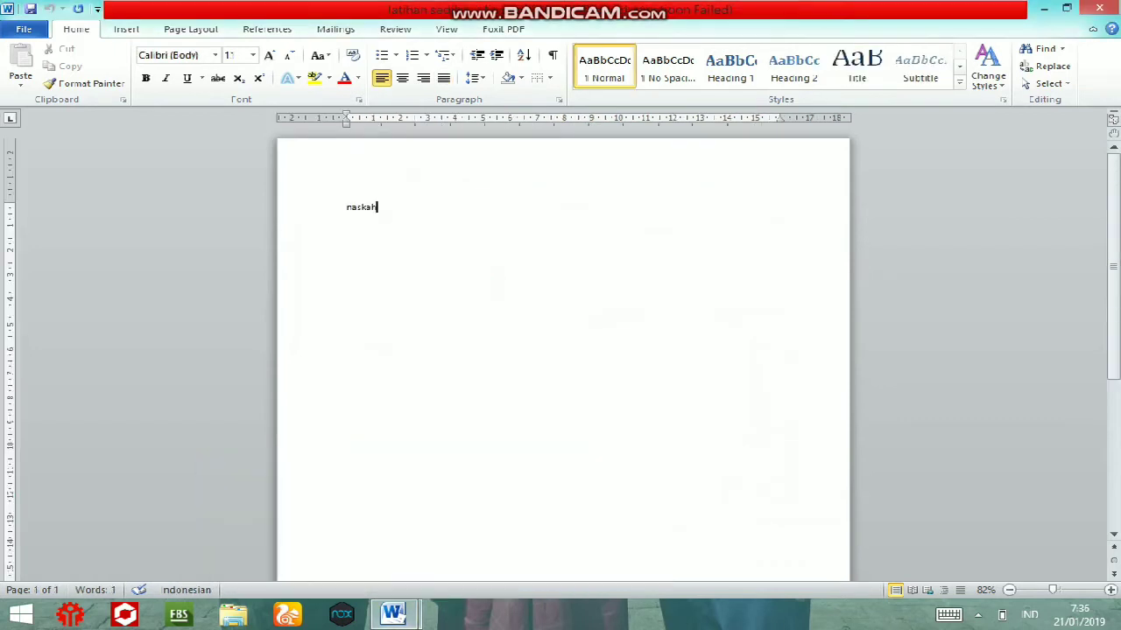
scroll(985, 57, down, 2)
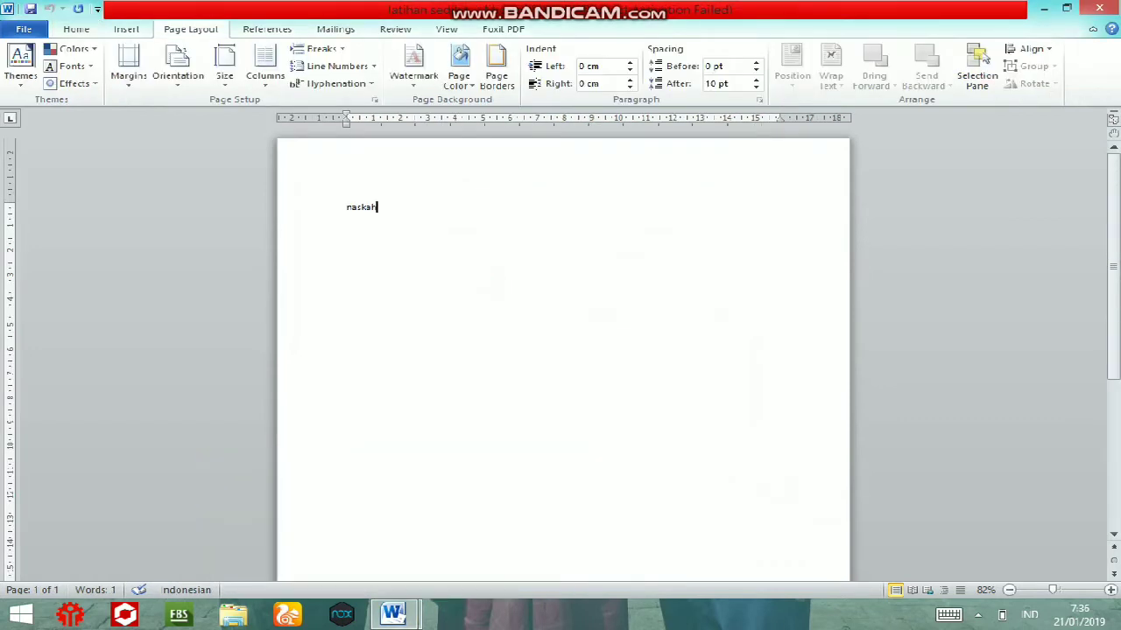
Set the top, left, bottom and right margins to 2 cm via Custom Margins.
click(129, 63)
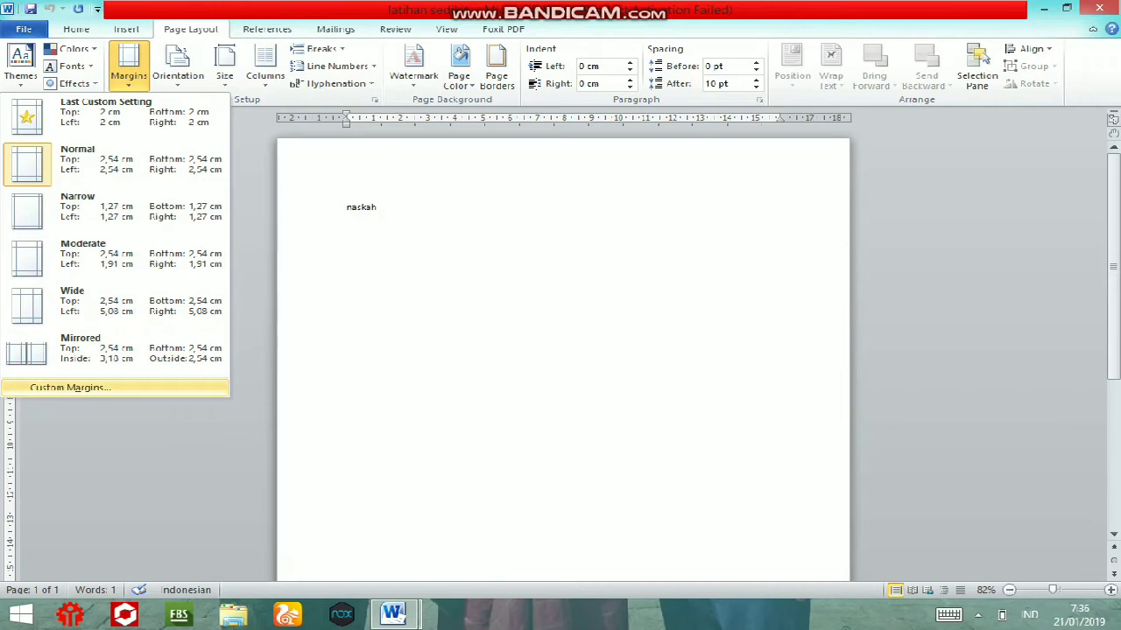
click(70, 387)
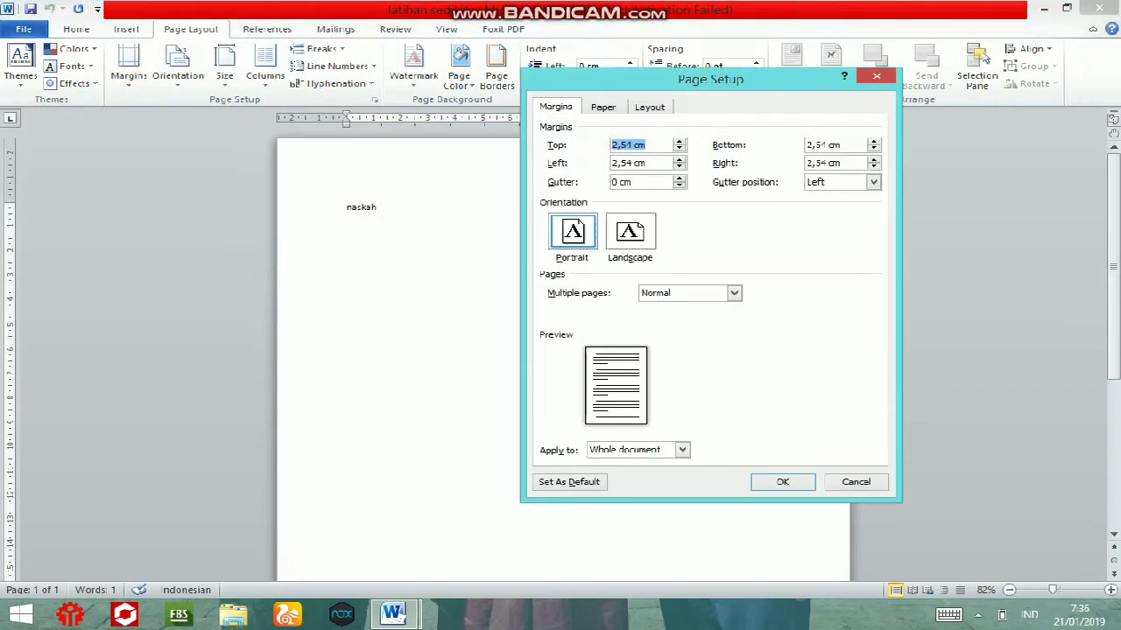
key(Down)
key(Down)
key(Down)
key(Down)
key(Tab)
key(Down)
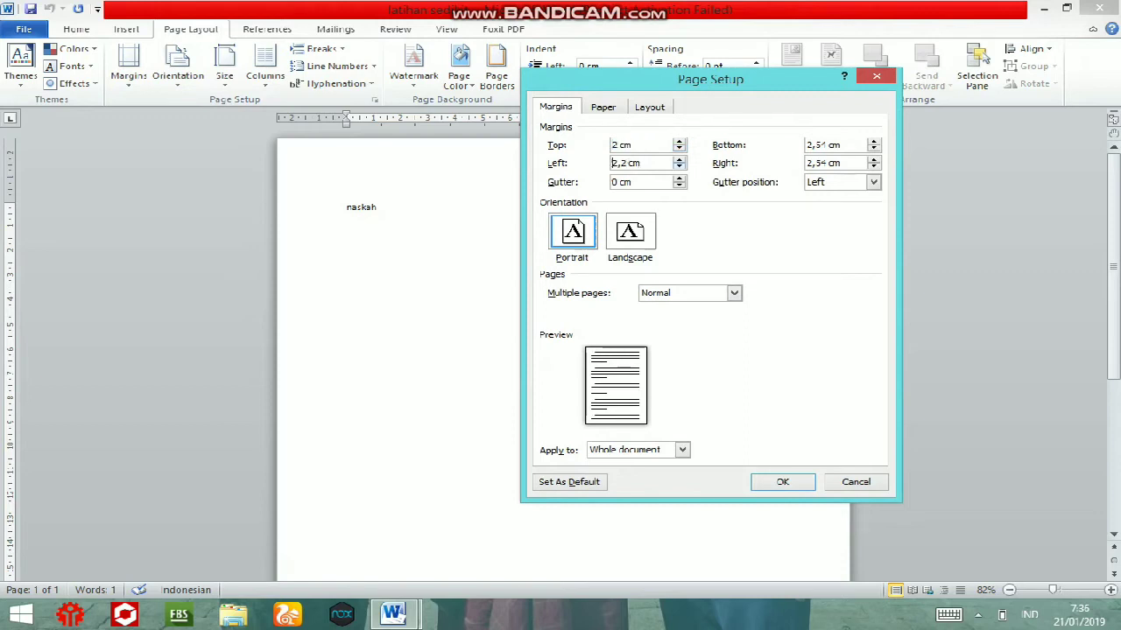
key(Down)
key(Tab)
key(Down)
key(Down)
key(Down)
key(Tab)
key(Down)
key(Down)
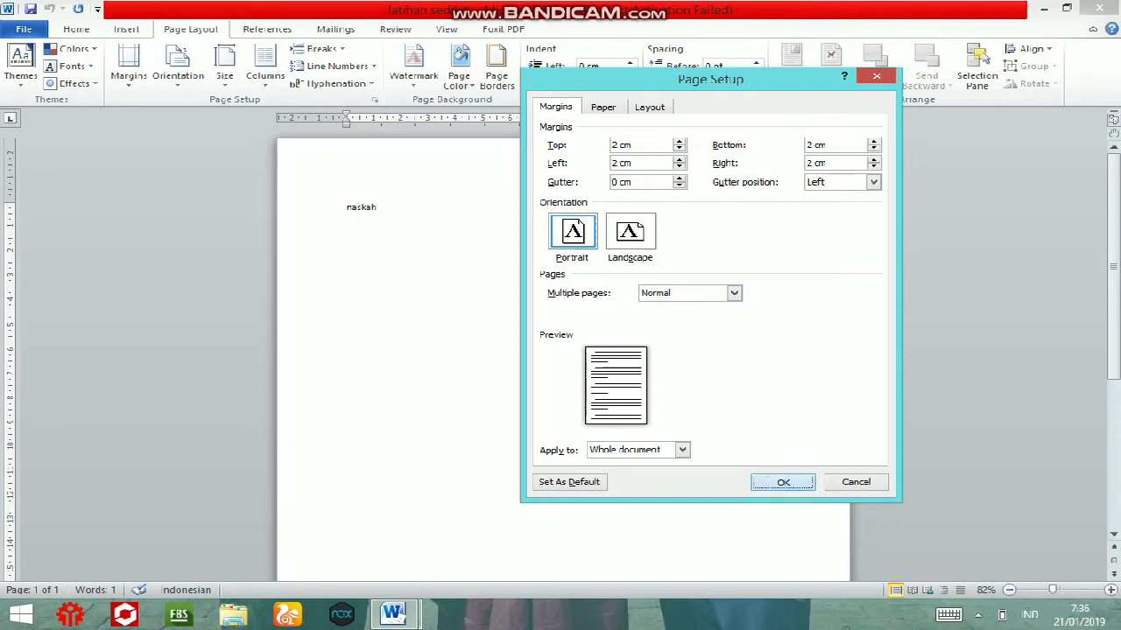
key(Return)
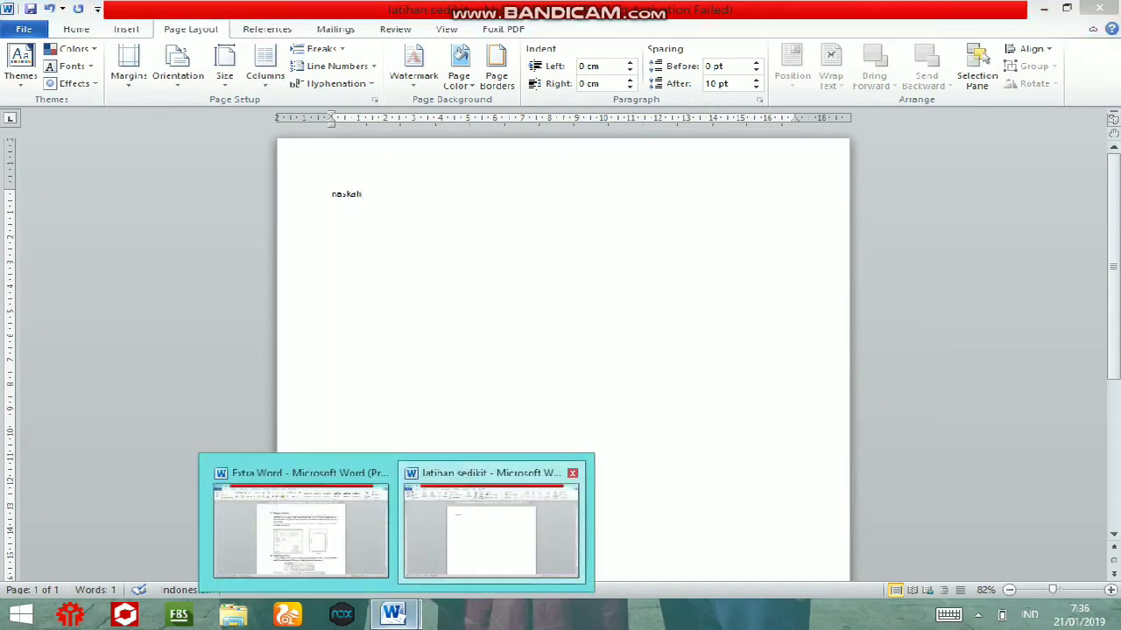
Check section VII of the Extra Word reference, then select the word 'naskah' in latihan sedikit.
click(300, 534)
scroll(563, 350, down, 1)
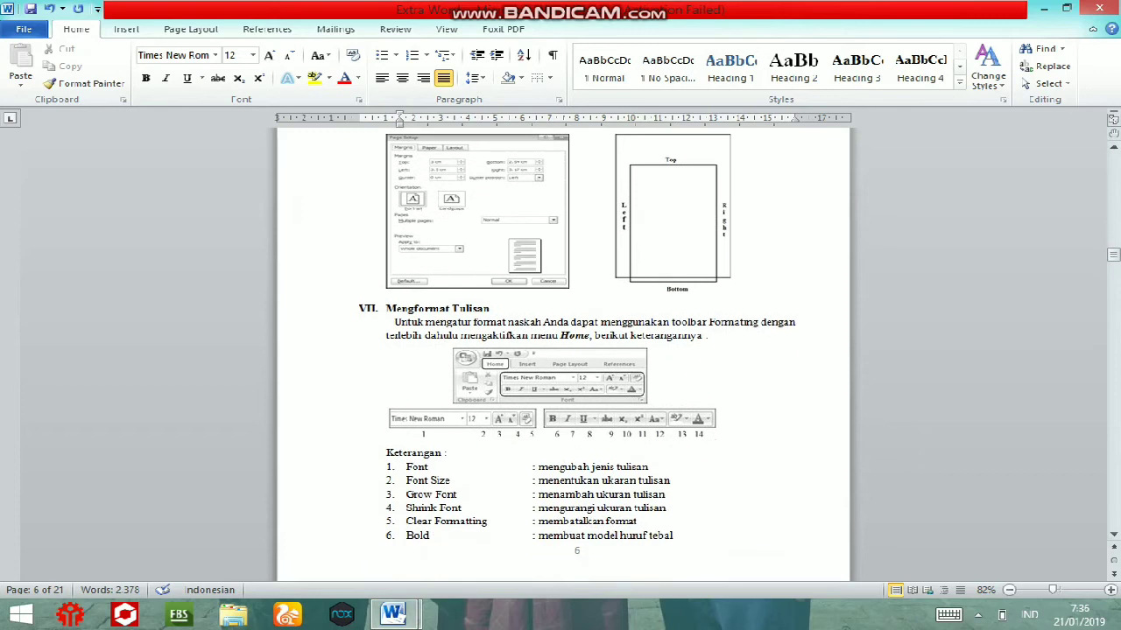
scroll(563, 350, down, 2)
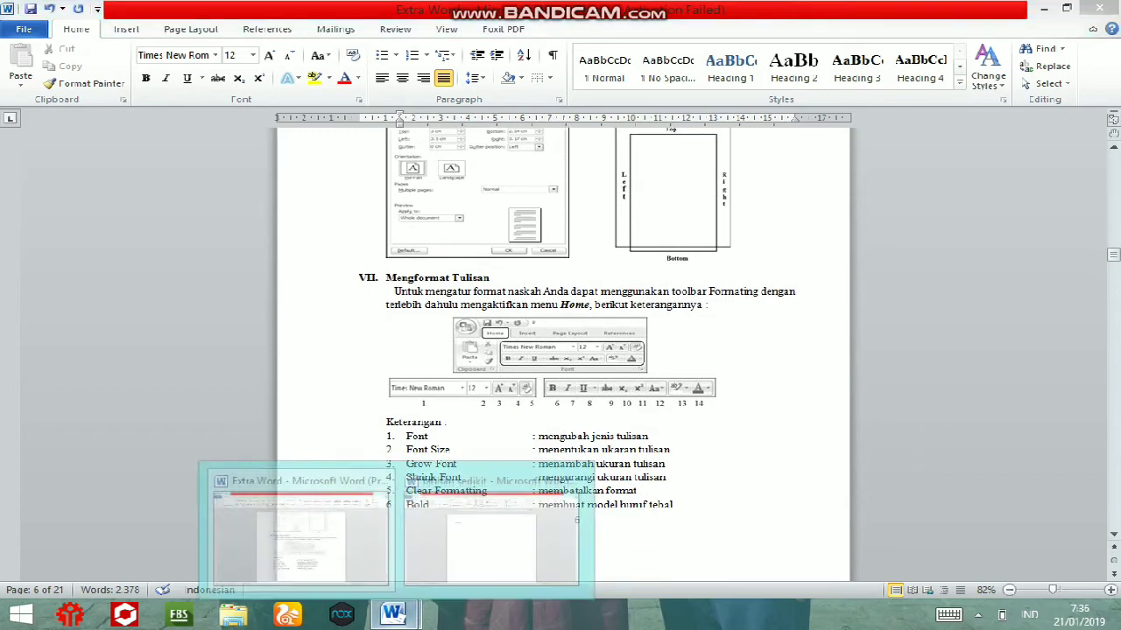
click(494, 534)
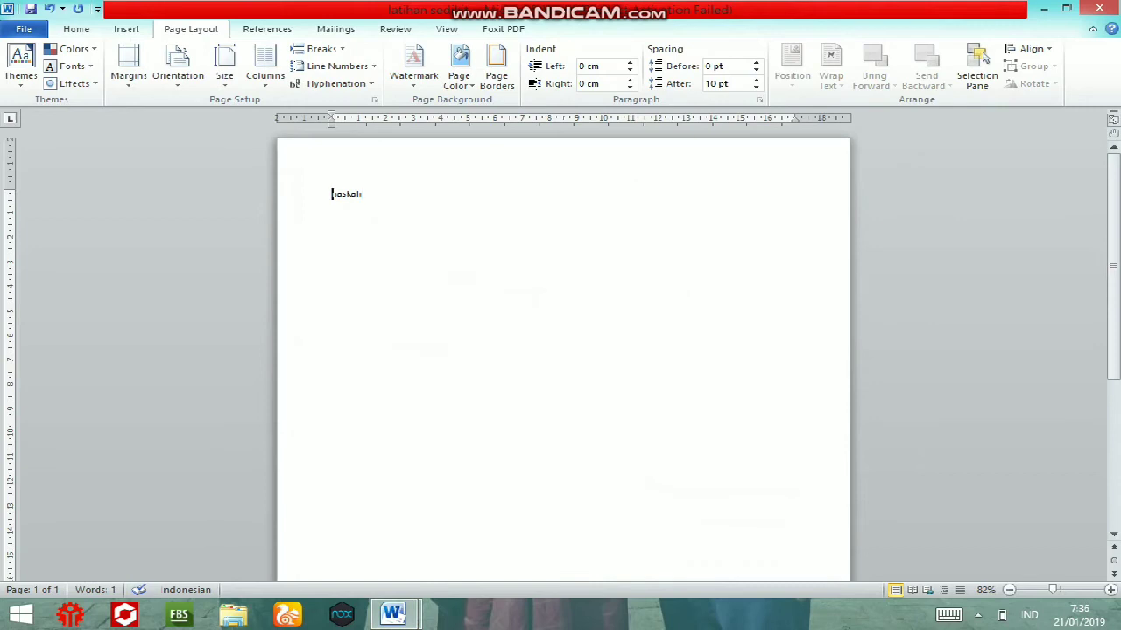
double_click(346, 193)
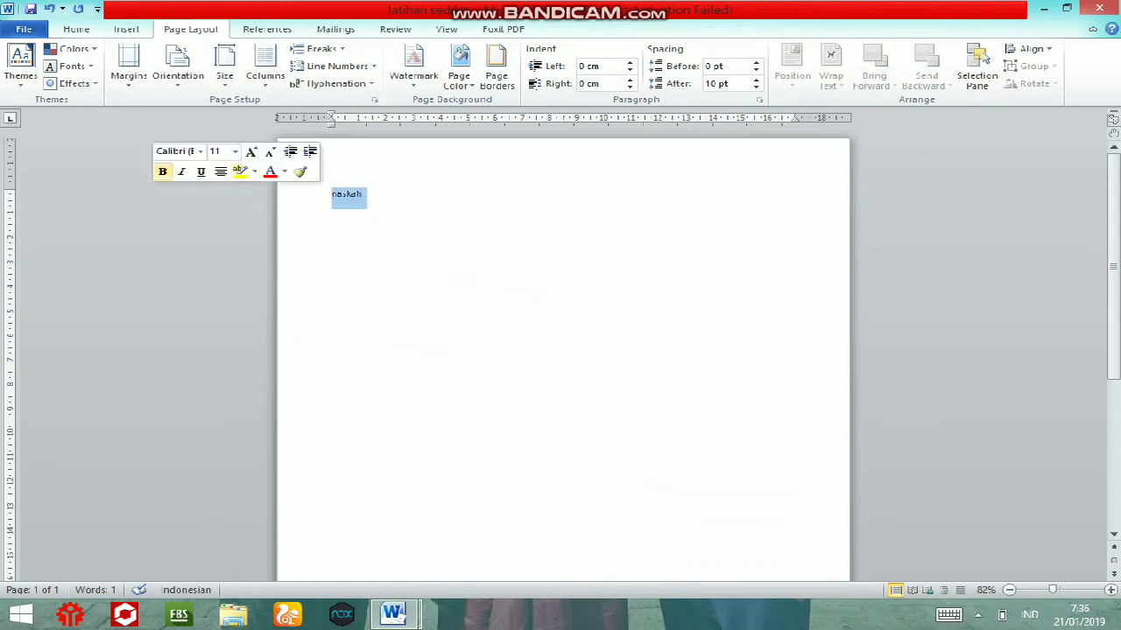
click(76, 29)
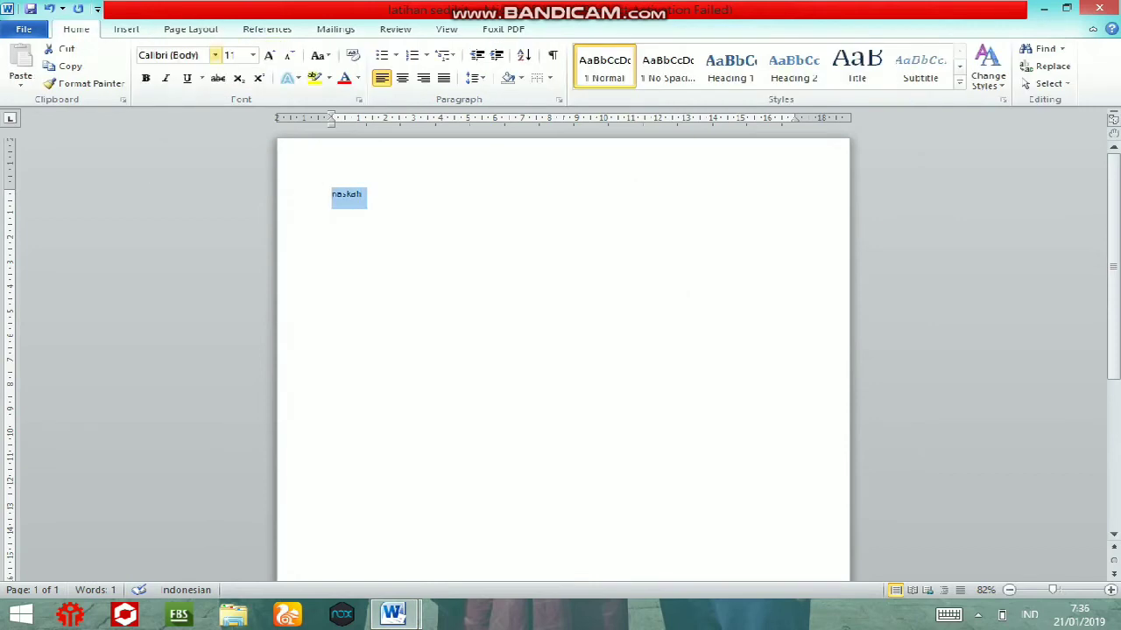
Give the selected word 'naskah' the Aharoni font and a size of 28 pt.
click(214, 54)
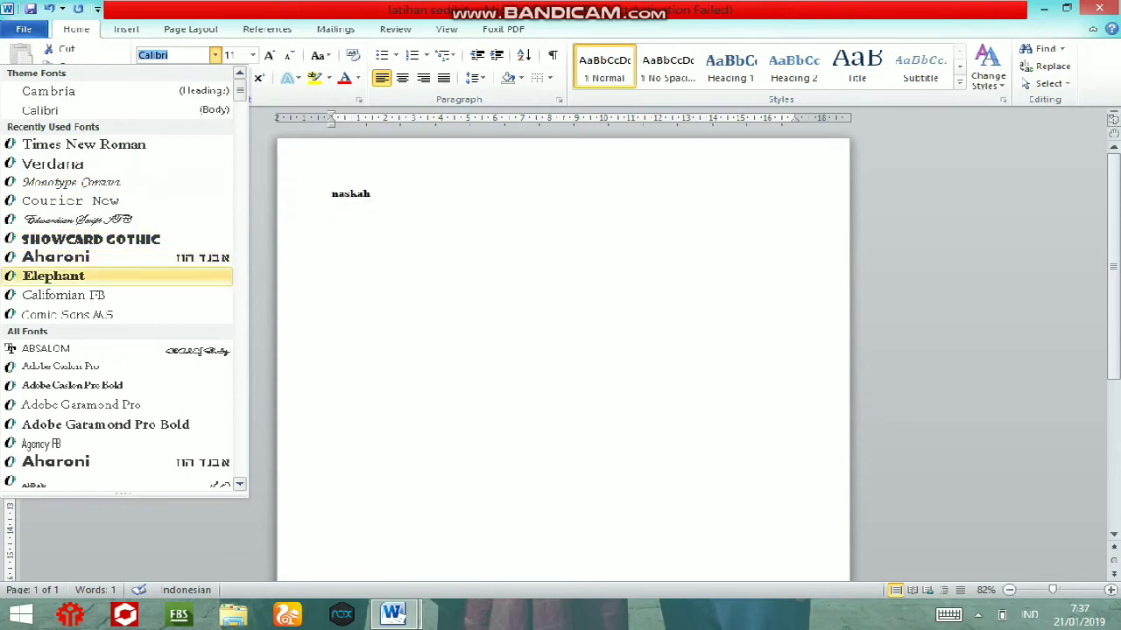
click(55, 256)
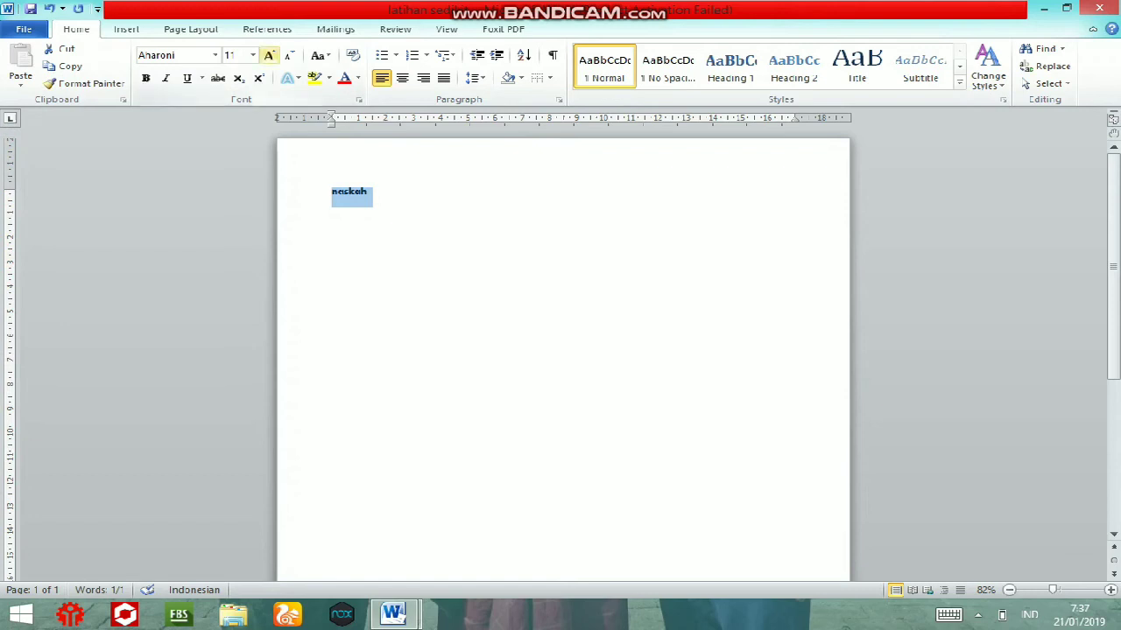
click(253, 55)
key(Down)
key(Down)
key(Down)
key(Down)
key(Down)
key(Down)
key(Down)
key(Down)
key(Down)
key(Down)
key(Down)
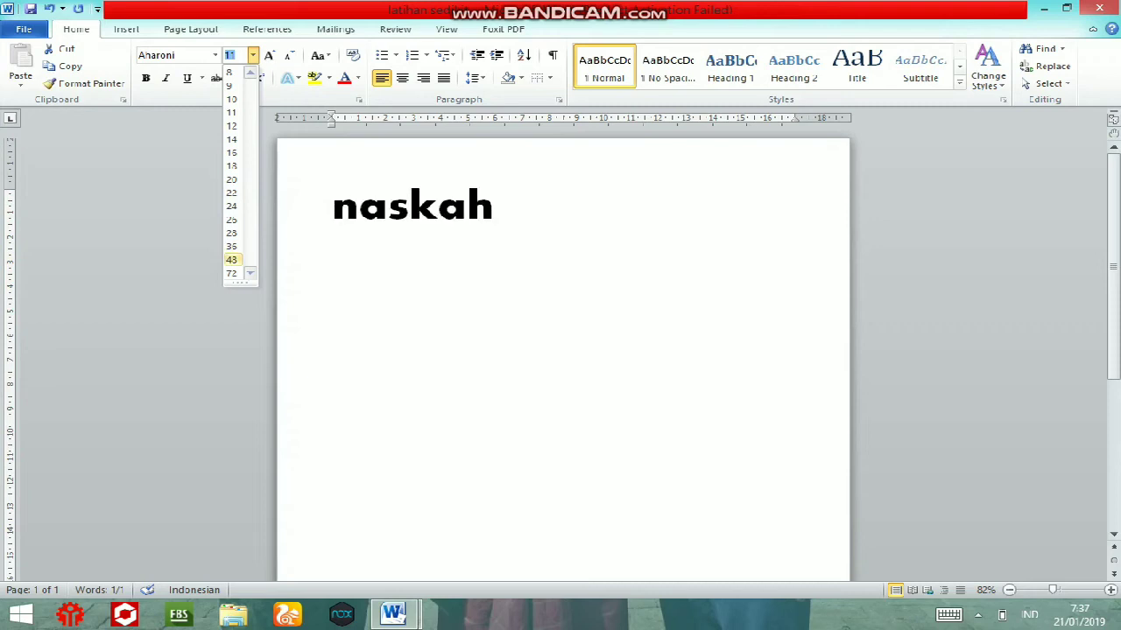
key(Up)
key(Up)
key(Up)
key(Up)
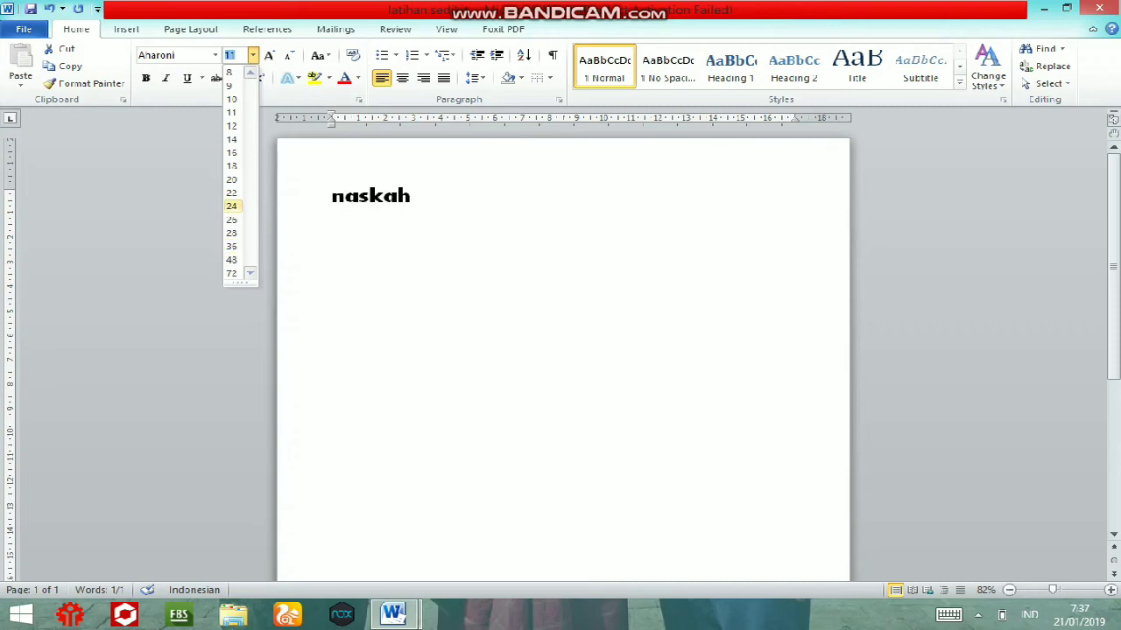
key(Down)
key(Down)
key(Return)
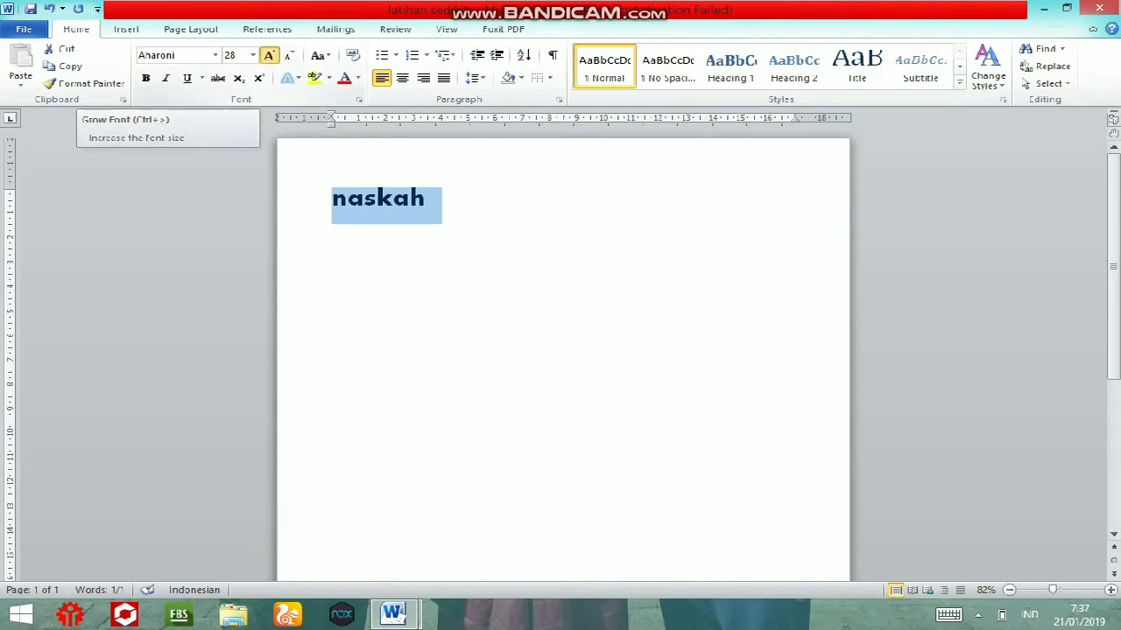
Grow 'naskah' with Grow Font, then shrink it back to 36 pt.
click(269, 55)
click(269, 54)
click(269, 55)
click(289, 54)
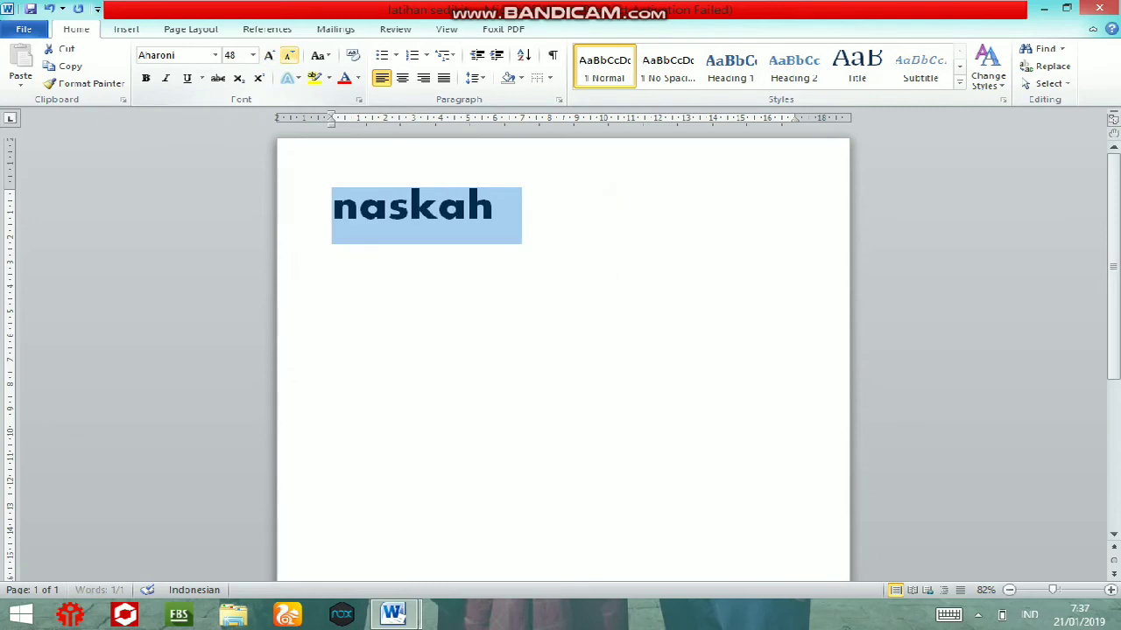
click(288, 55)
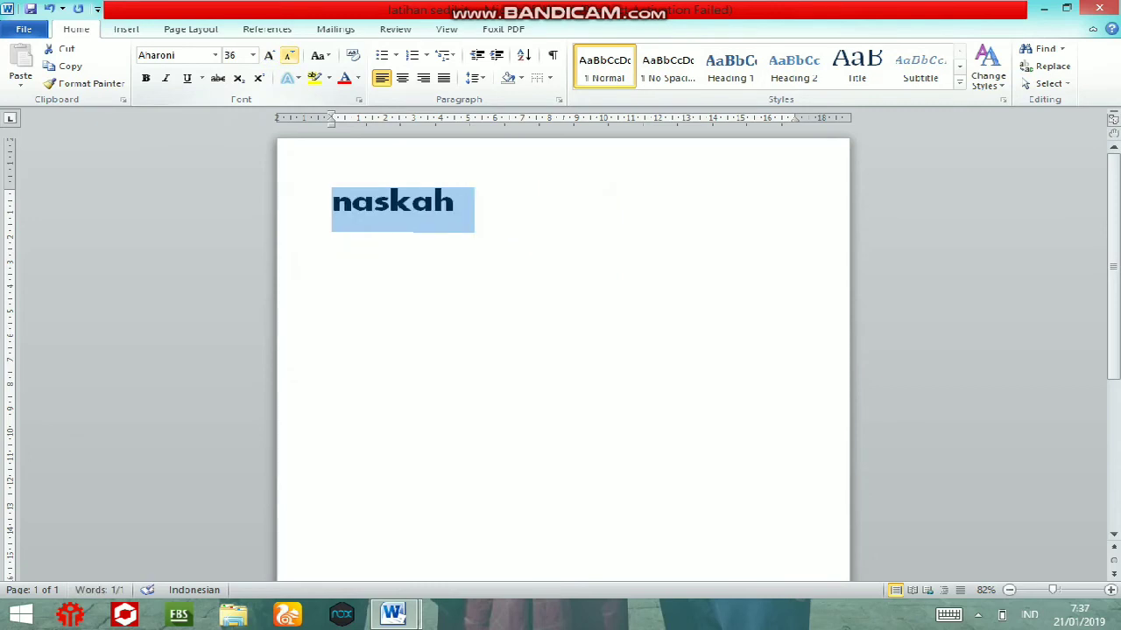
Apply bold, italic and underline to 'naskah', then remove all three again.
click(146, 78)
click(165, 78)
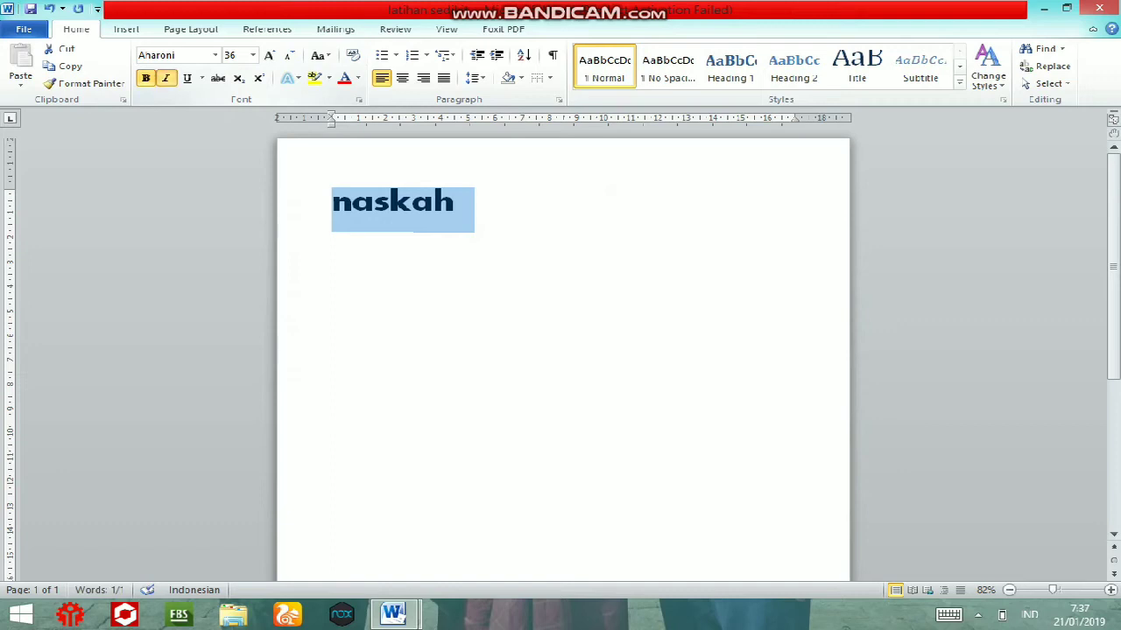
click(186, 78)
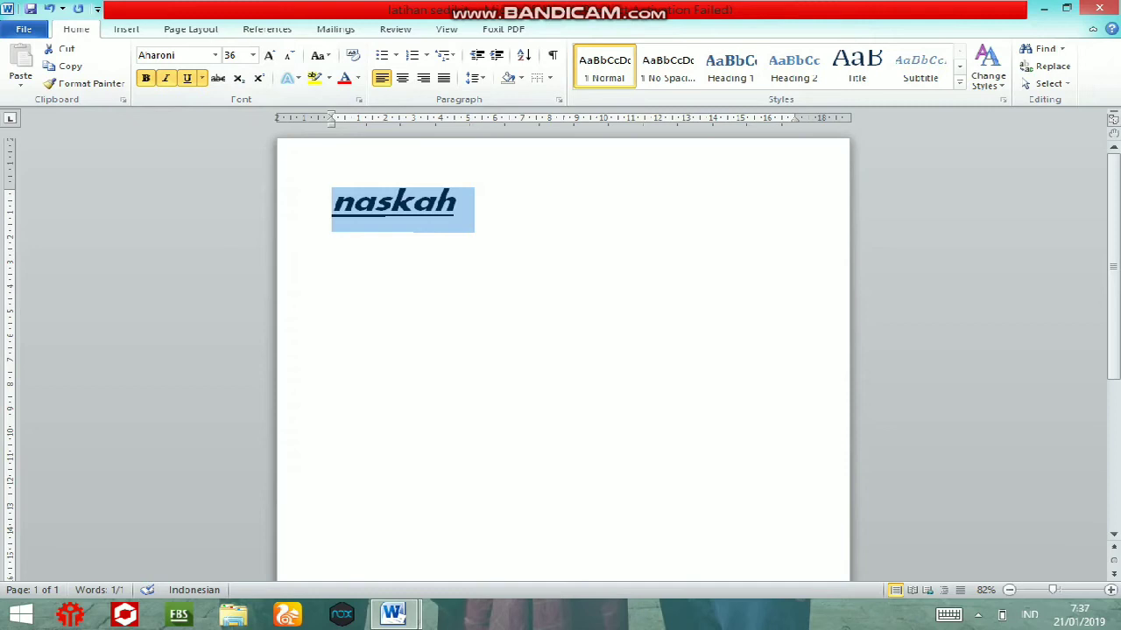
click(186, 78)
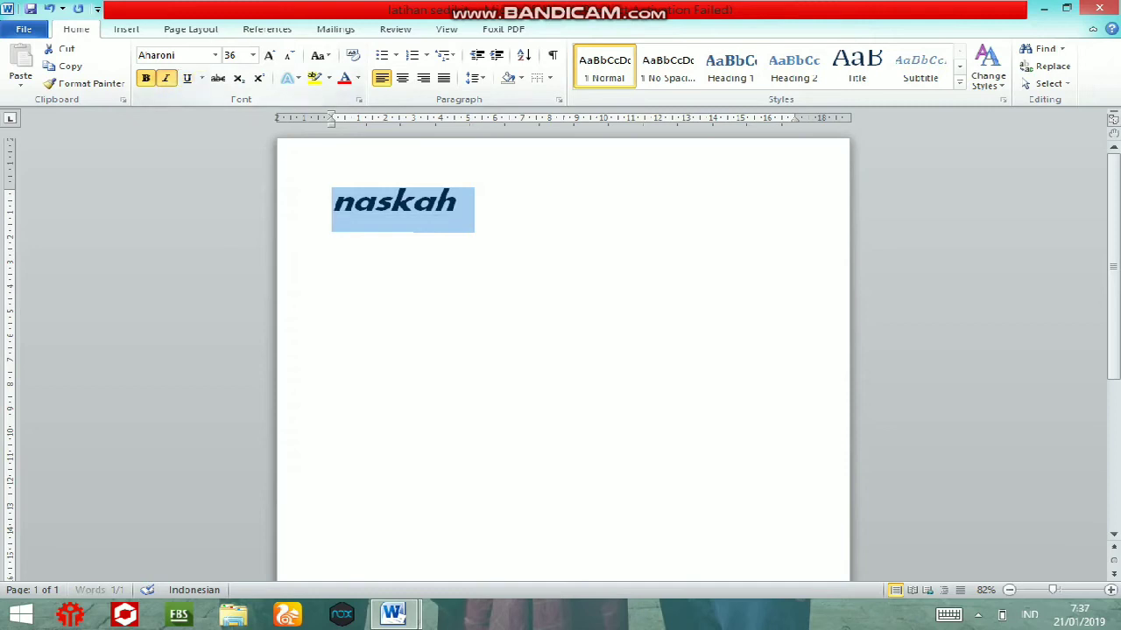
click(165, 78)
key(ctrl+b)
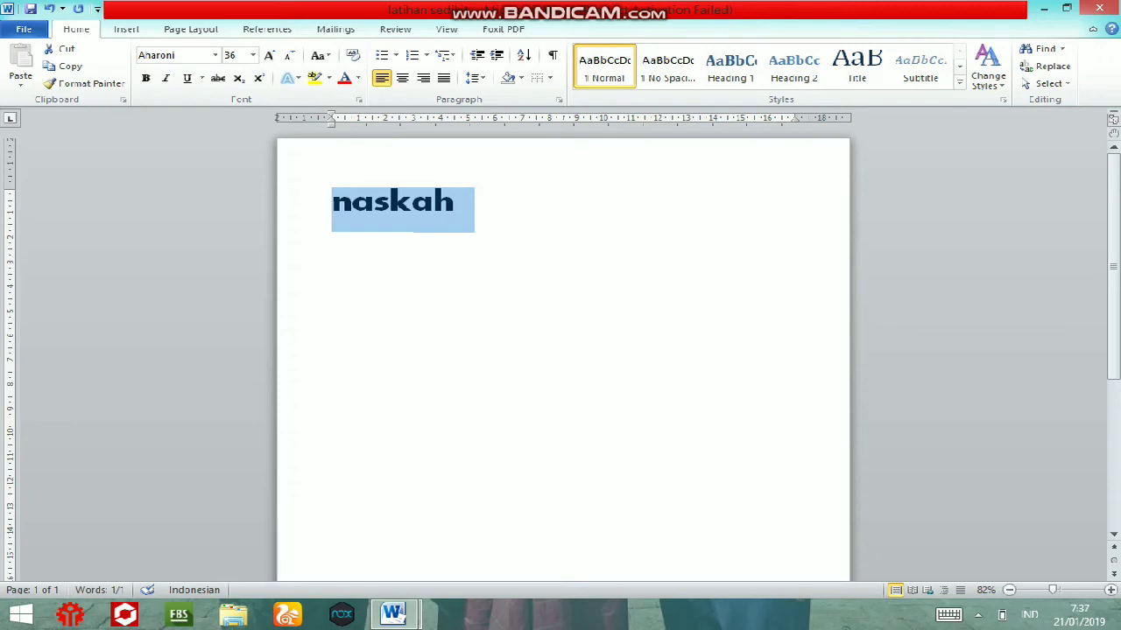
click(334, 201)
drag(454, 210, 351, 210)
click(297, 203)
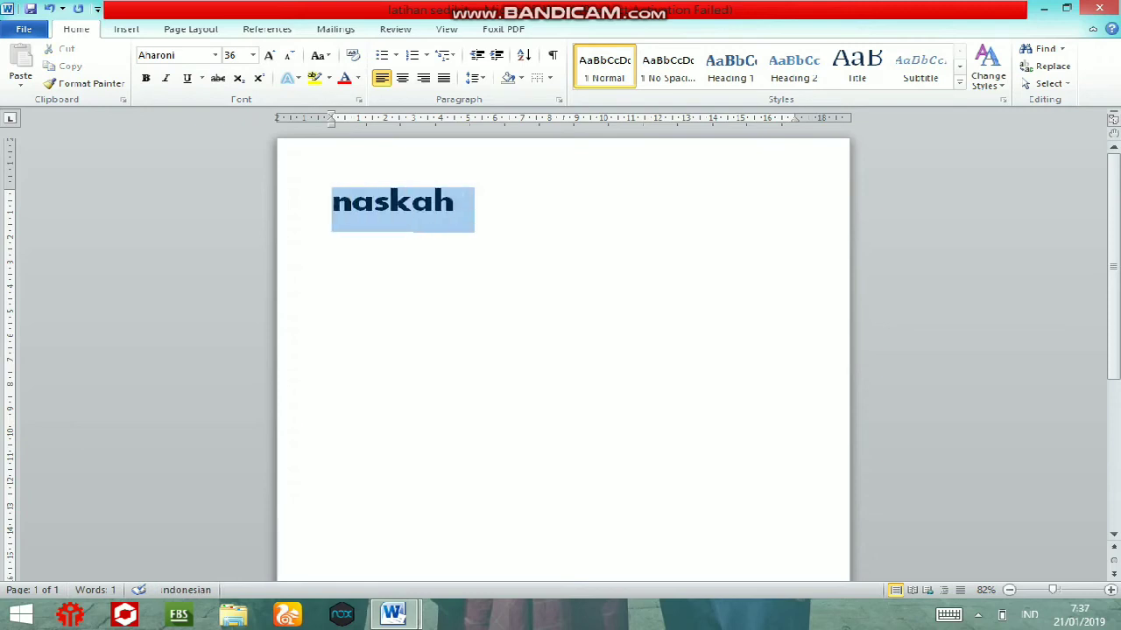
click(402, 78)
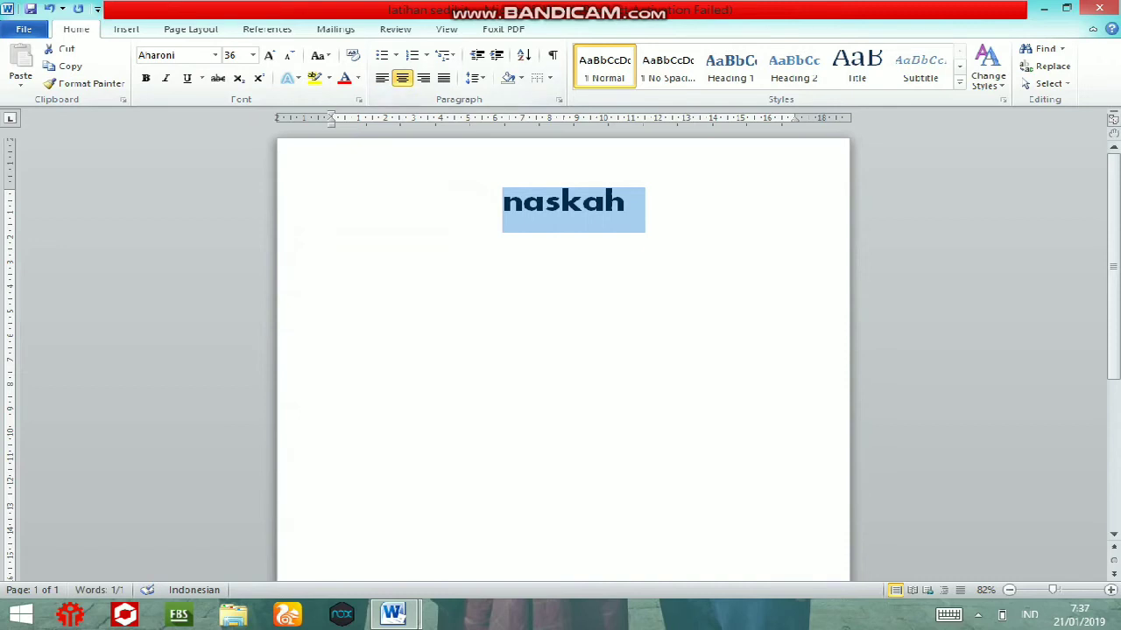
click(423, 78)
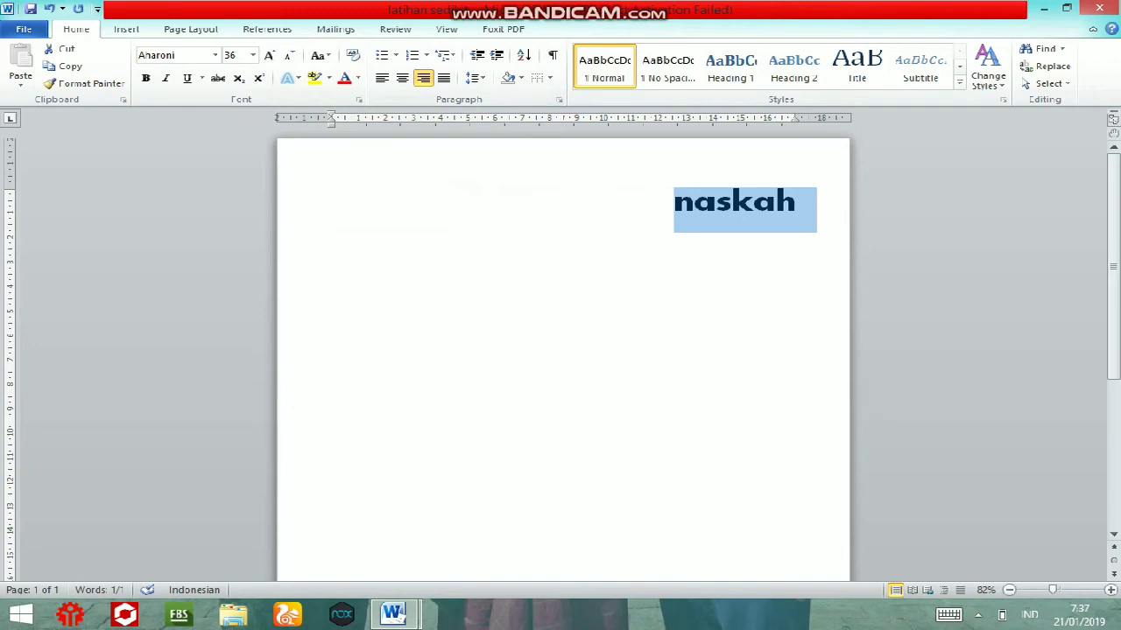
click(444, 77)
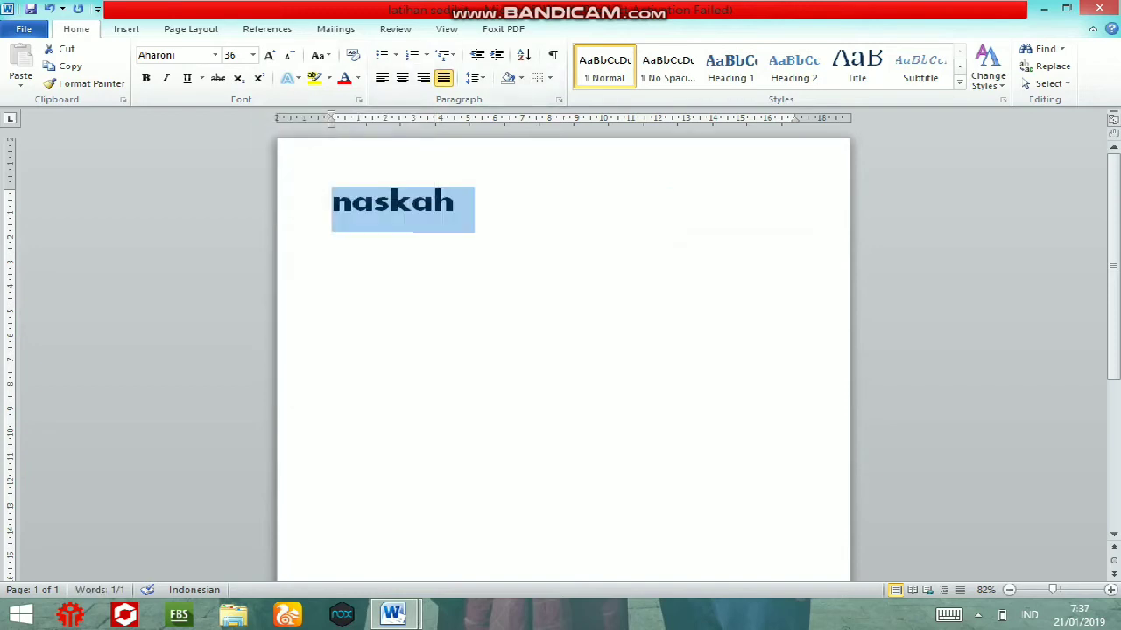
click(382, 77)
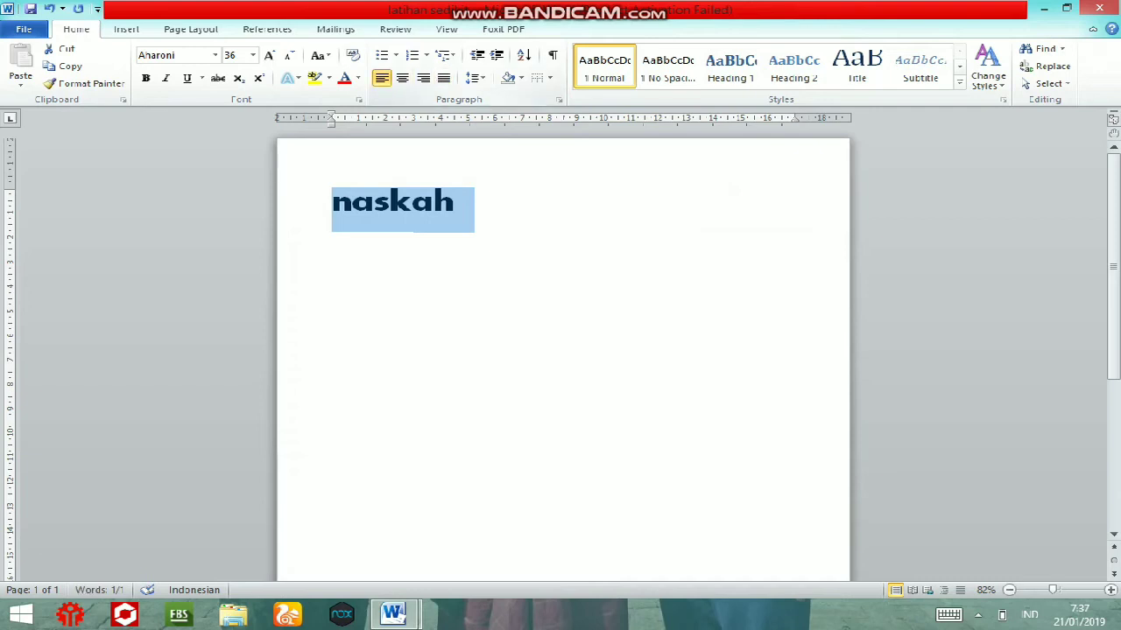
click(455, 203)
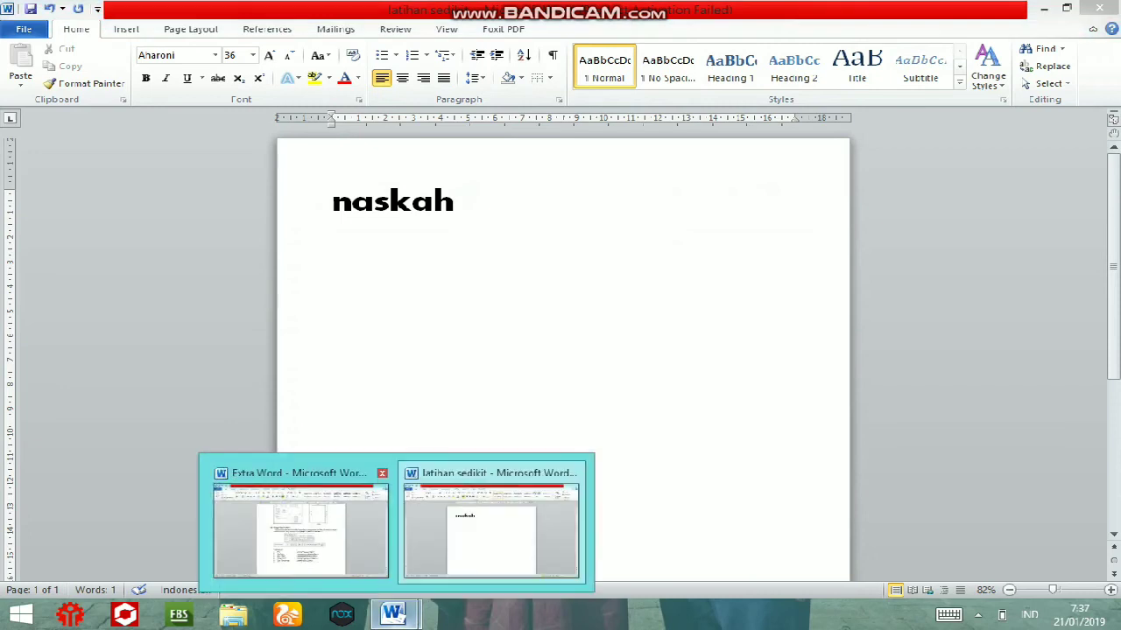
Scroll down to the story in the Extra Word reference document.
click(298, 521)
scroll(563, 350, down, 3)
scroll(563, 350, down, 2)
scroll(563, 350, down, 1)
scroll(563, 350, down, 2)
scroll(563, 350, down, 2)
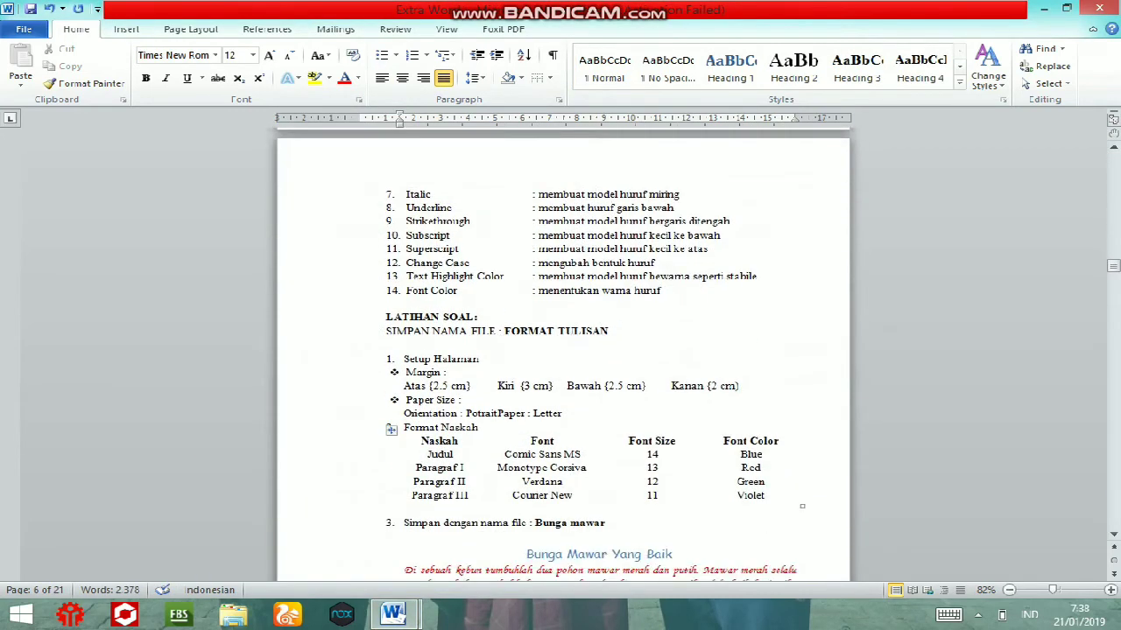
scroll(563, 351, down, 2)
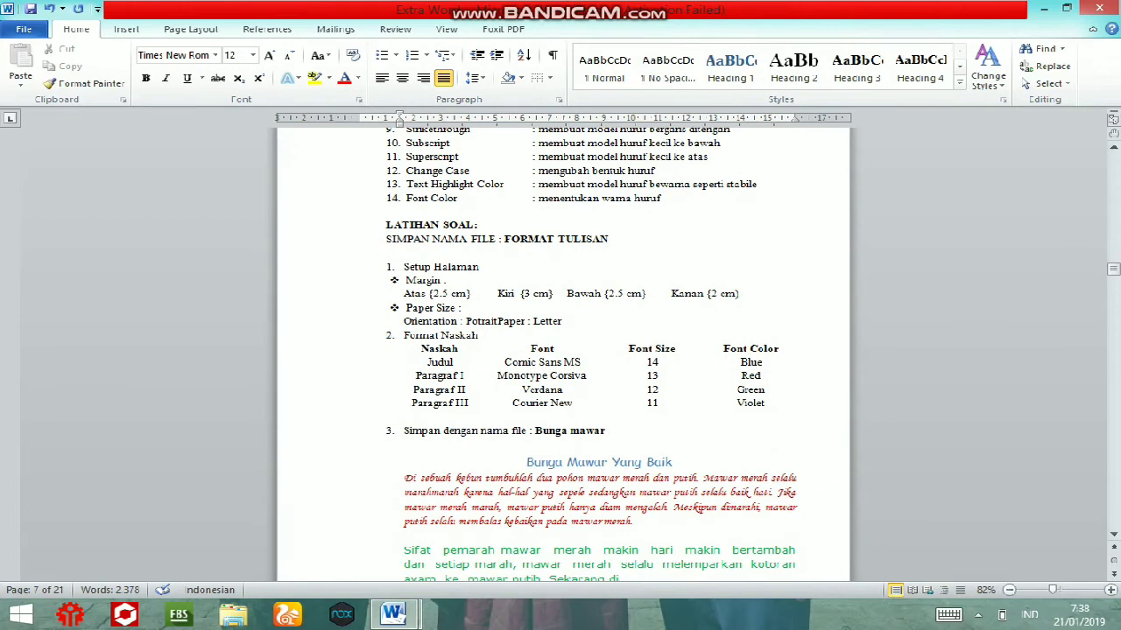
scroll(563, 350, down, 1)
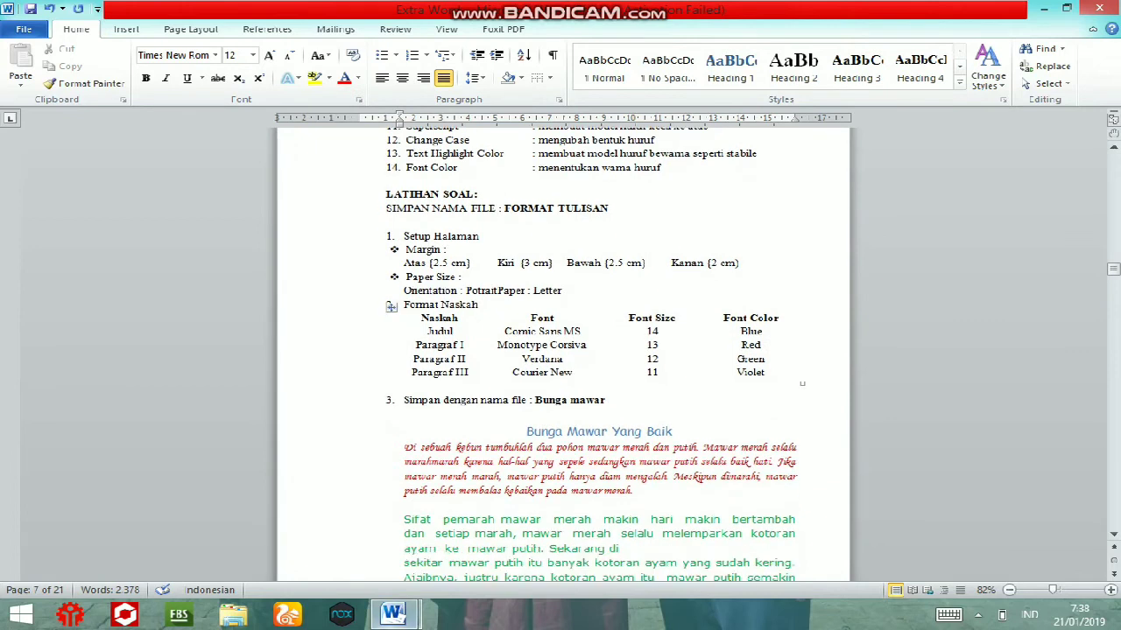
Back in latihan sedikit, backspace over the end of 'naskah'.
click(492, 525)
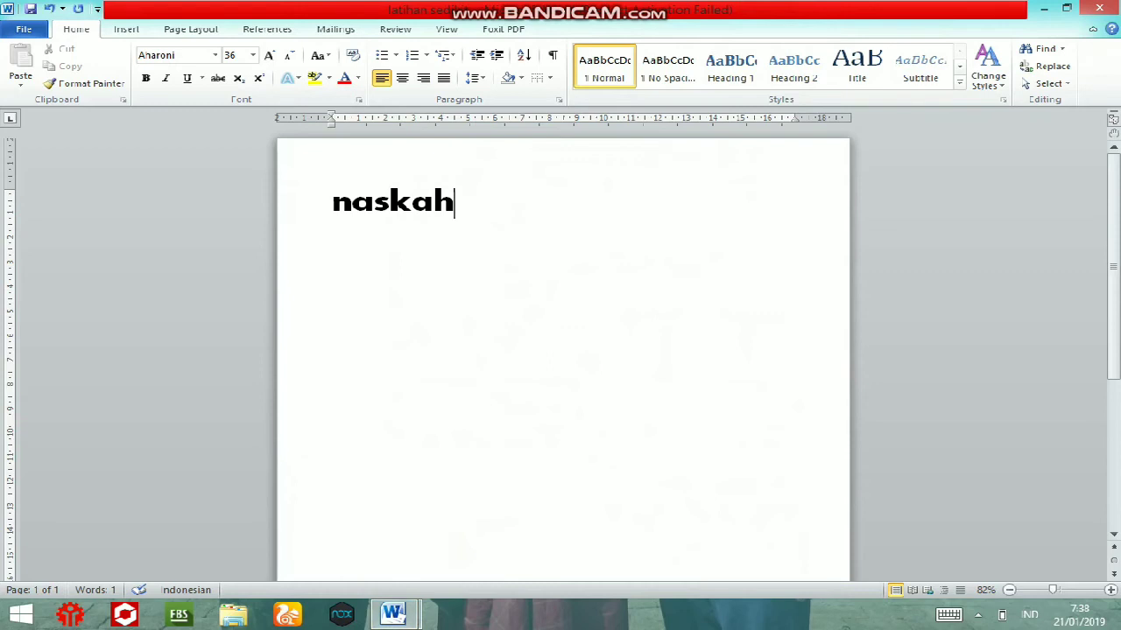
scroll(563, 350, down, 2)
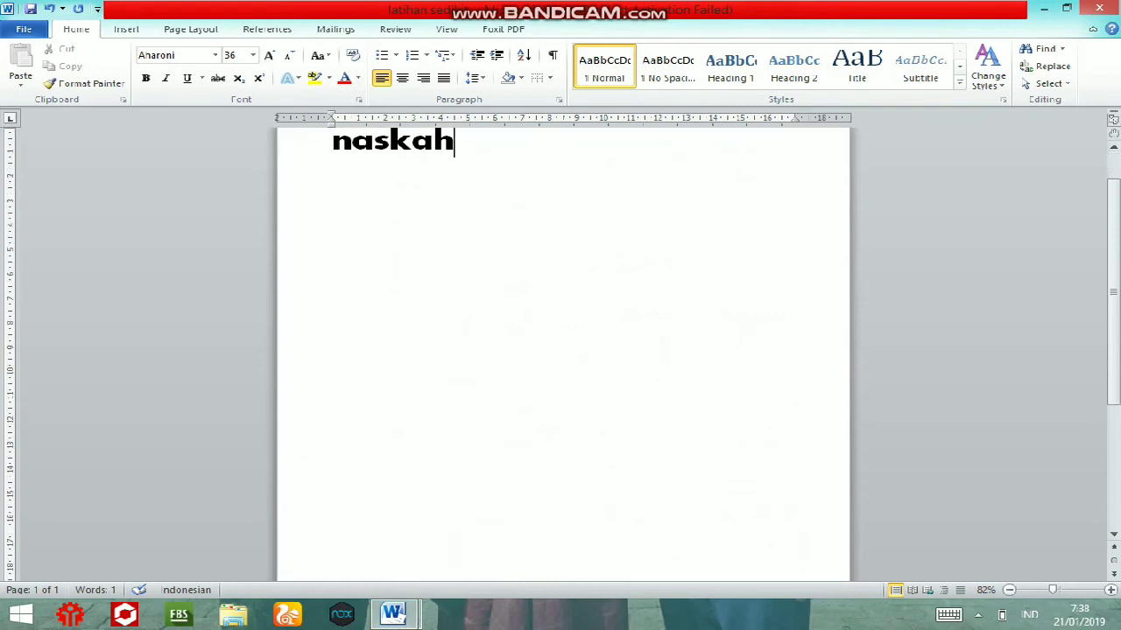
scroll(563, 350, up, 2)
key(BackSpace)
key(BackSpace)
key(BackSpace)
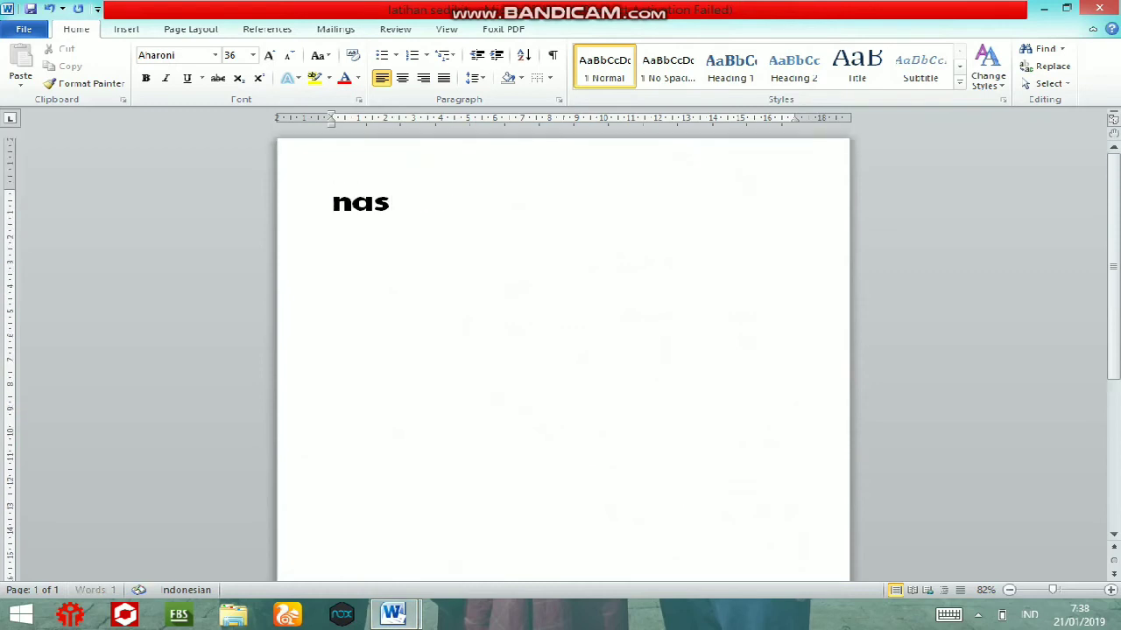
key(BackSpace)
key(BackSpace)
key(BackSpace)
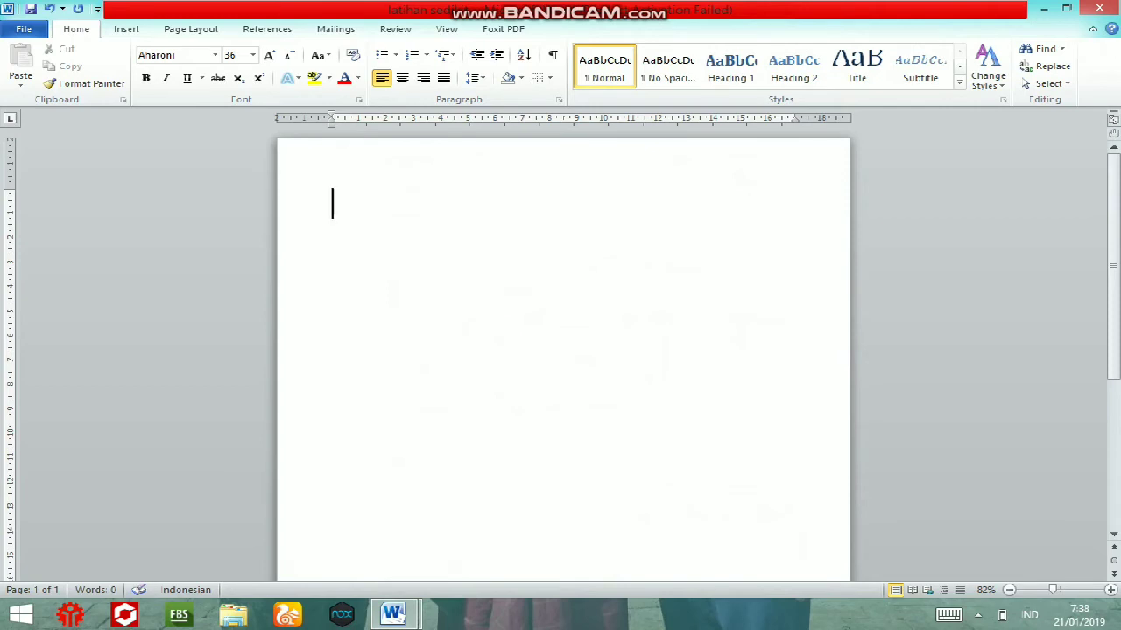
Copy the whole 'Bunga Mawar Yang Baik' story from Extra Word and paste it into latihan sedikit.
click(297, 525)
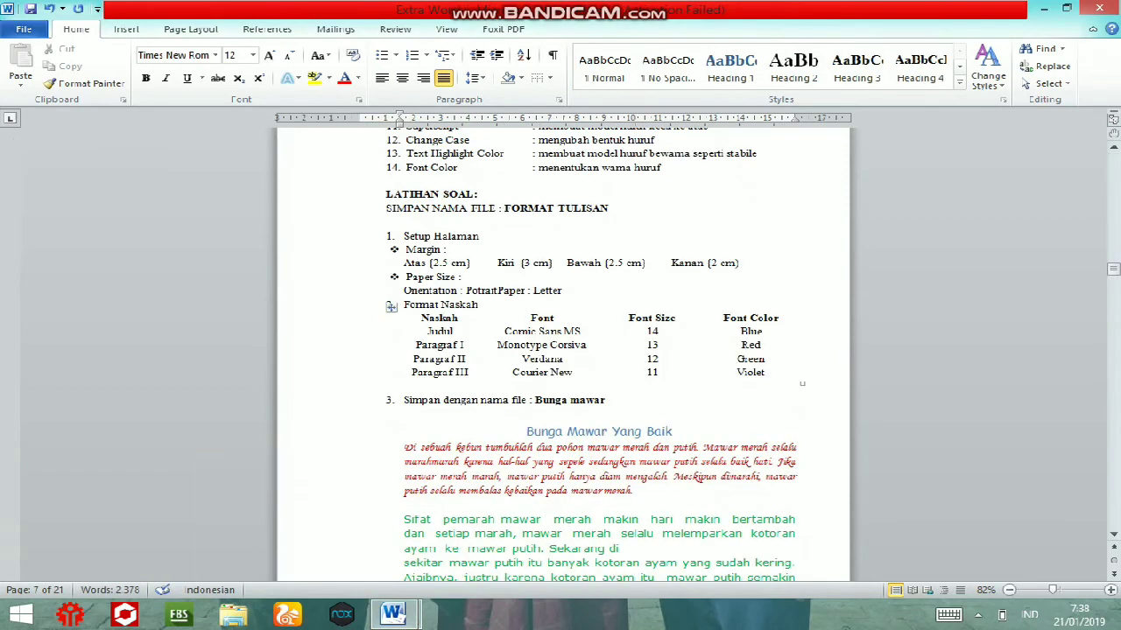
scroll(563, 350, down, 2)
scroll(563, 351, down, 1)
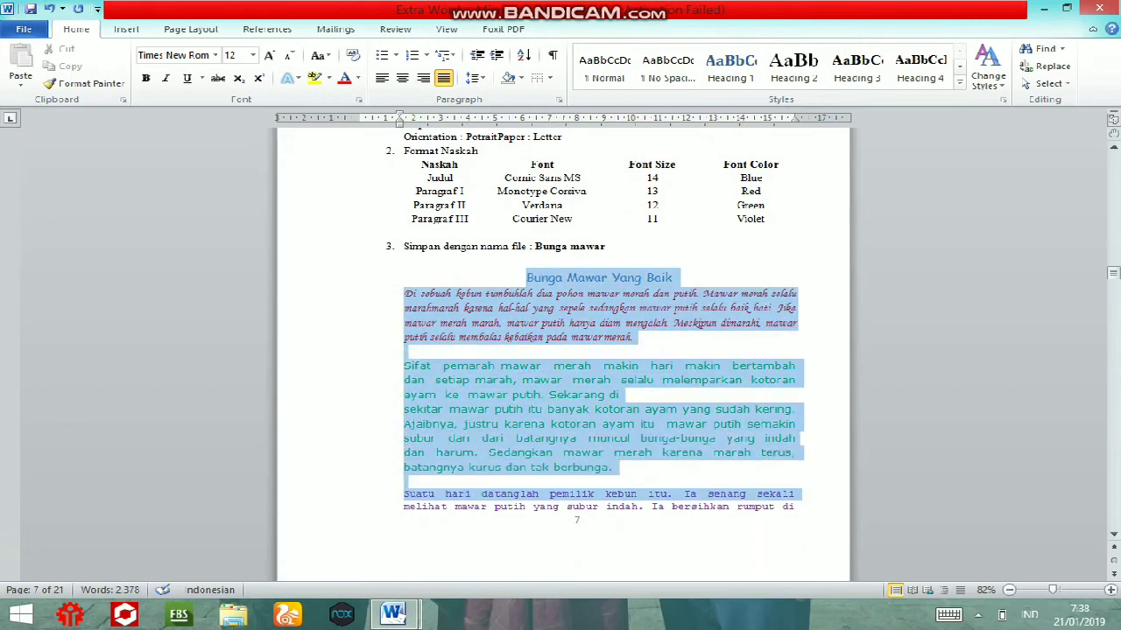
drag(526, 278, 799, 507)
right_click(503, 324)
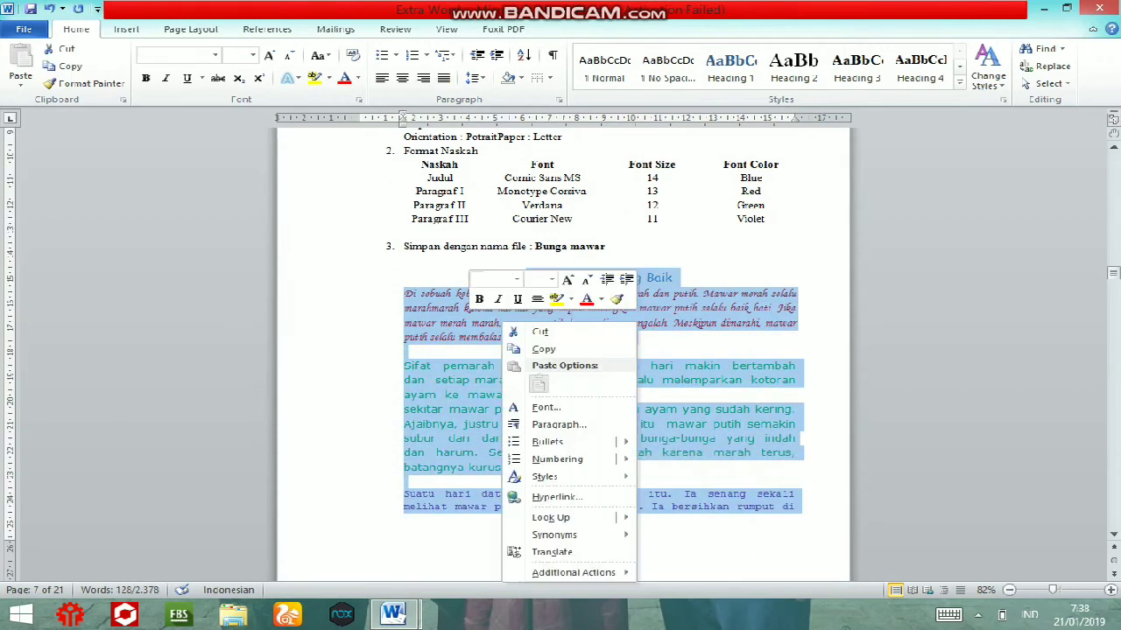
click(543, 348)
mouse_move(393, 614)
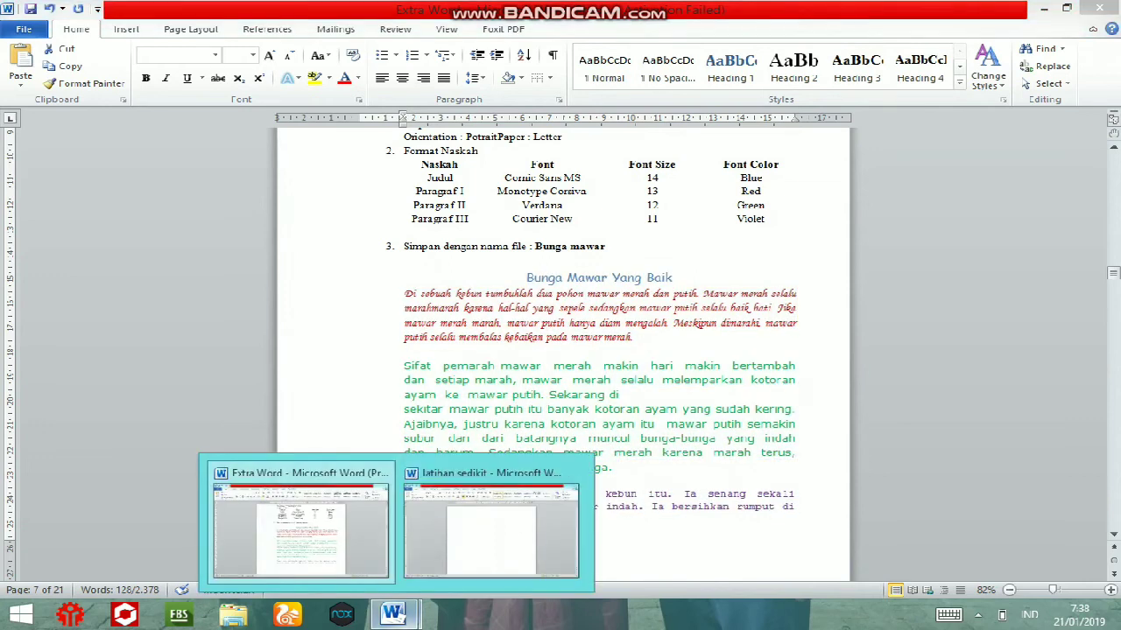
click(490, 525)
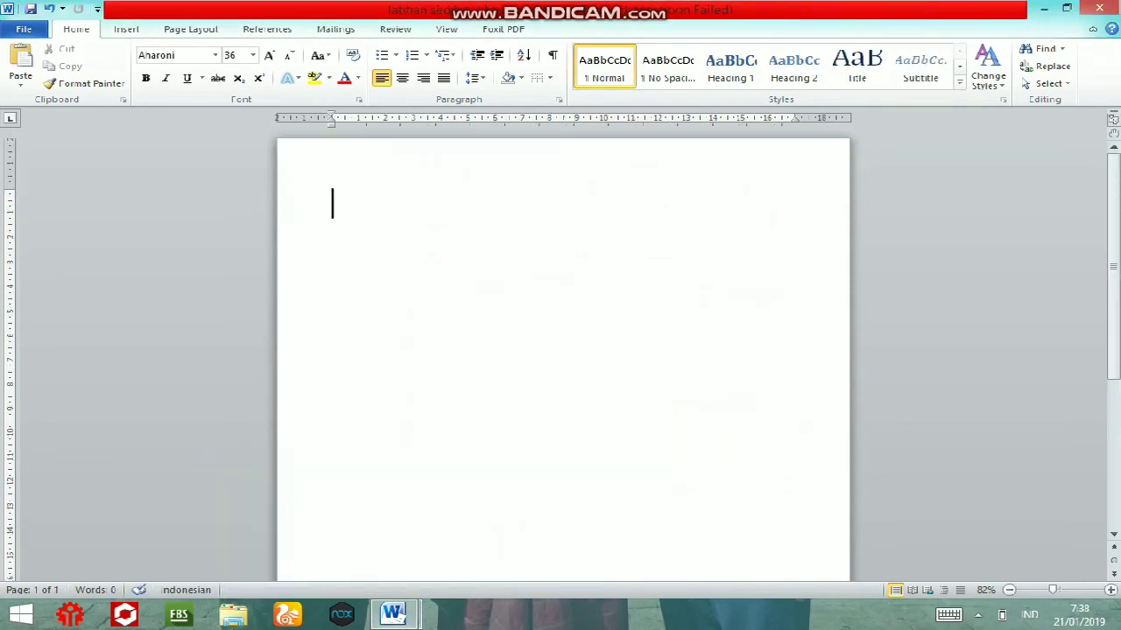
key(ctrl+v)
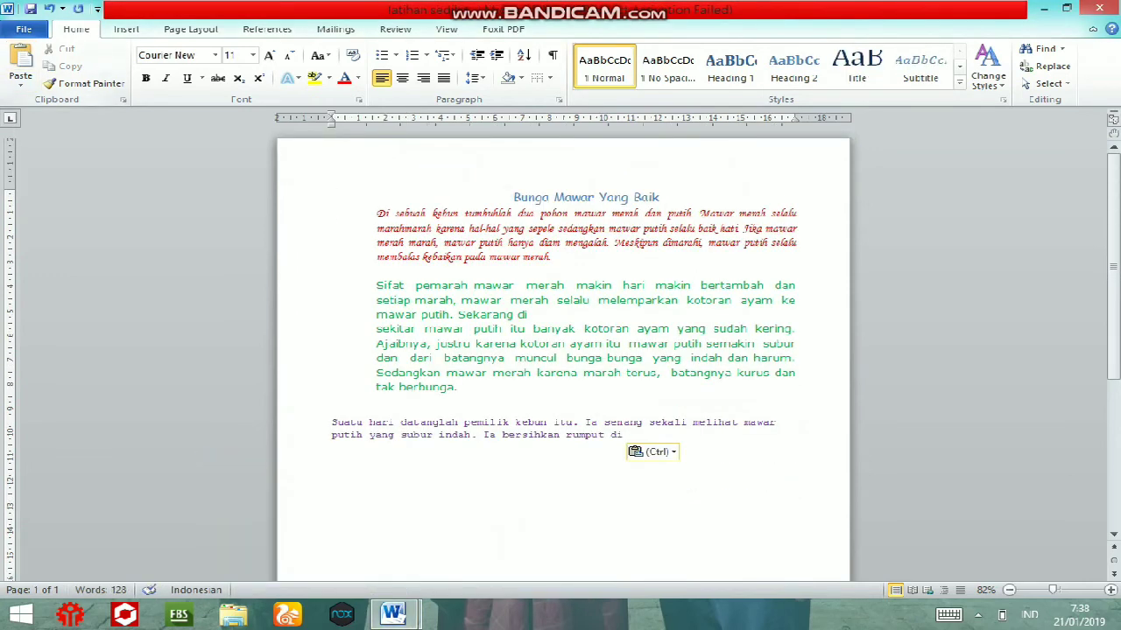
Left-align the entire pasted story and add a blank line after the title.
click(377, 400)
key(ctrl+a)
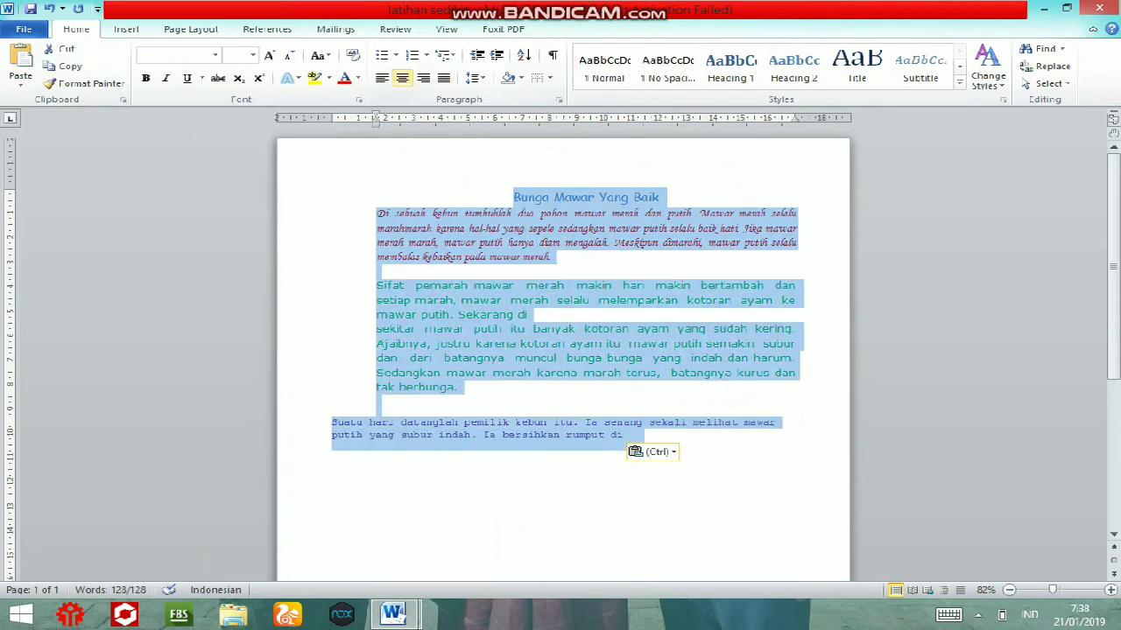
click(382, 77)
click(522, 197)
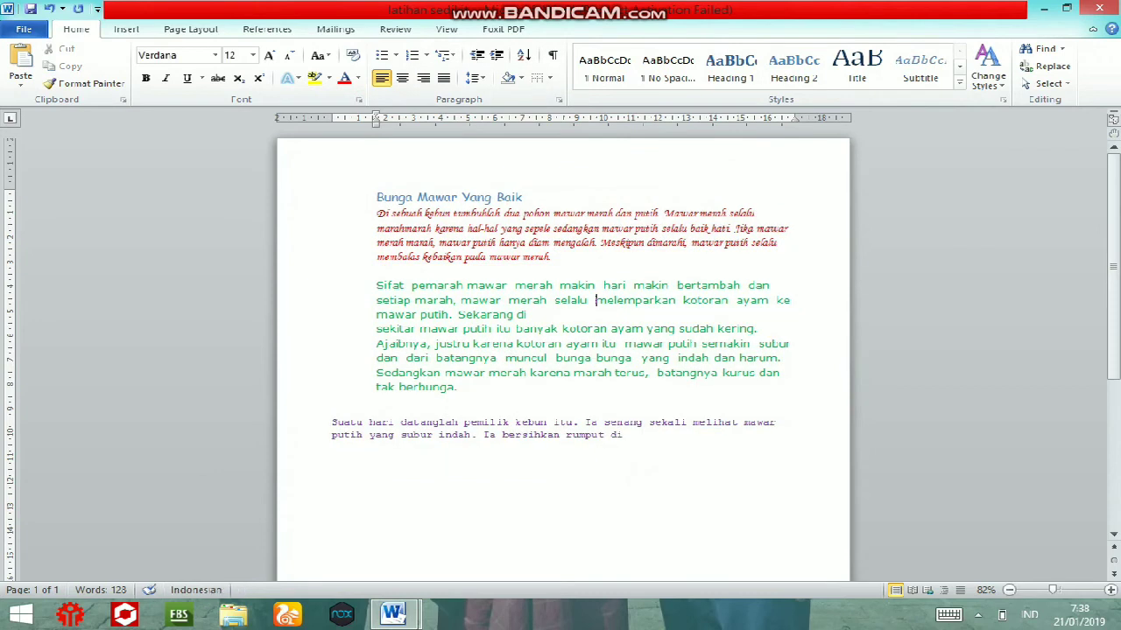
key(Return)
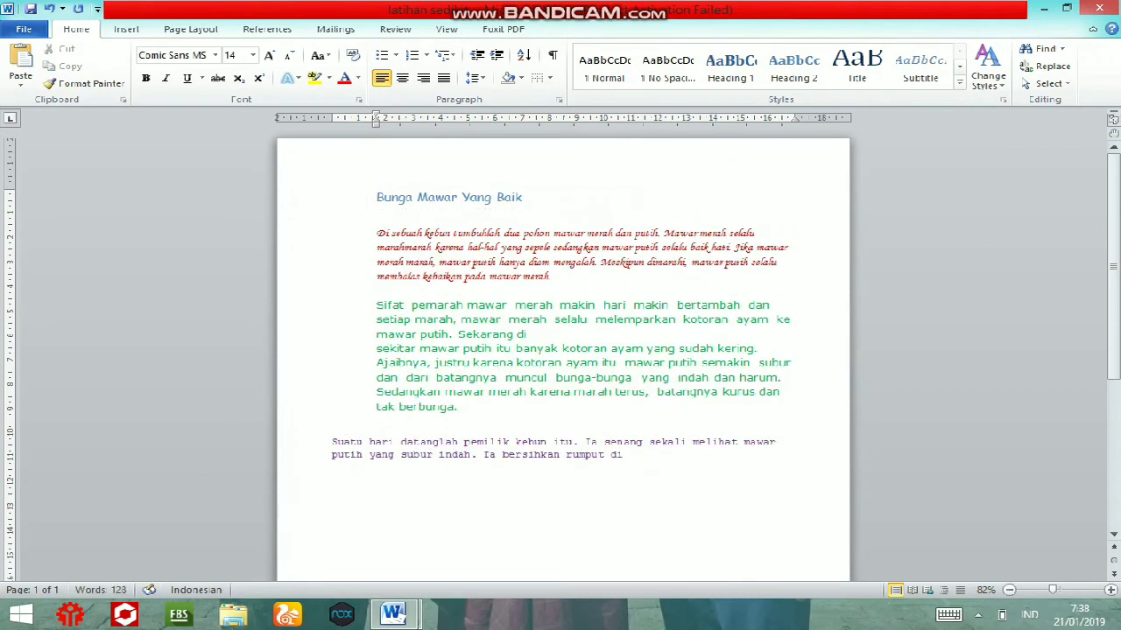
Make the title 'Bunga Mawar Yang Baik' centred, red and 16 pt.
key(Up)
key(shift+End)
key(ctrl+e)
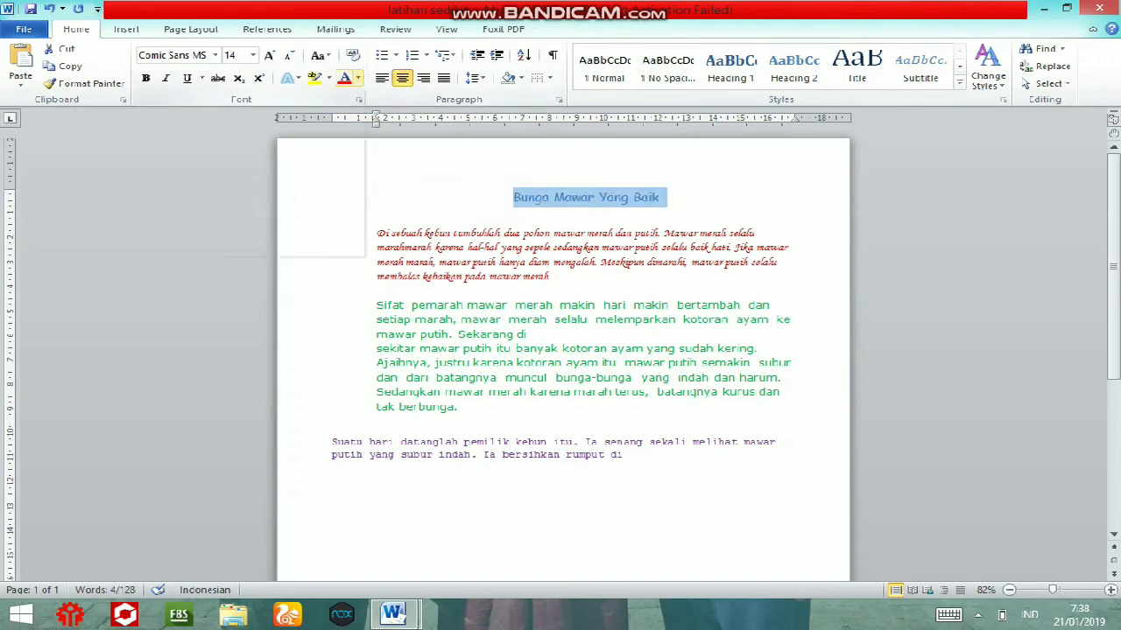
click(357, 78)
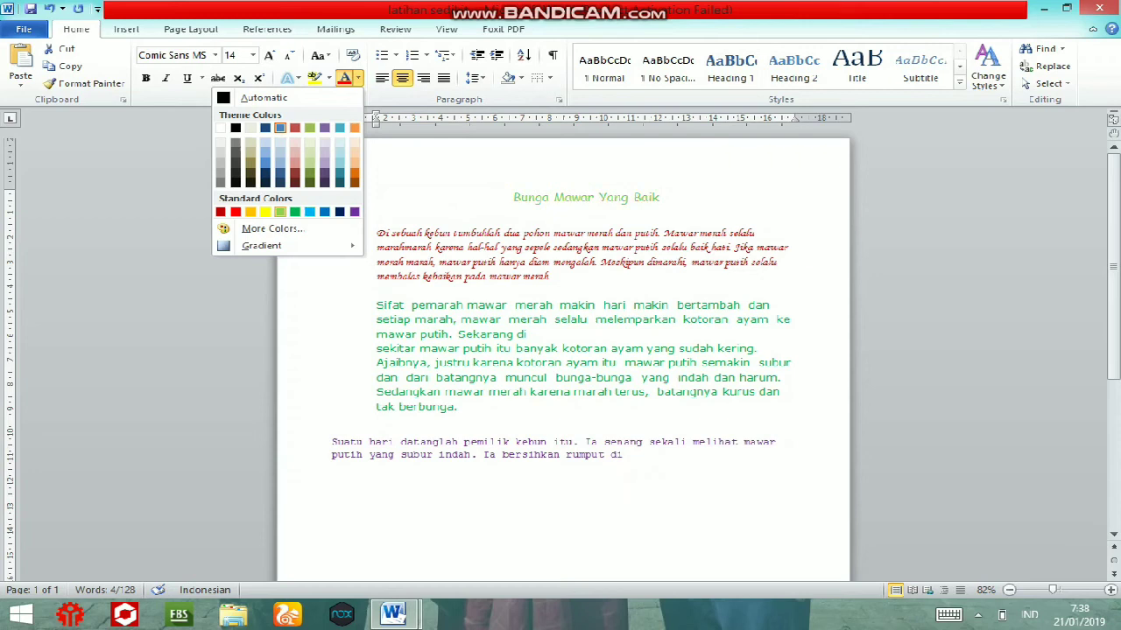
click(235, 212)
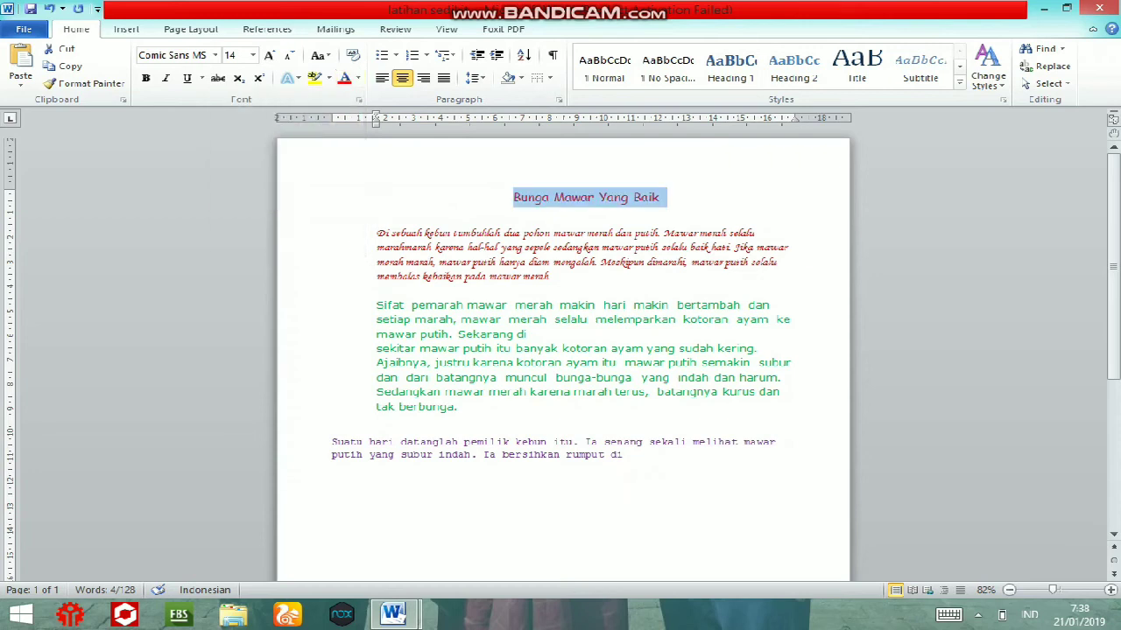
click(252, 55)
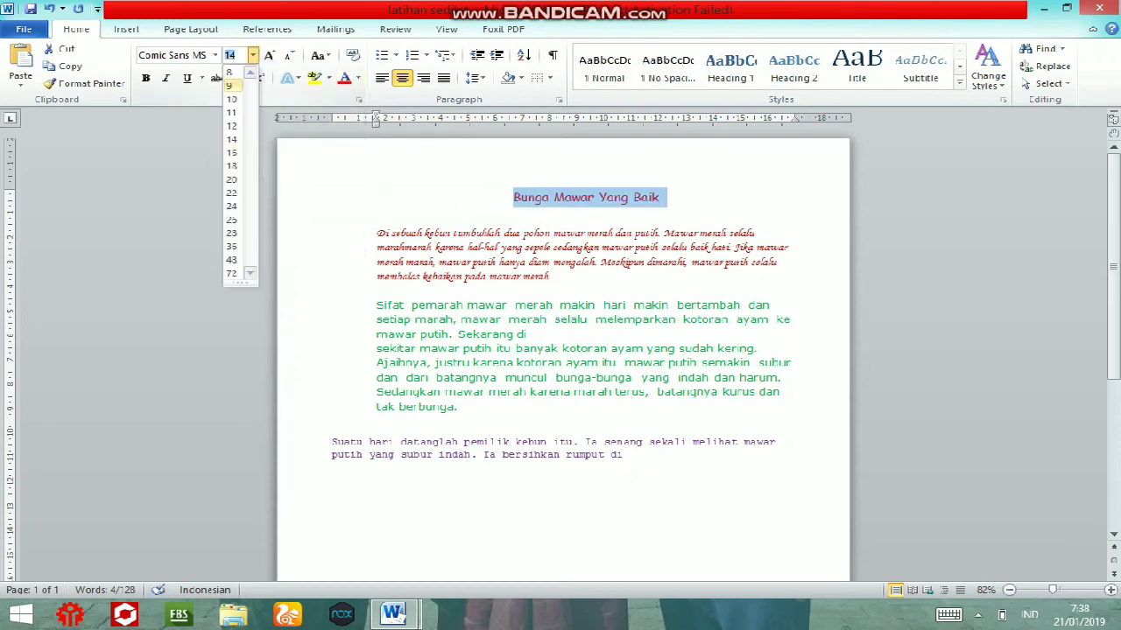
click(231, 153)
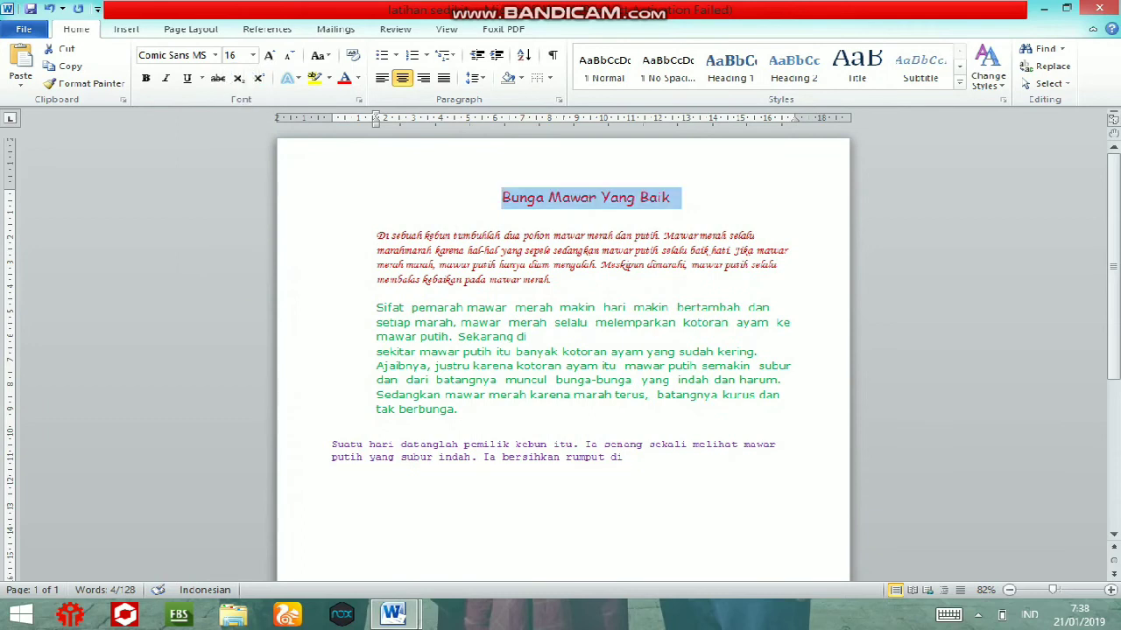
Make the first paragraph right-aligned, light blue and Times New Roman.
drag(376, 235, 551, 281)
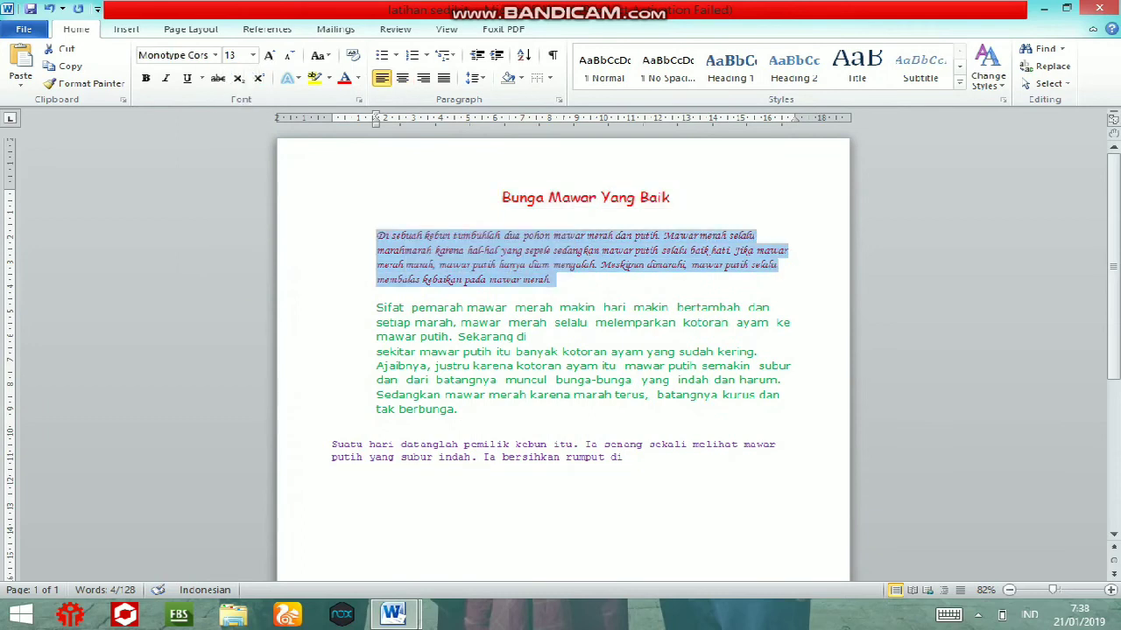
click(423, 78)
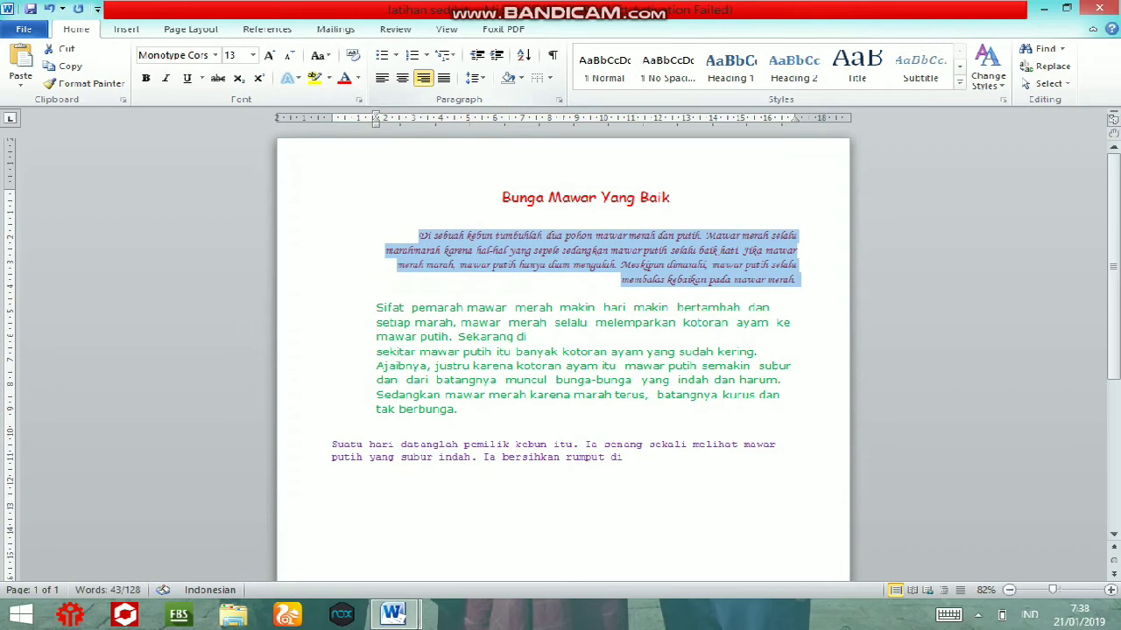
click(357, 78)
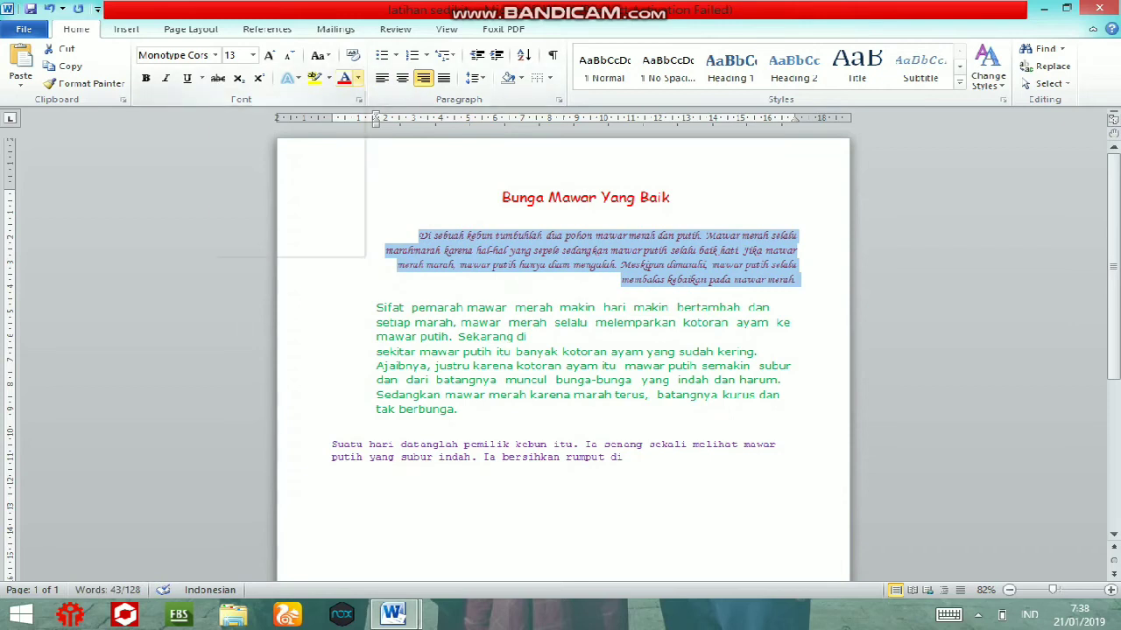
click(309, 212)
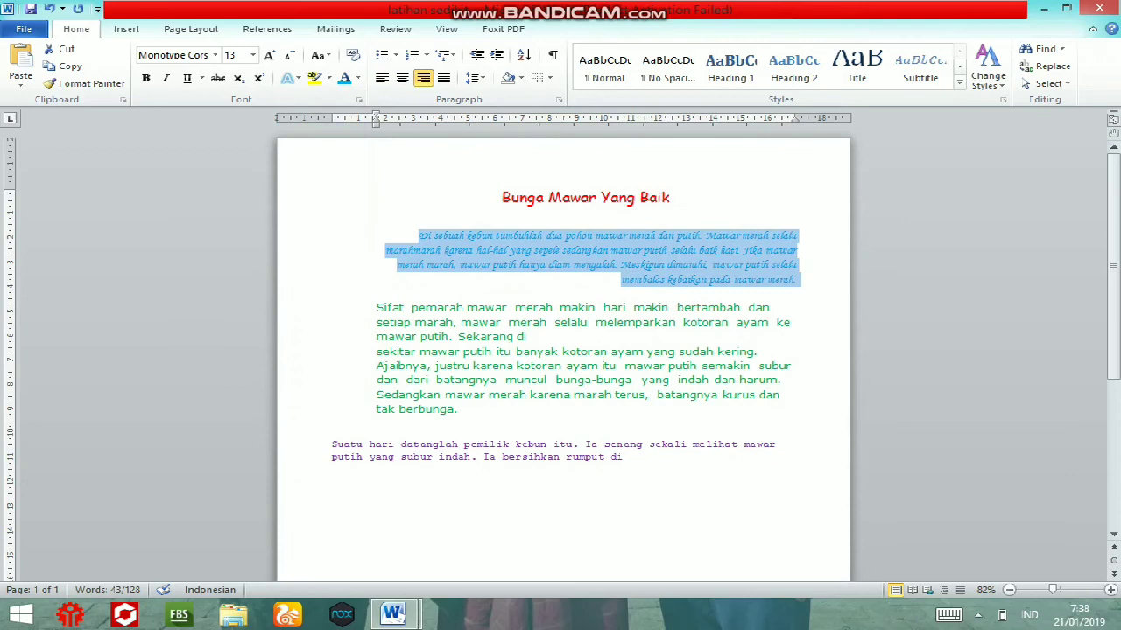
click(215, 55)
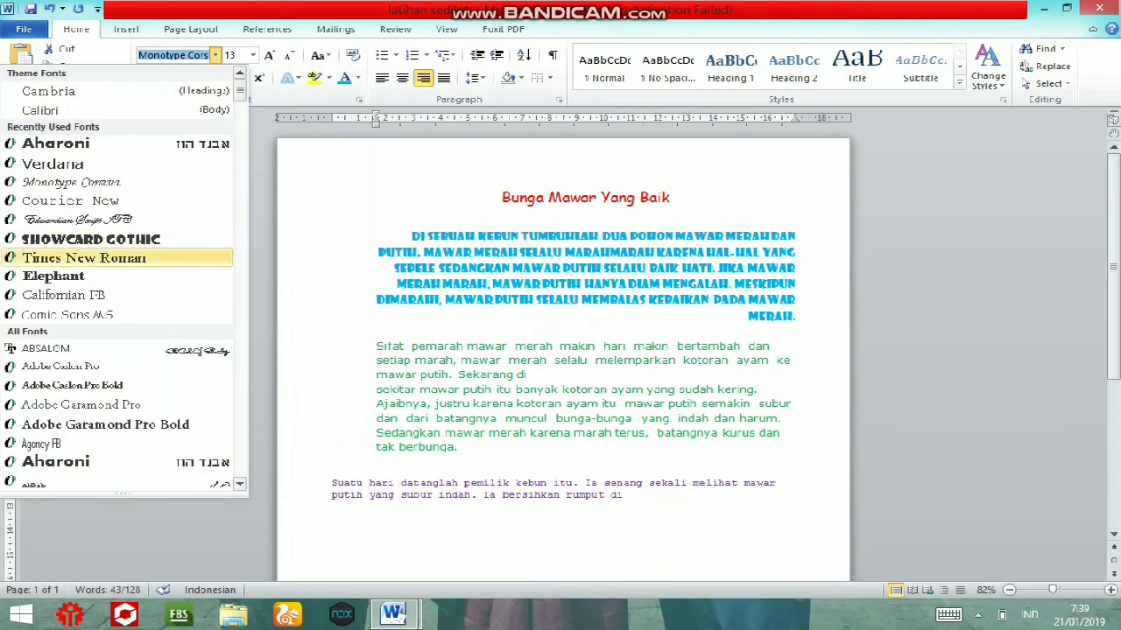
click(84, 258)
Deselect the first paragraph and place the insertion point in the green paragraph.
click(481, 280)
mouse_move(376, 306)
mouse_down()
mouse_move(457, 414)
mouse_move(377, 307)
mouse_up()
click(376, 424)
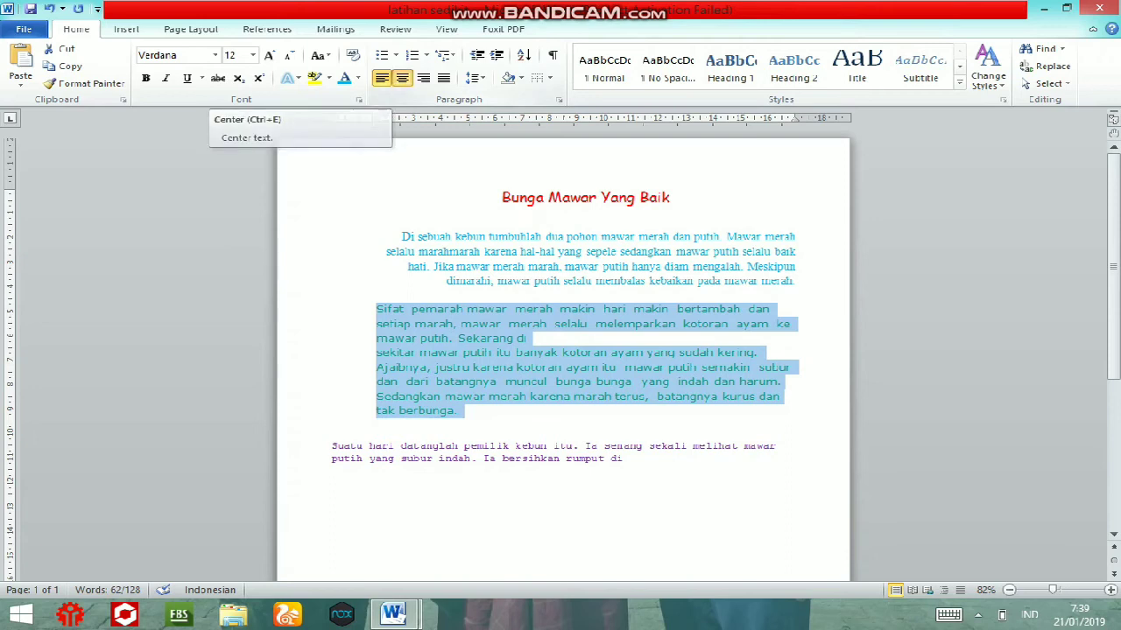
Try centre and right alignment on the green paragraph, return it to left, and colour it purple.
click(402, 78)
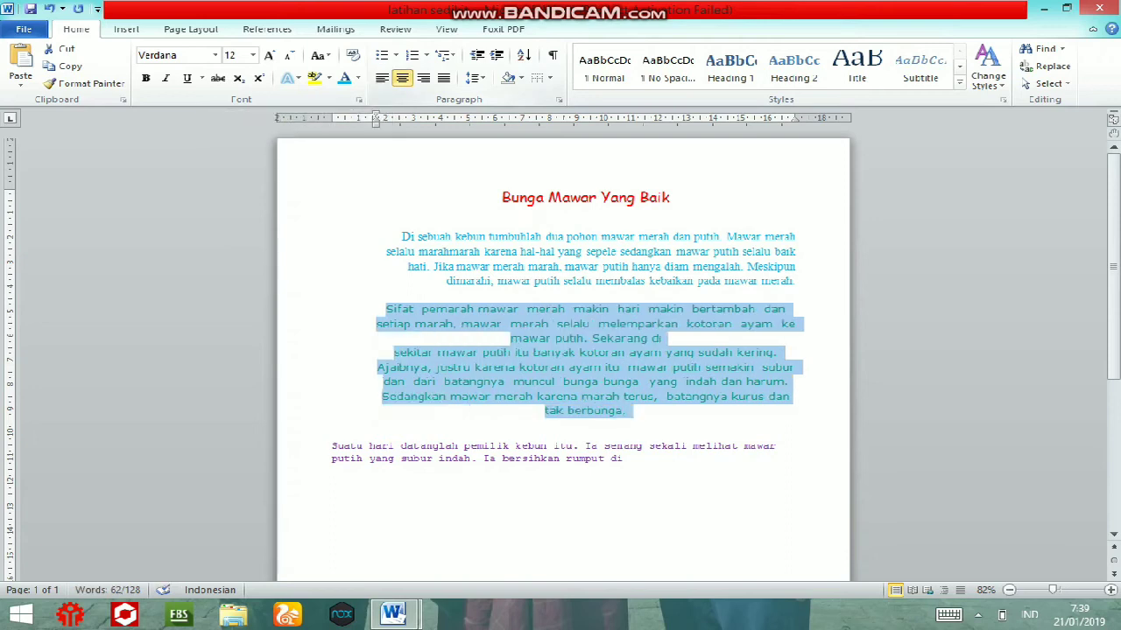
click(423, 78)
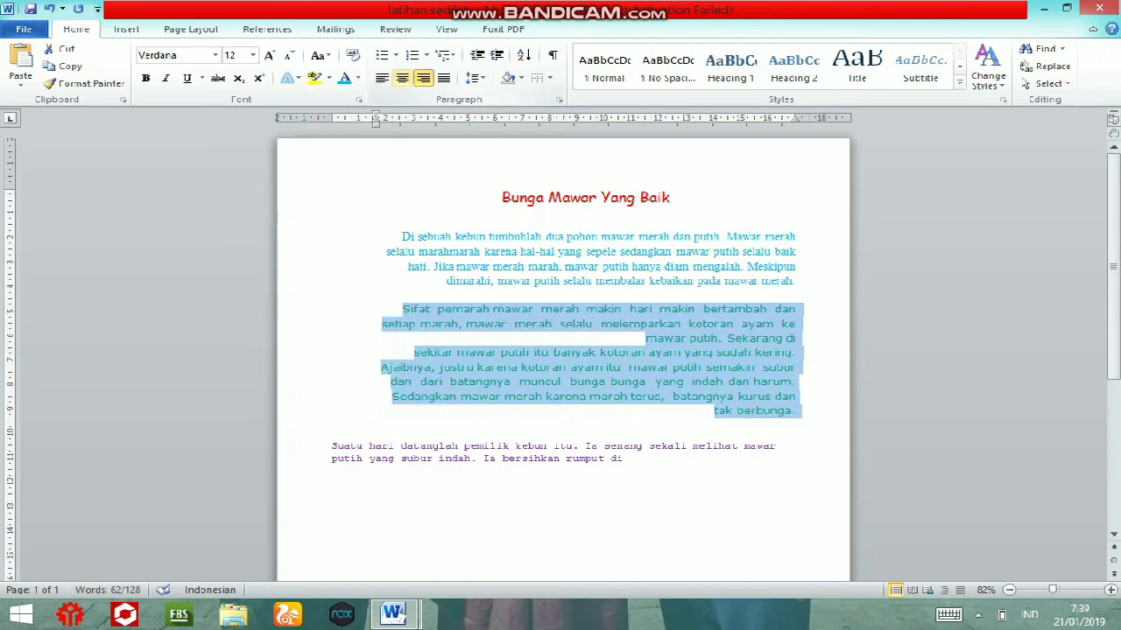
click(381, 78)
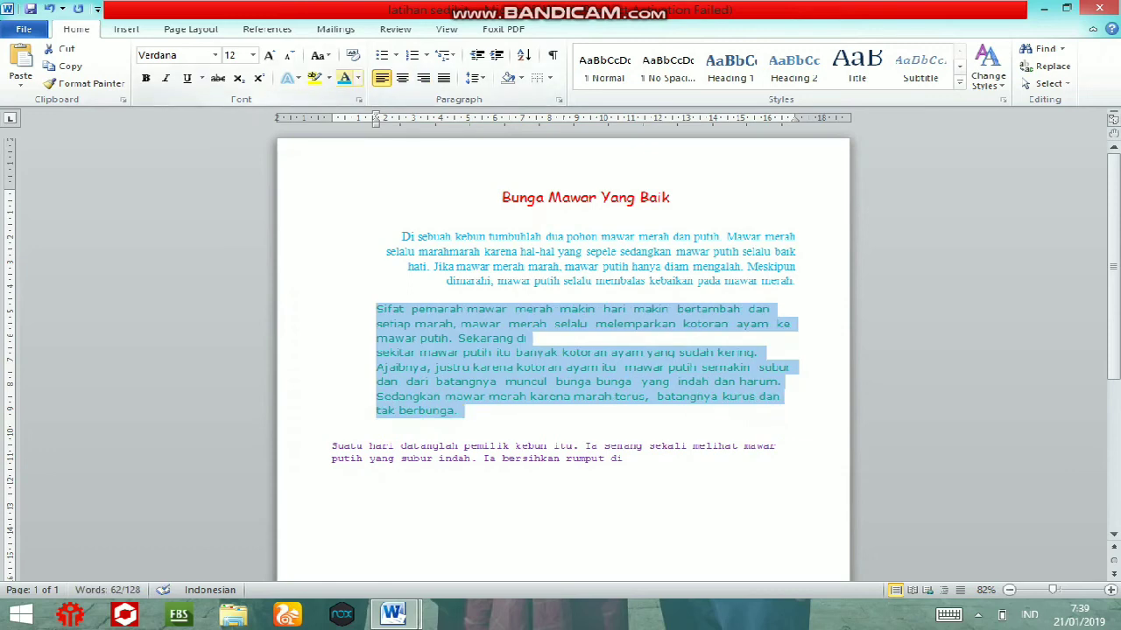
click(357, 78)
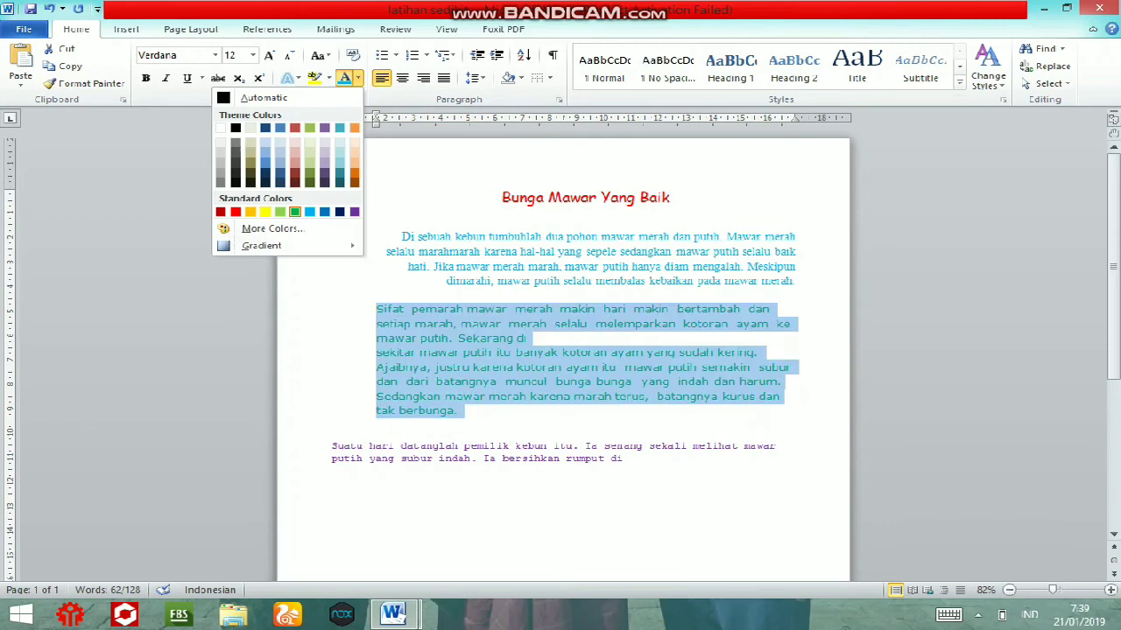
click(353, 212)
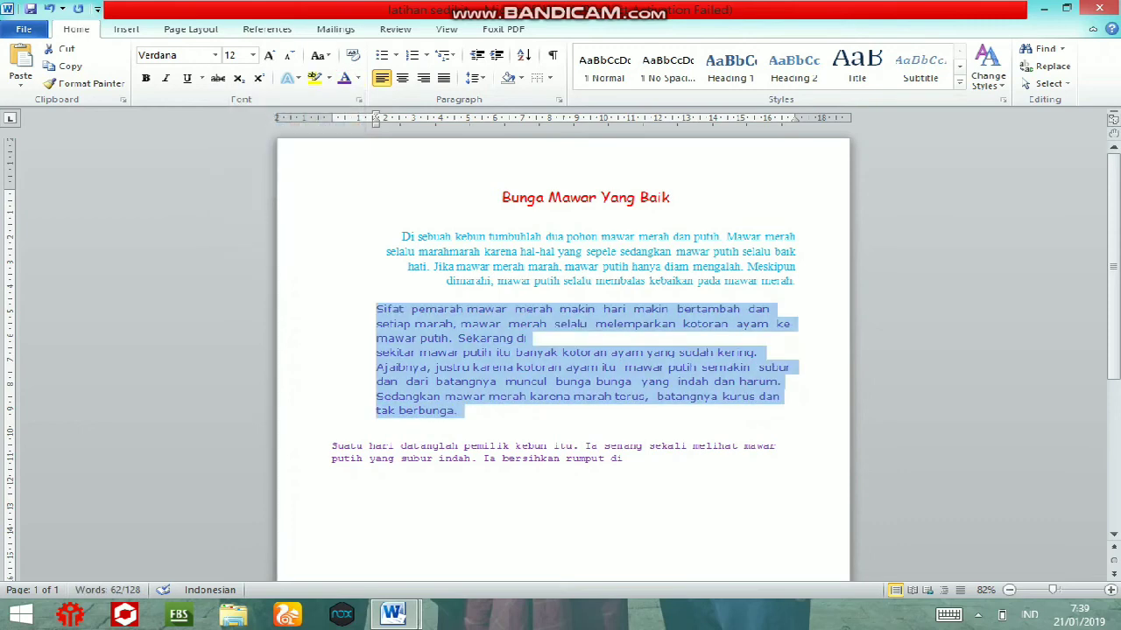
Reselect the purple paragraph and set it in Showcard Gothic at 11 pt.
click(457, 410)
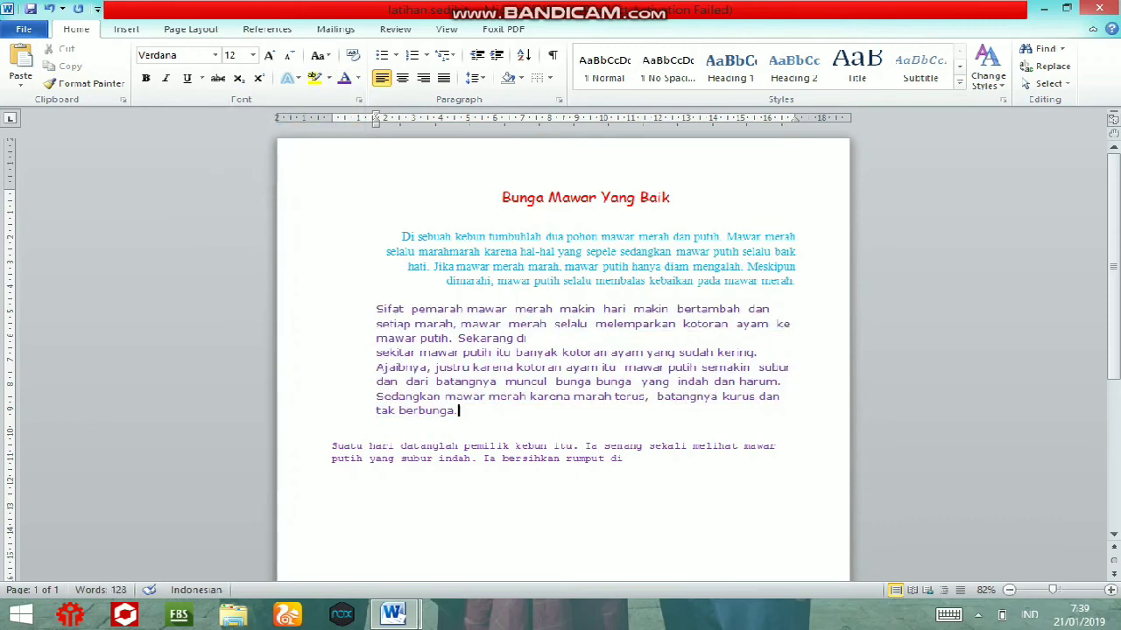
drag(458, 411, 376, 308)
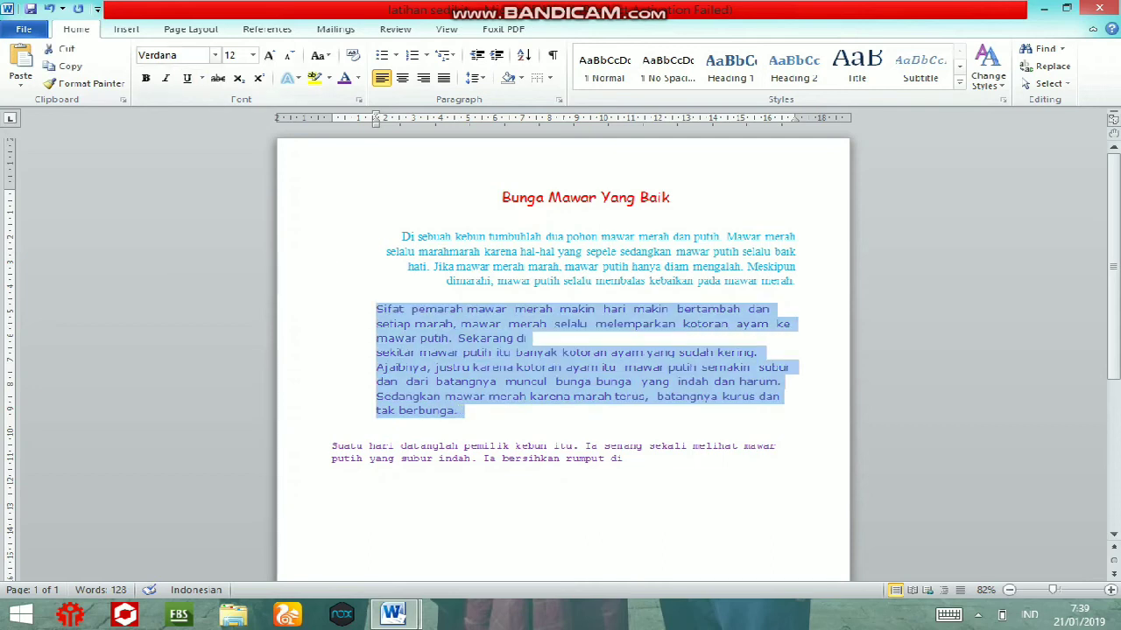
click(215, 55)
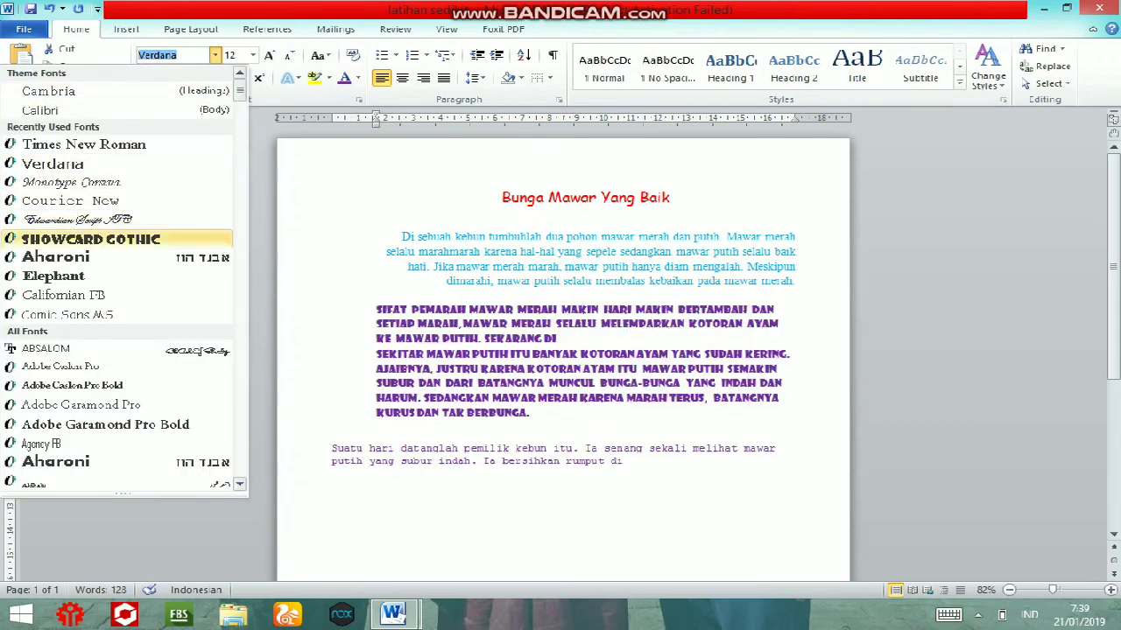
click(90, 239)
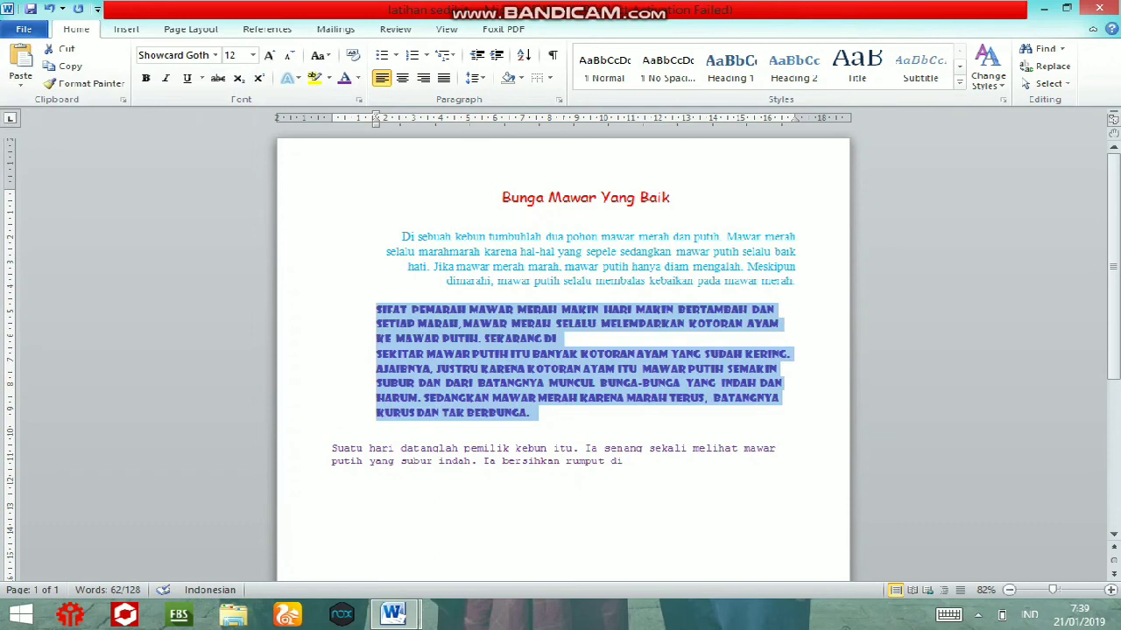
click(252, 54)
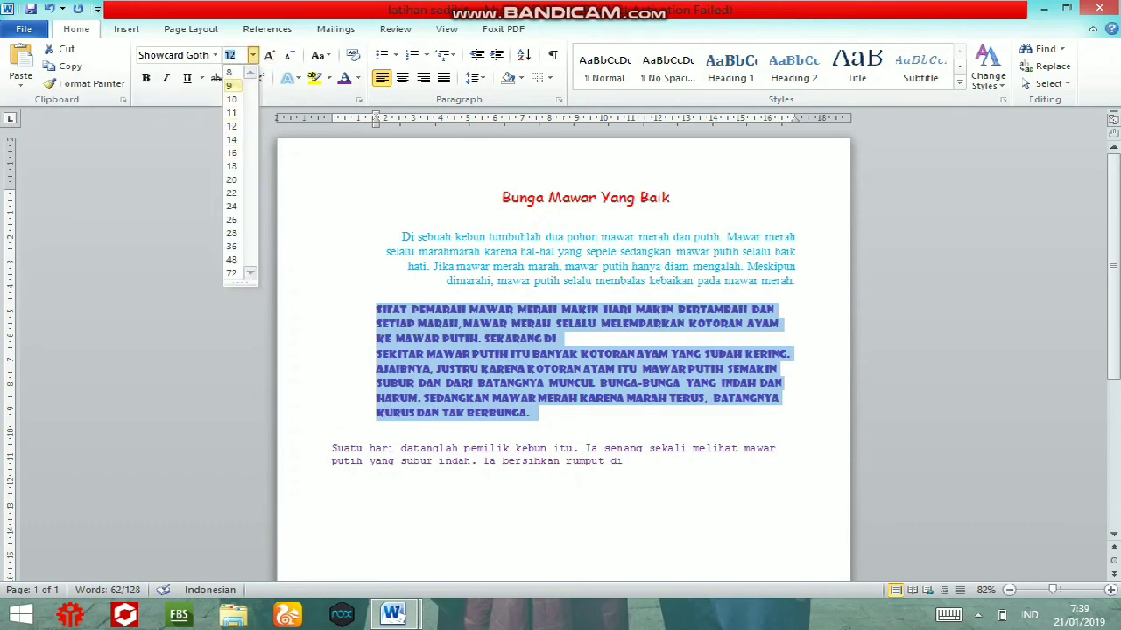
click(231, 112)
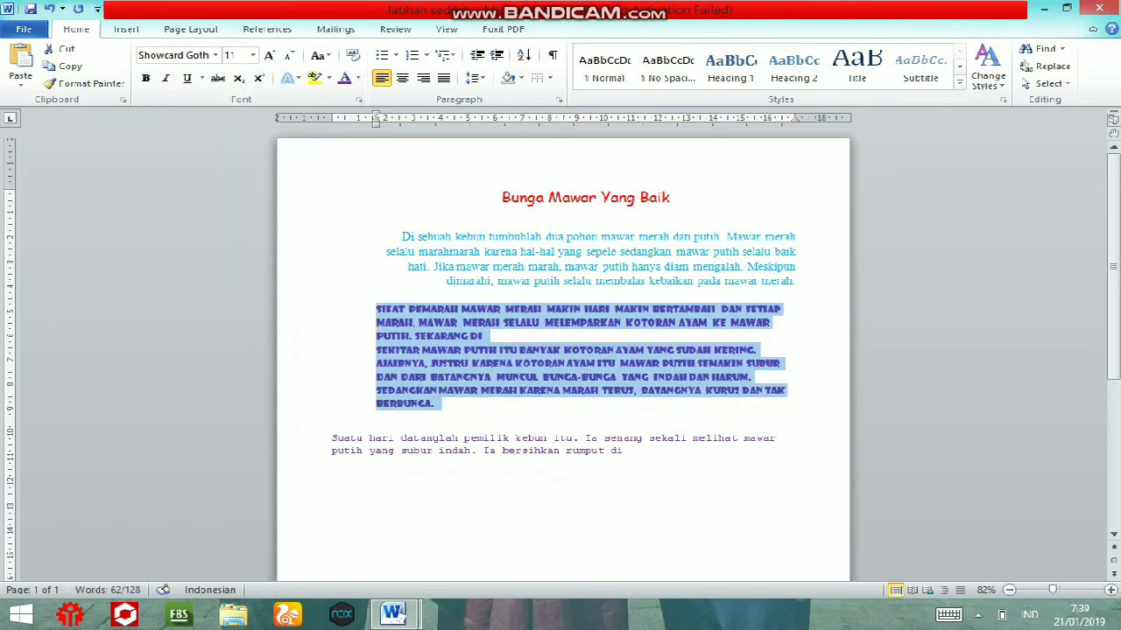
Try 22 pt and 18 pt, settle back on 11 pt, then select the last paragraph.
click(253, 54)
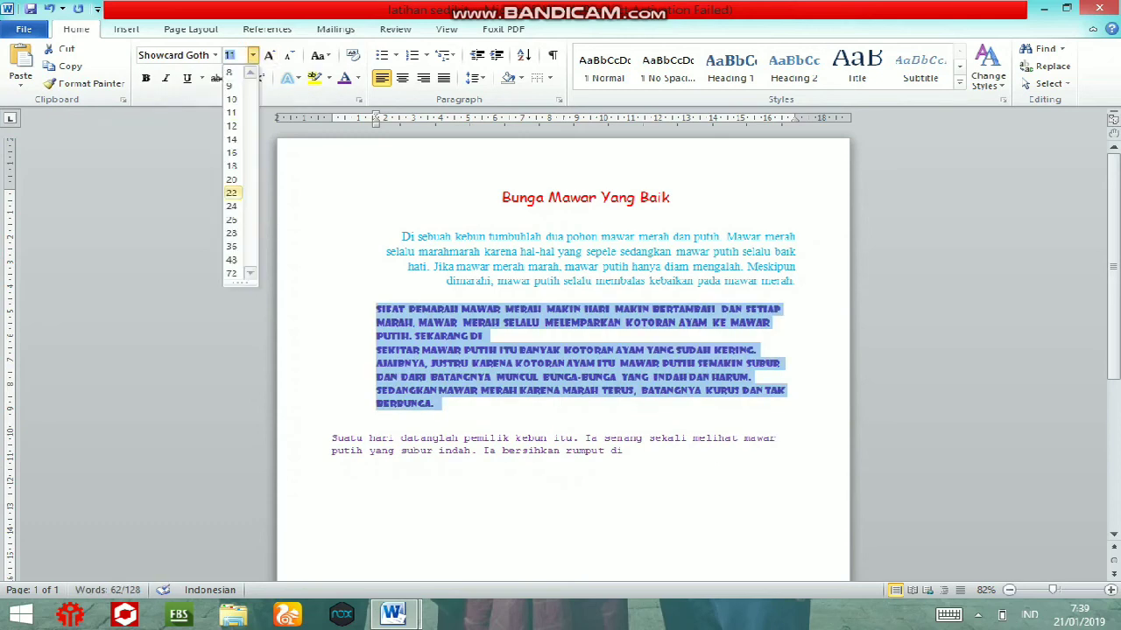
click(231, 192)
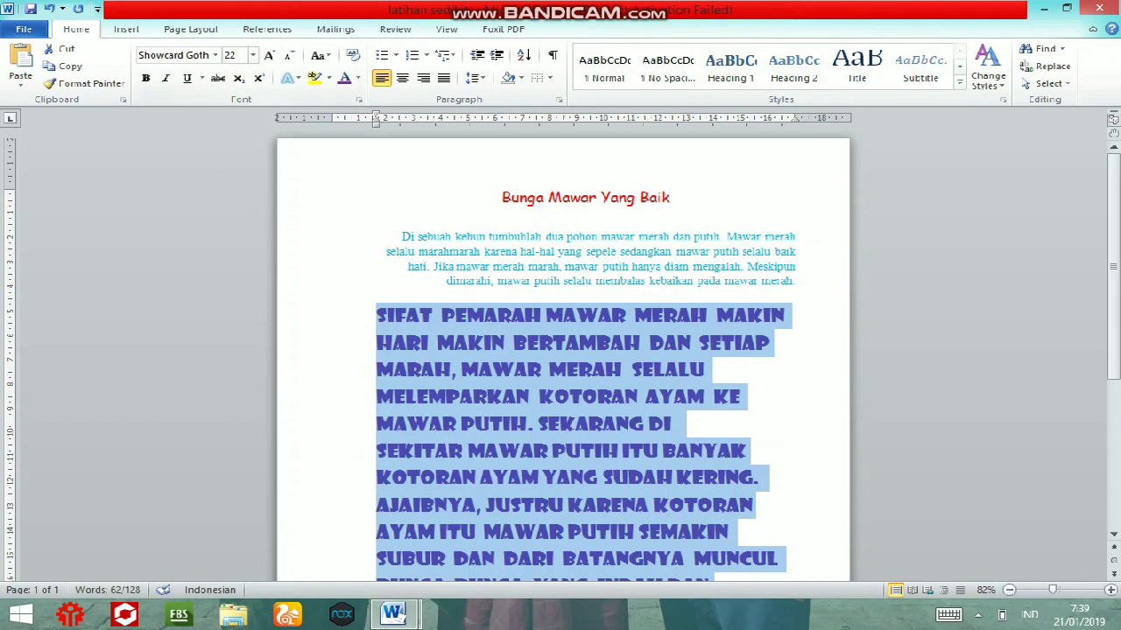
click(252, 54)
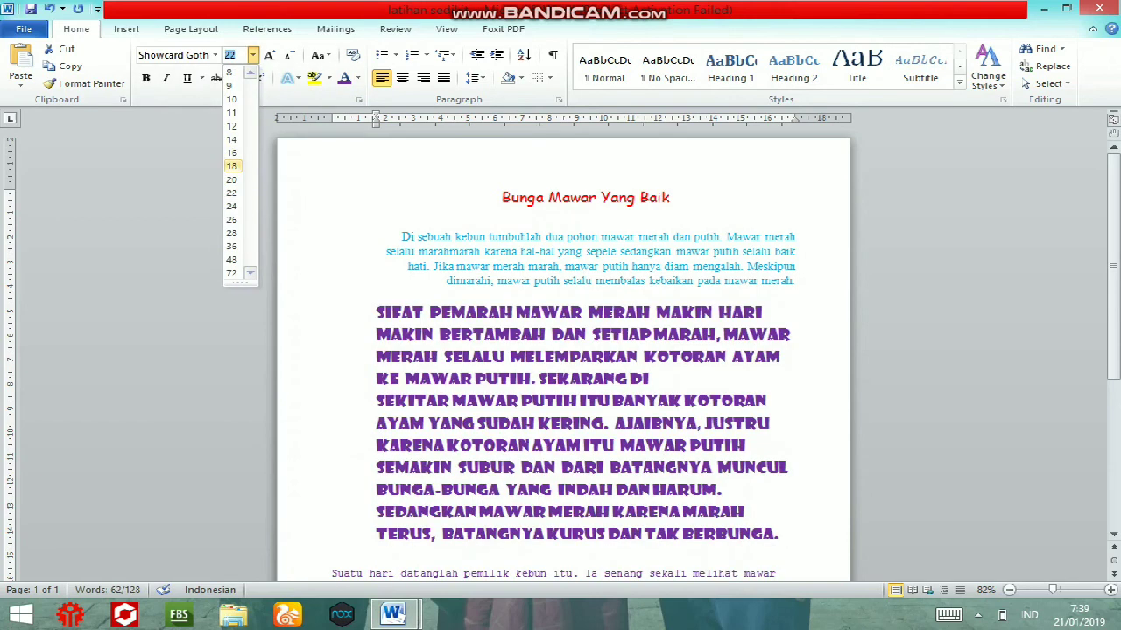
click(231, 166)
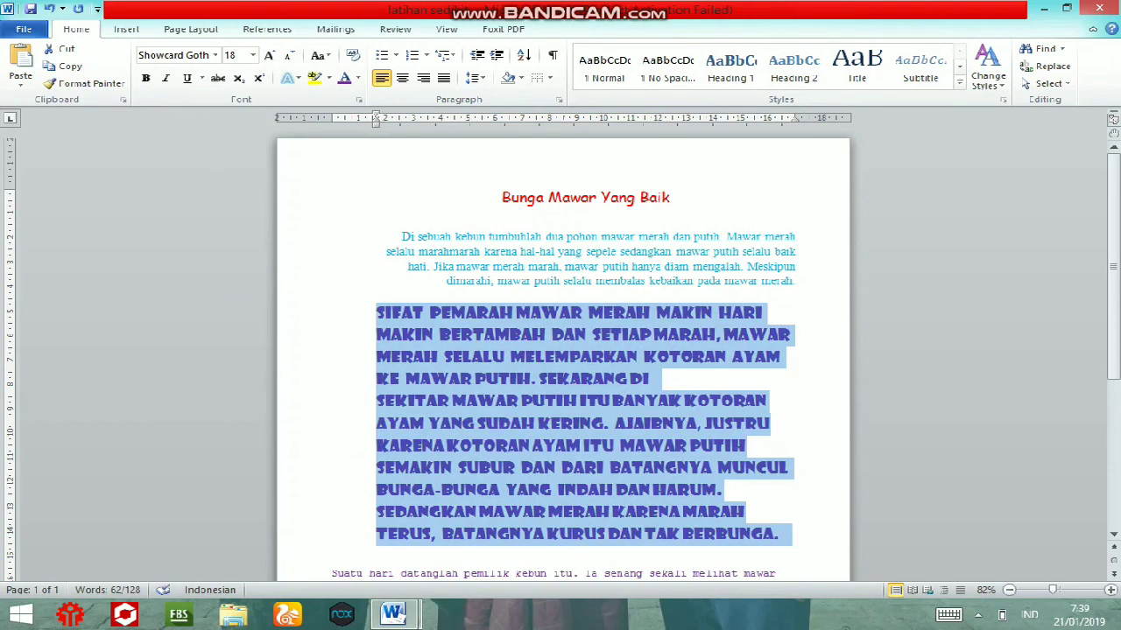
click(252, 55)
click(231, 113)
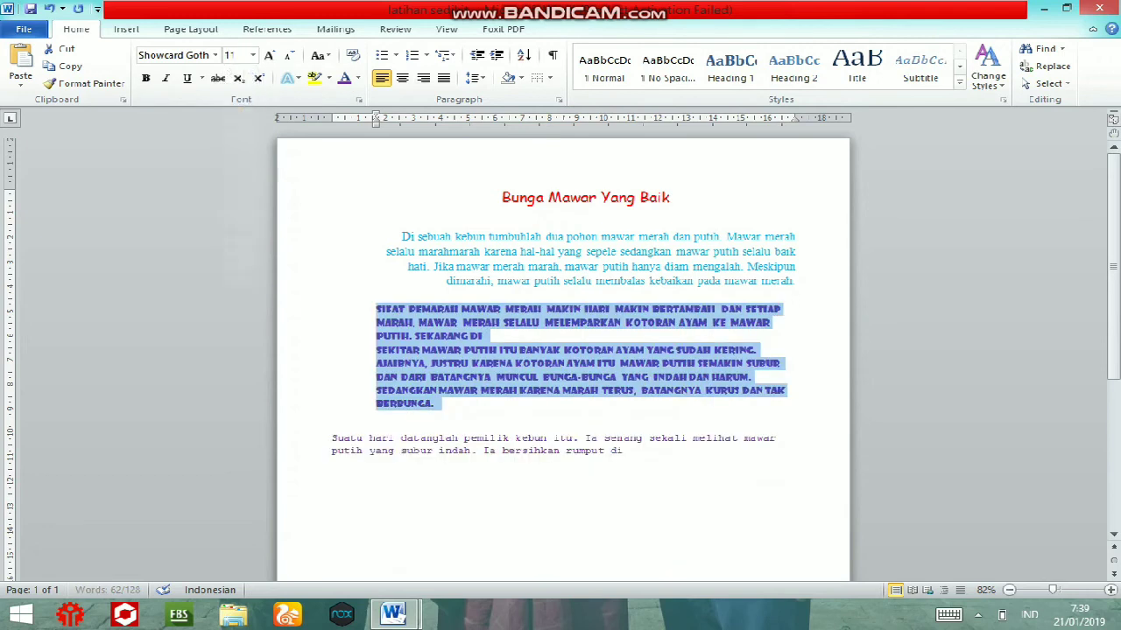
click(376, 416)
mouse_move(331, 438)
mouse_down()
mouse_move(622, 451)
mouse_move(643, 462)
mouse_move(623, 451)
mouse_up()
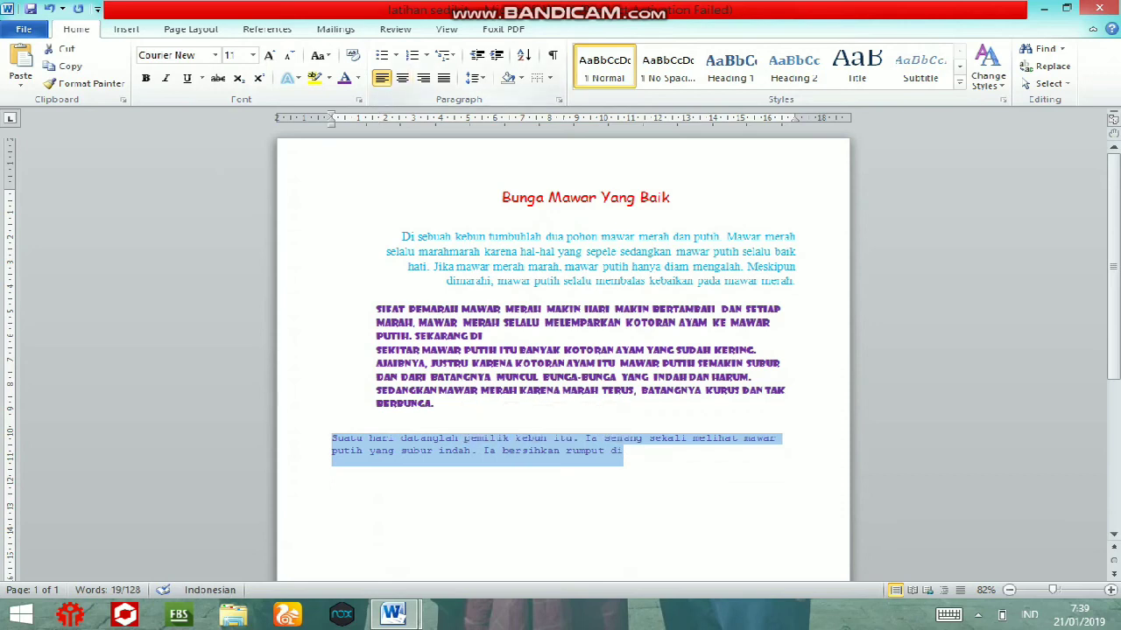
Keep the last paragraph left-aligned after trying Center, and set it to 12 pt.
click(402, 77)
key(ctrl+l)
click(253, 55)
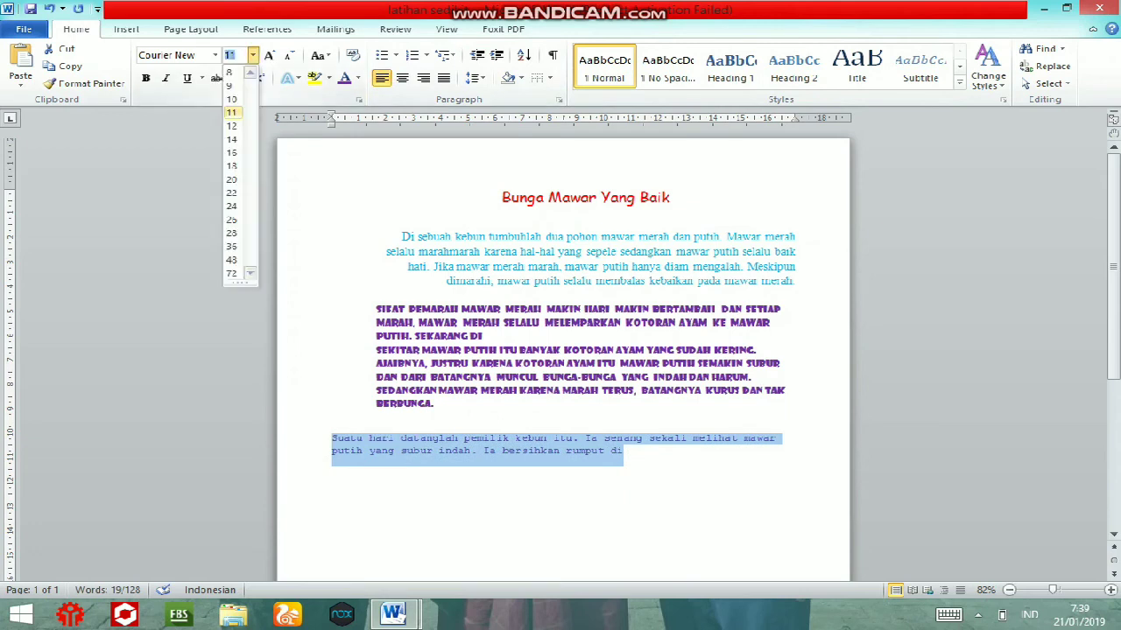
click(232, 126)
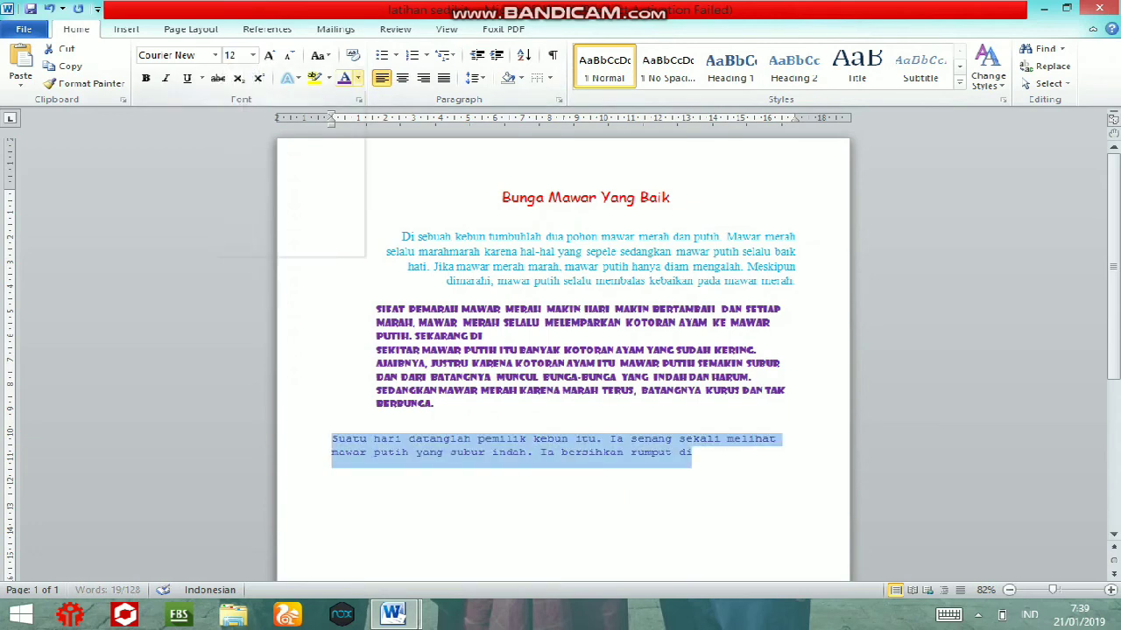
Make the last paragraph red Aharoni text, then click into the purple paragraph.
click(357, 78)
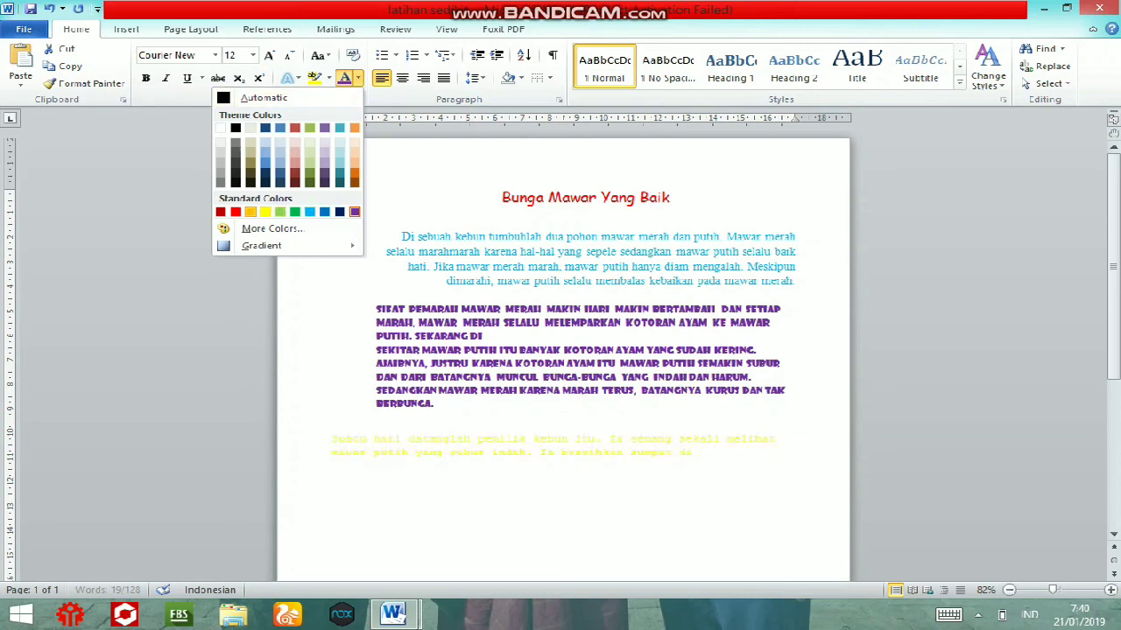
click(235, 212)
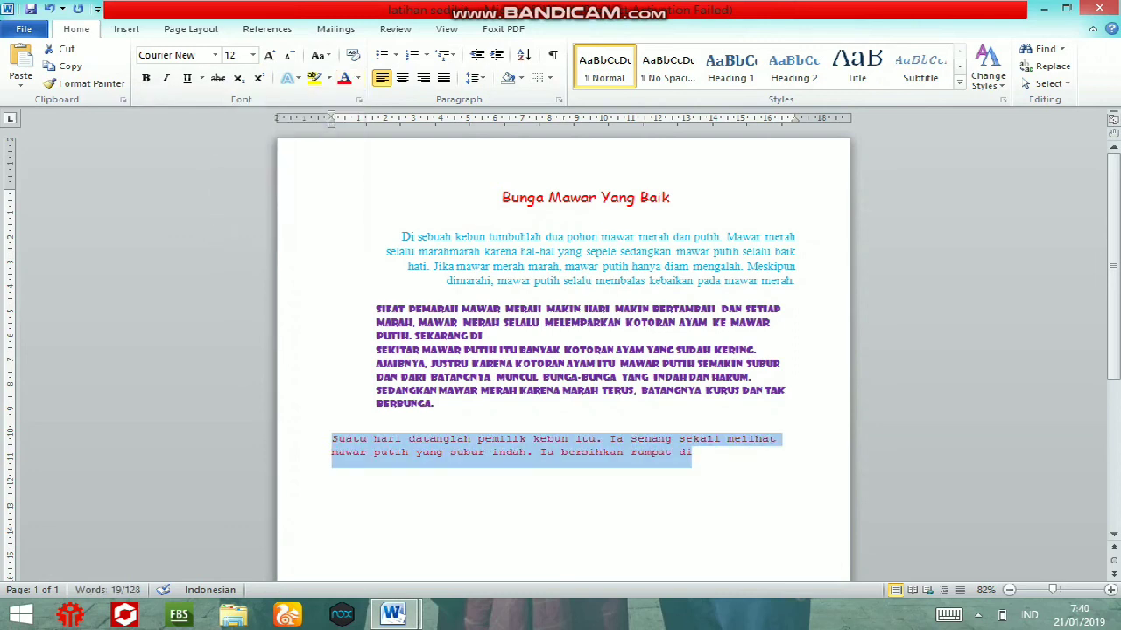
click(214, 54)
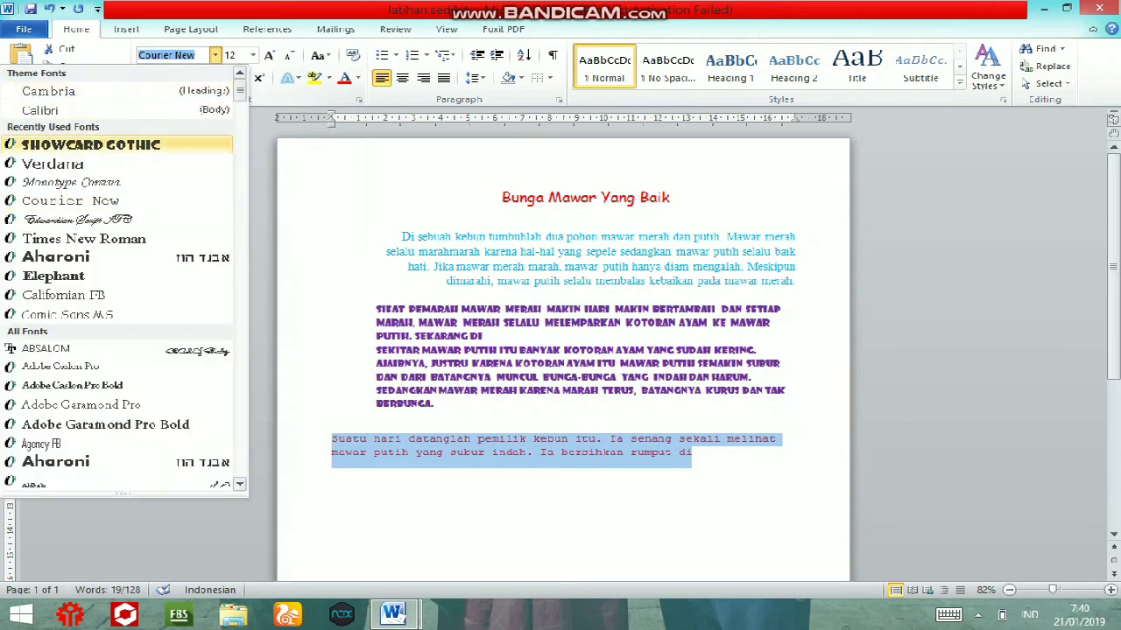
click(55, 257)
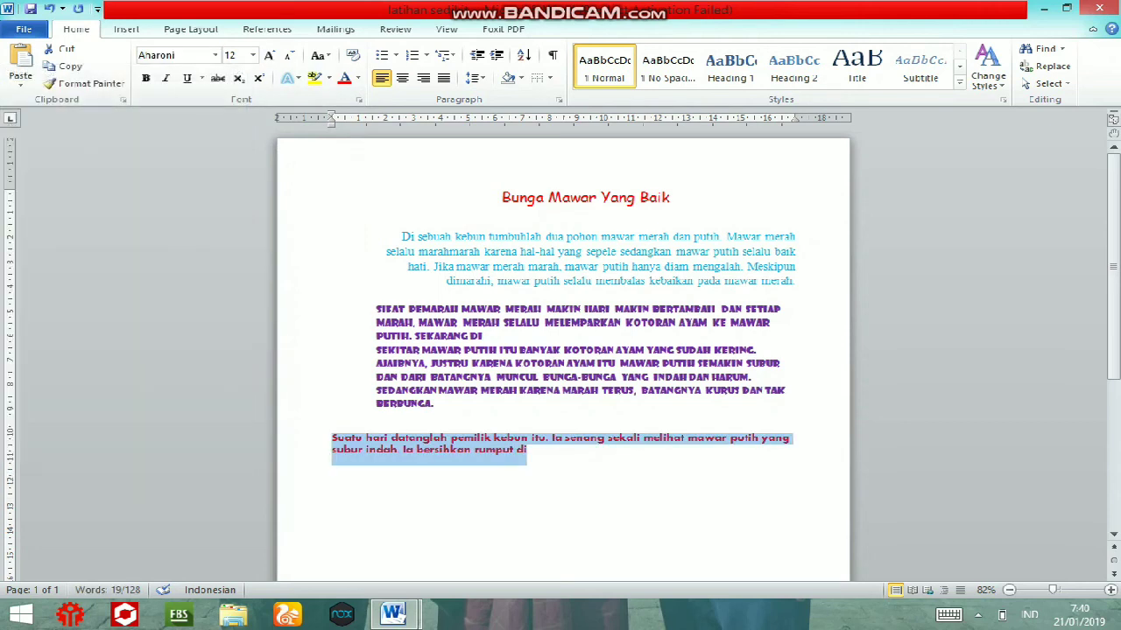
click(499, 349)
click(376, 417)
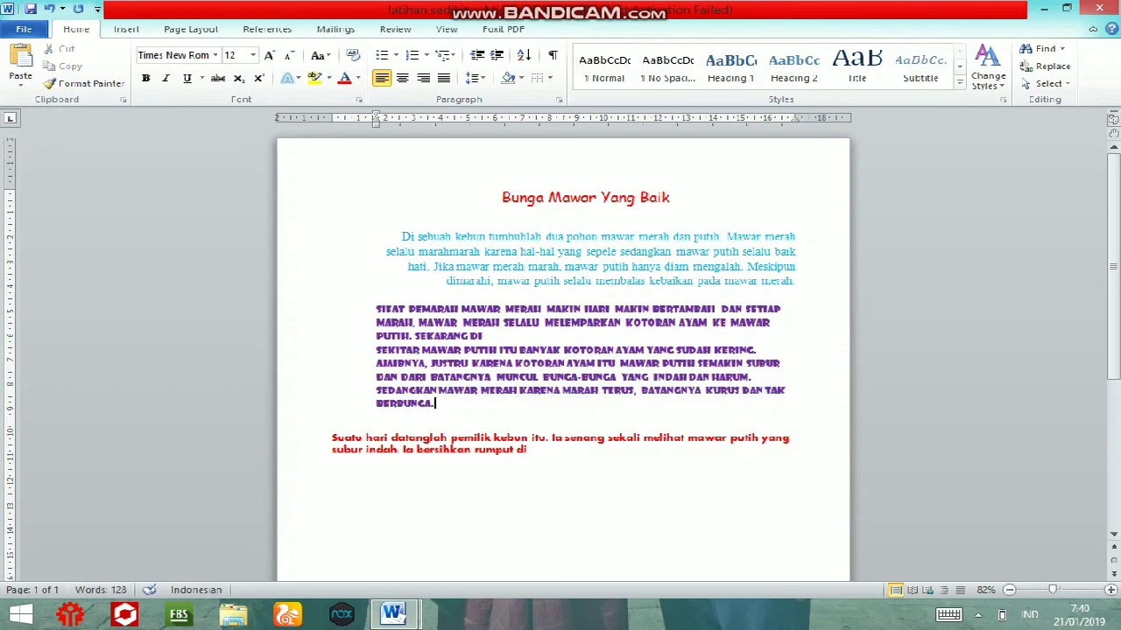
Select the purple paragraph starting at 'SIFAT' and justify it.
key(shift+Up)
key(shift+Up)
key(shift+Up)
key(shift+Up)
key(shift+Up)
key(shift+Up)
key(shift+Down)
key(Left)
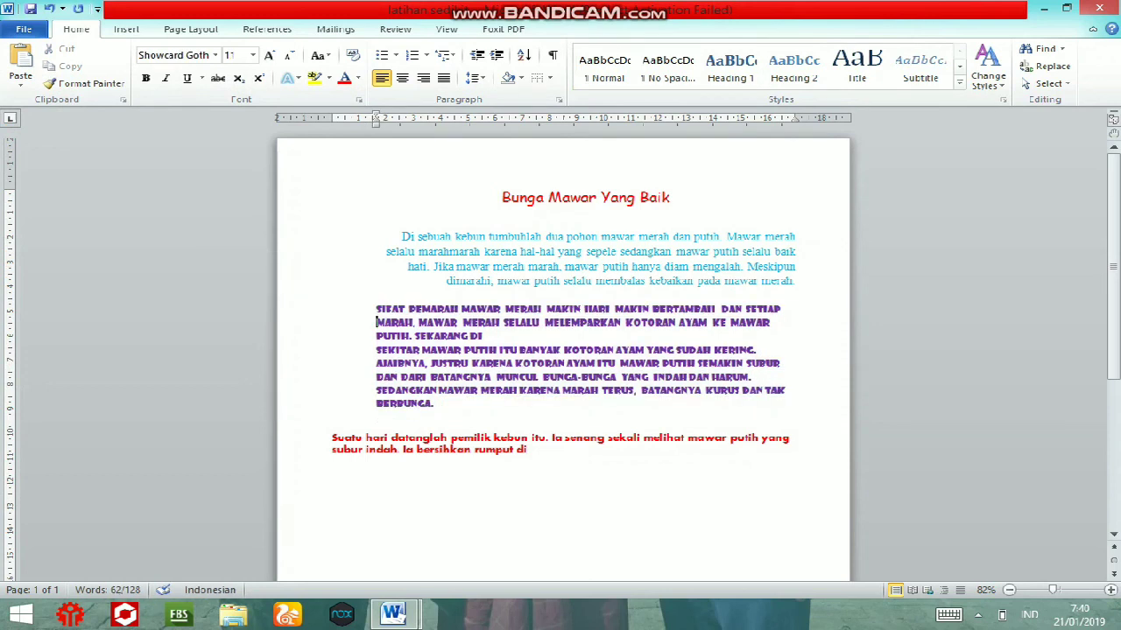
key(shift+Down)
key(shift+Down)
key(shift+Down)
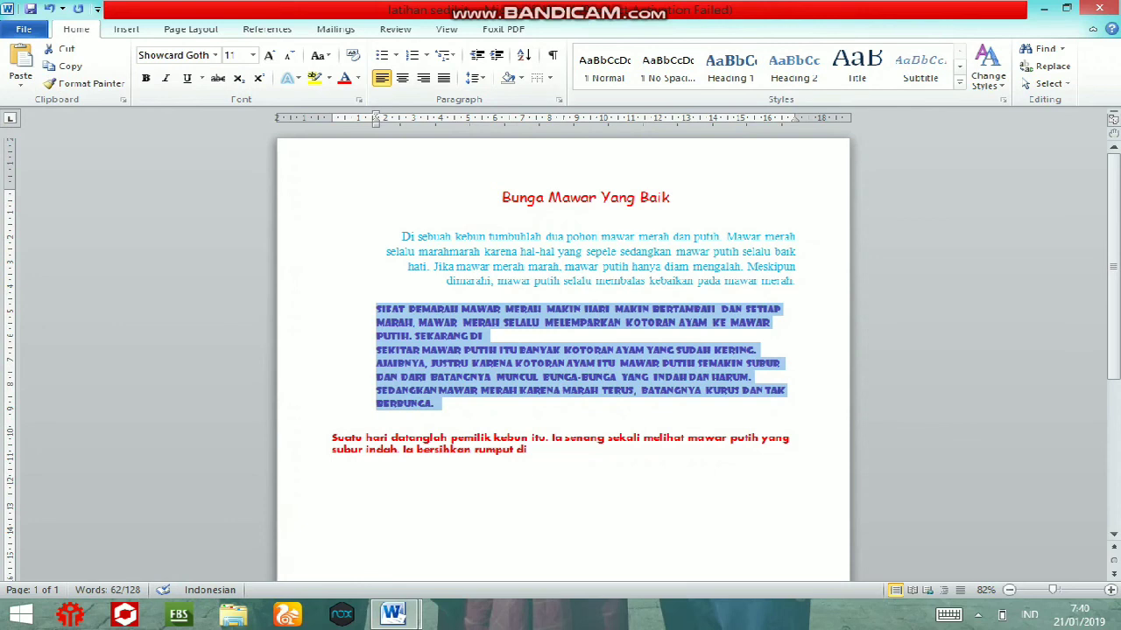
click(444, 78)
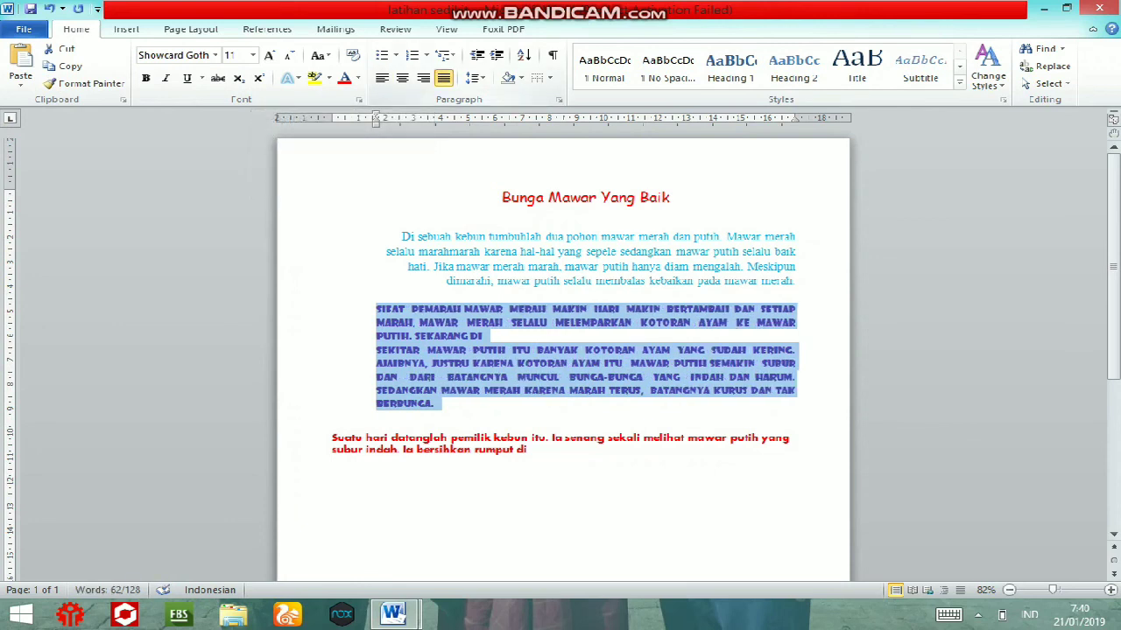
Deselect and inspect the formatting of the cyan and red paragraphs.
click(798, 376)
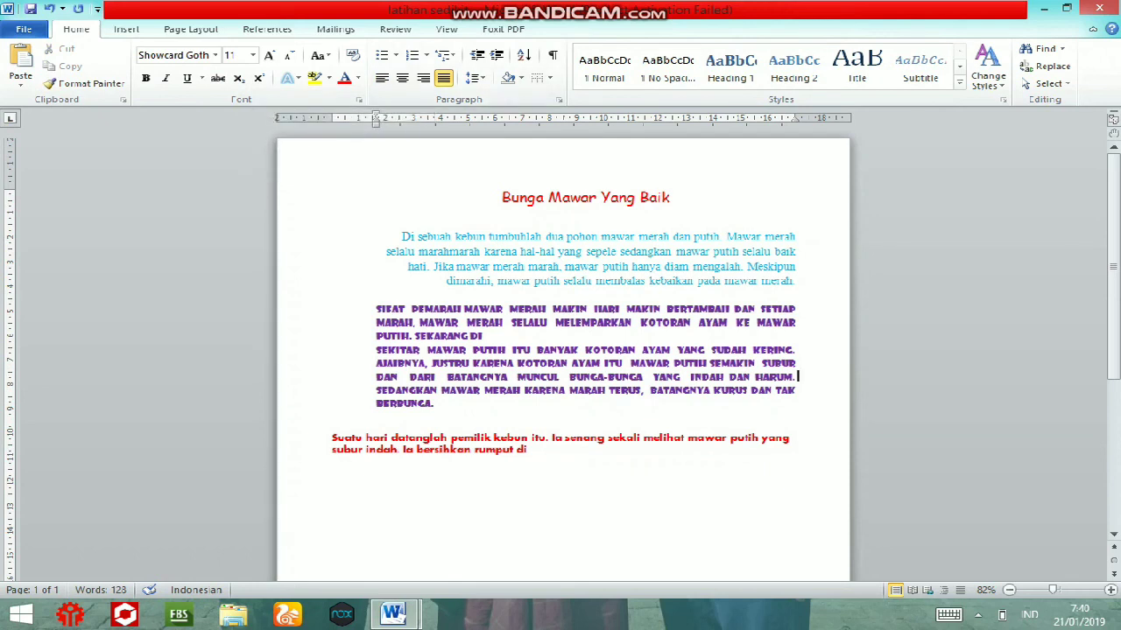
click(438, 251)
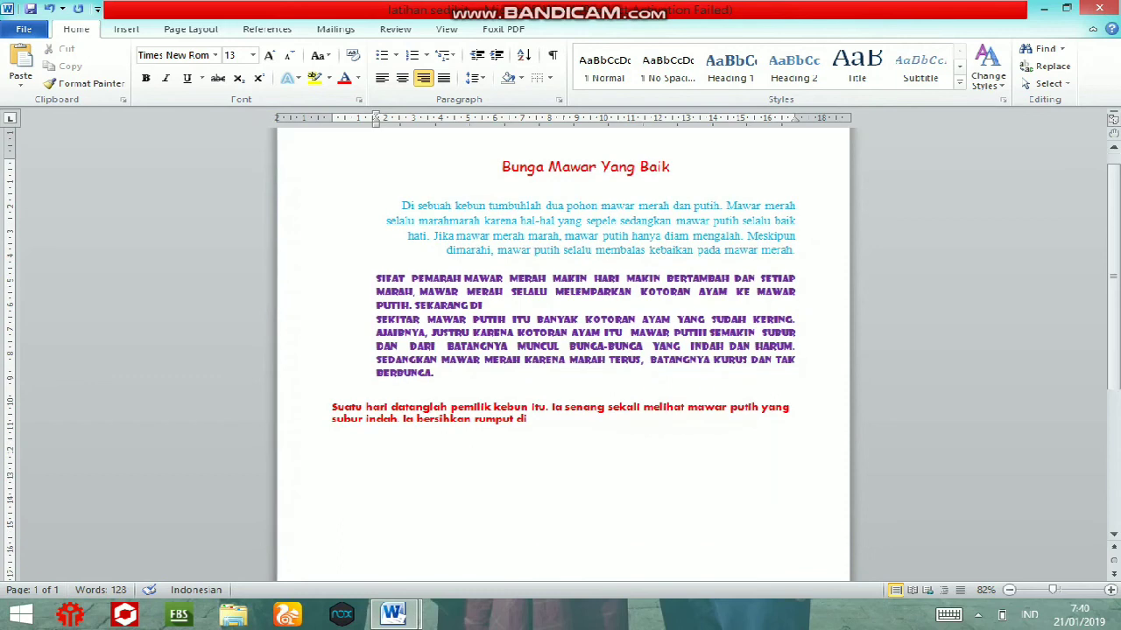
click(528, 450)
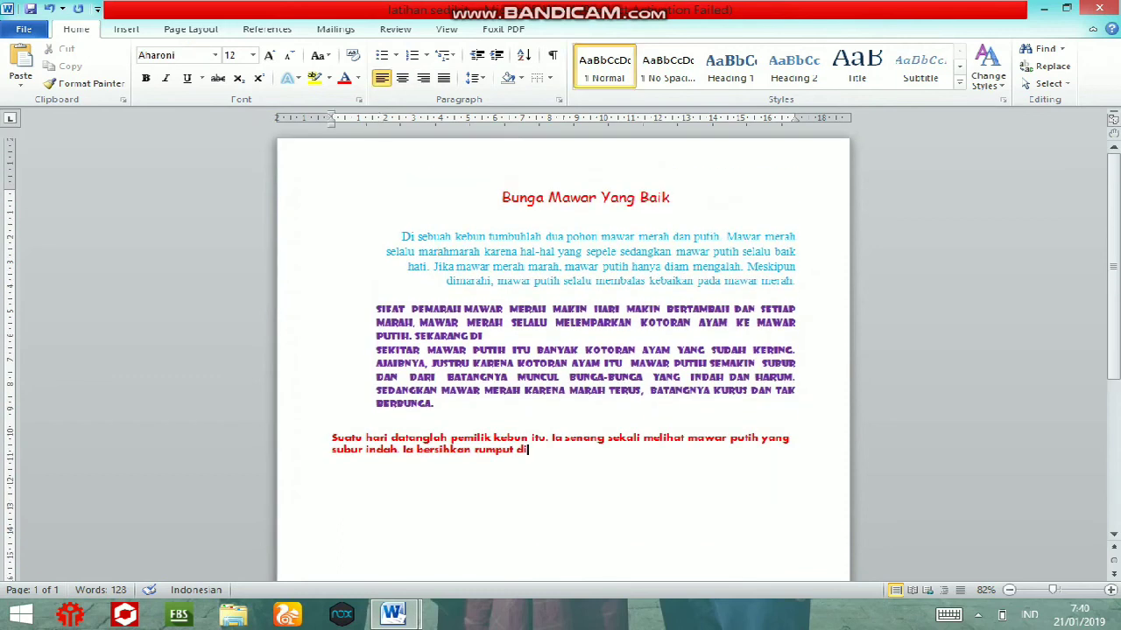